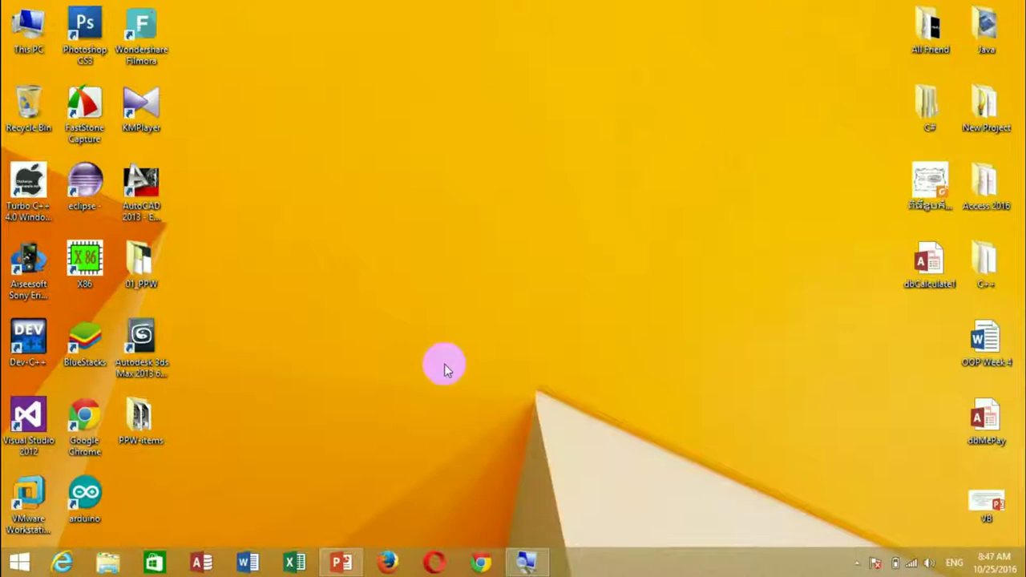
- Open Access, create a blank database named Database1 on the Desktop, and close its default table
left_click(201, 562)
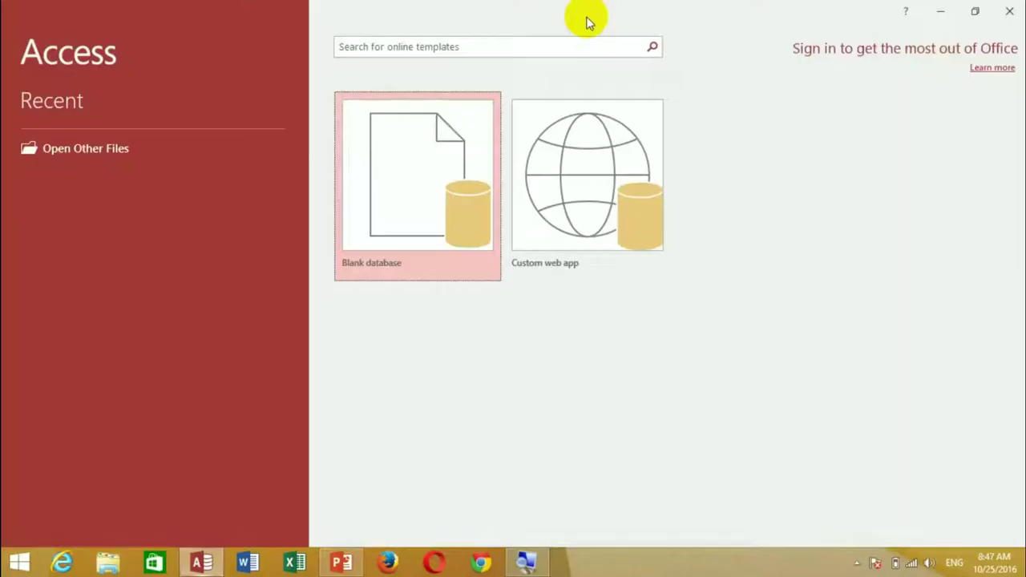
left_click(422, 216)
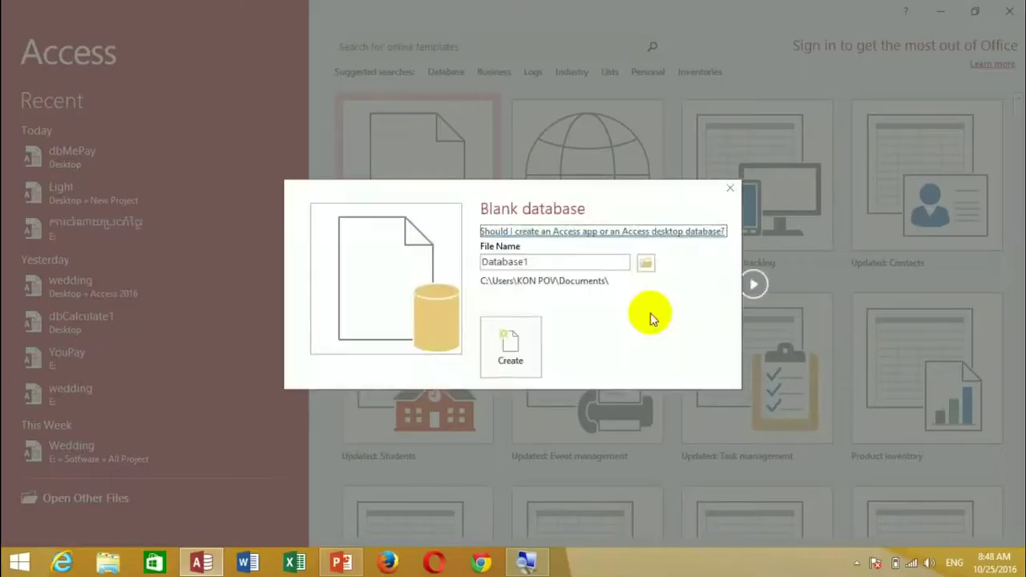
left_click(646, 264)
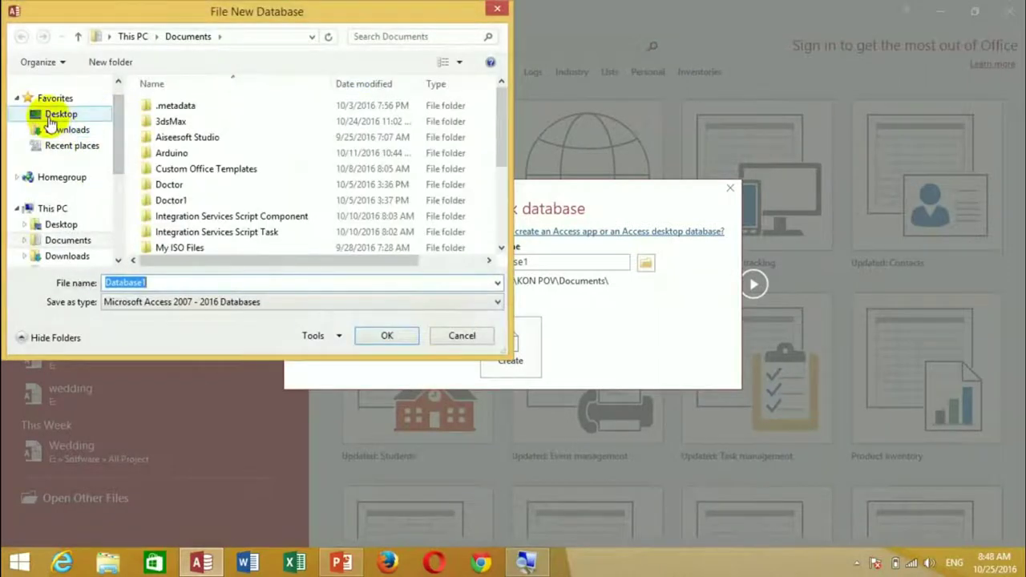
left_click(50, 119)
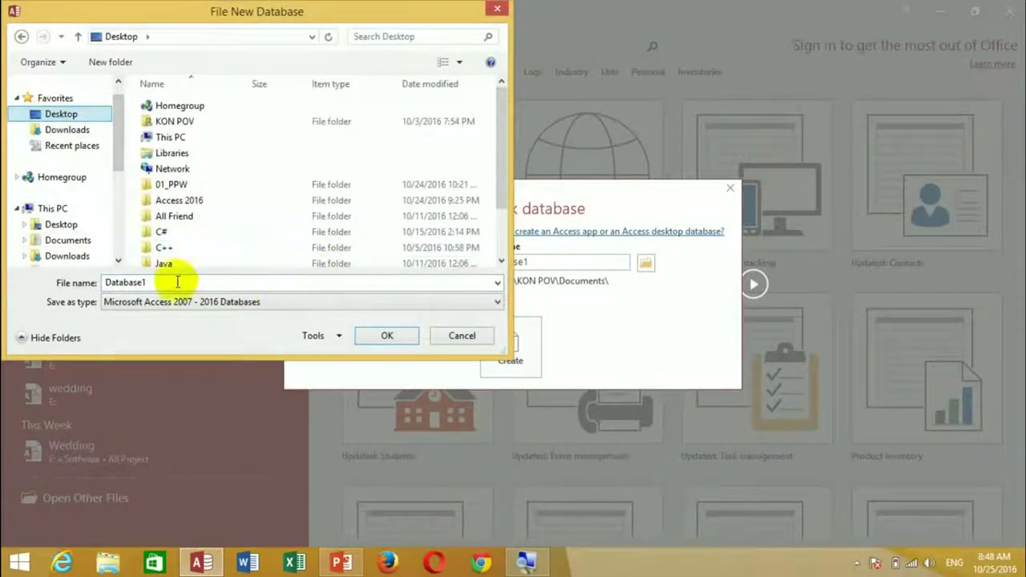
left_click(386, 337)
left_click(512, 363)
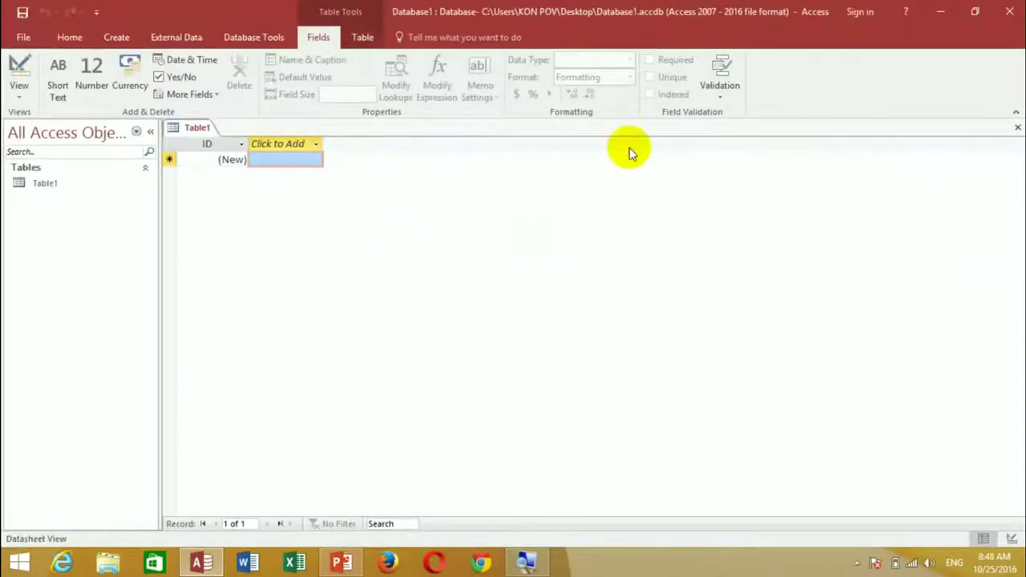
left_click(1018, 129)
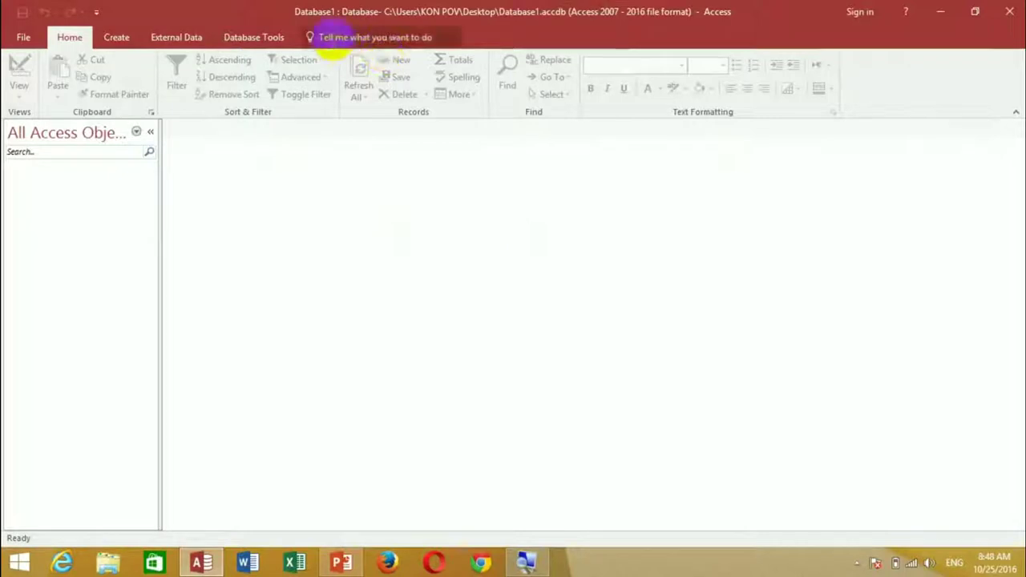
- Create a new query without adding any tables and switch it to SQL view
left_click(116, 38)
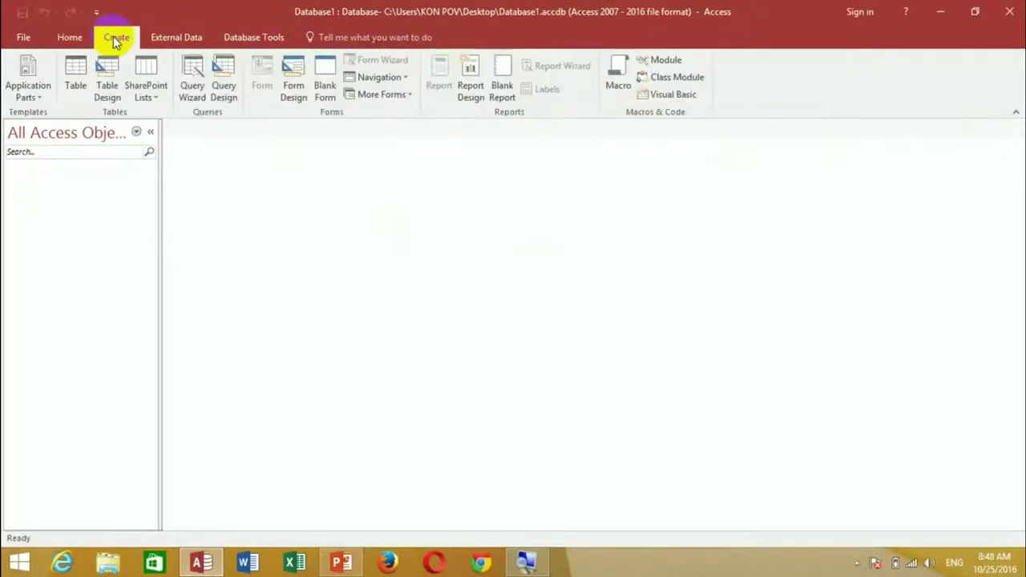
left_click(227, 72)
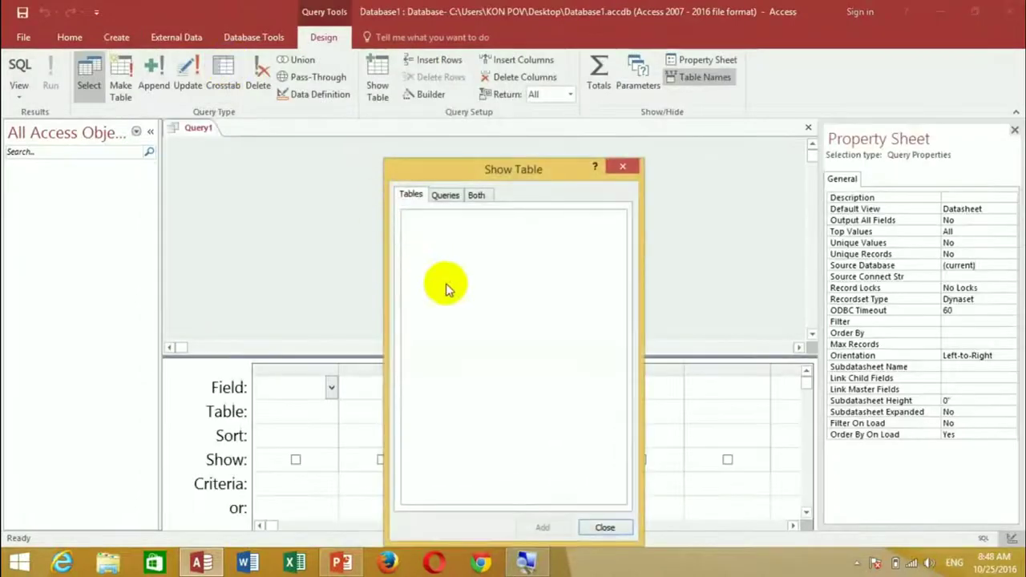
left_click(616, 529)
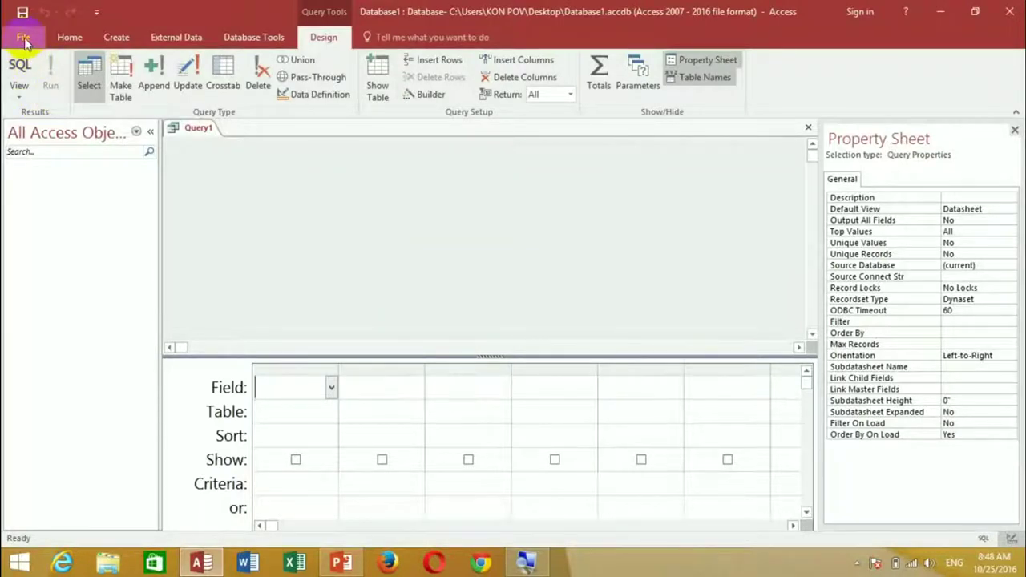
left_click(19, 67)
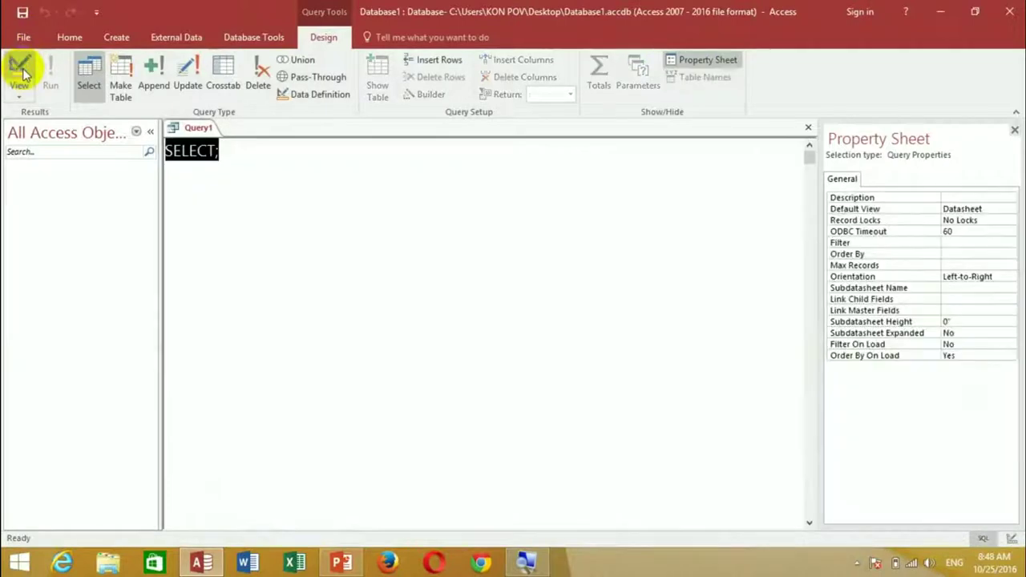
- Clear the default SELECT statement from the query's SQL text
left_click(278, 153)
key("BackSpace")
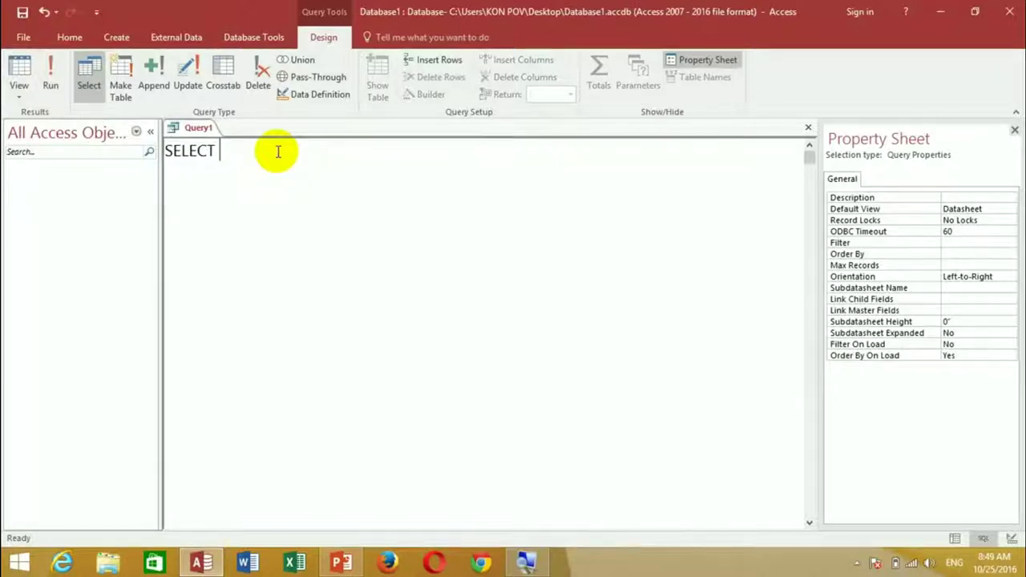
key("BackSpace")
key("BackSpace")
key("BackSpace")
key("BackSpace")
key("BackSpace")
key("BackSpace")
key("BackSpace")
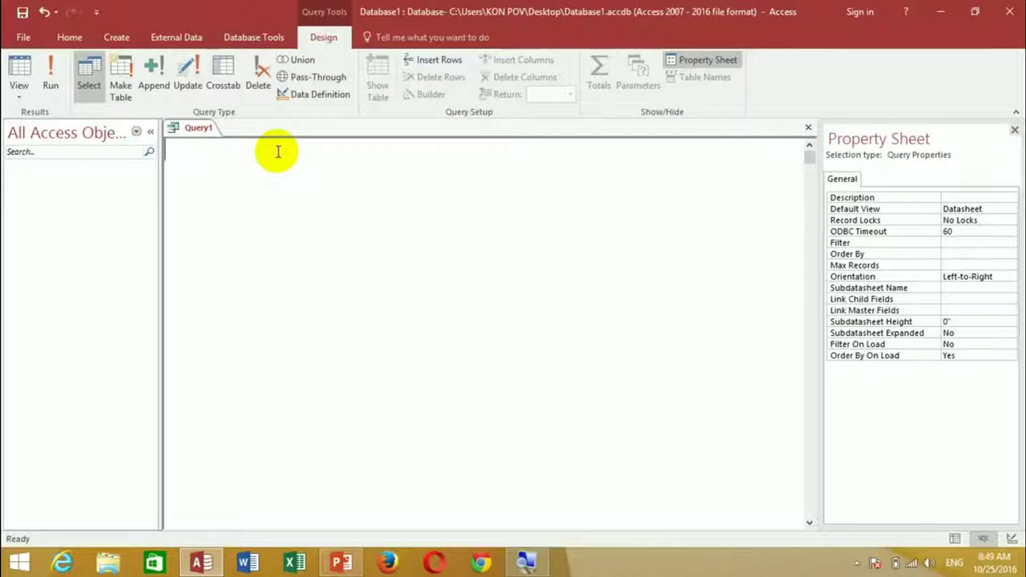
- Write the statement "create Table tbStore()" in the query, ready for field definitions inside the parentheses
type("create")
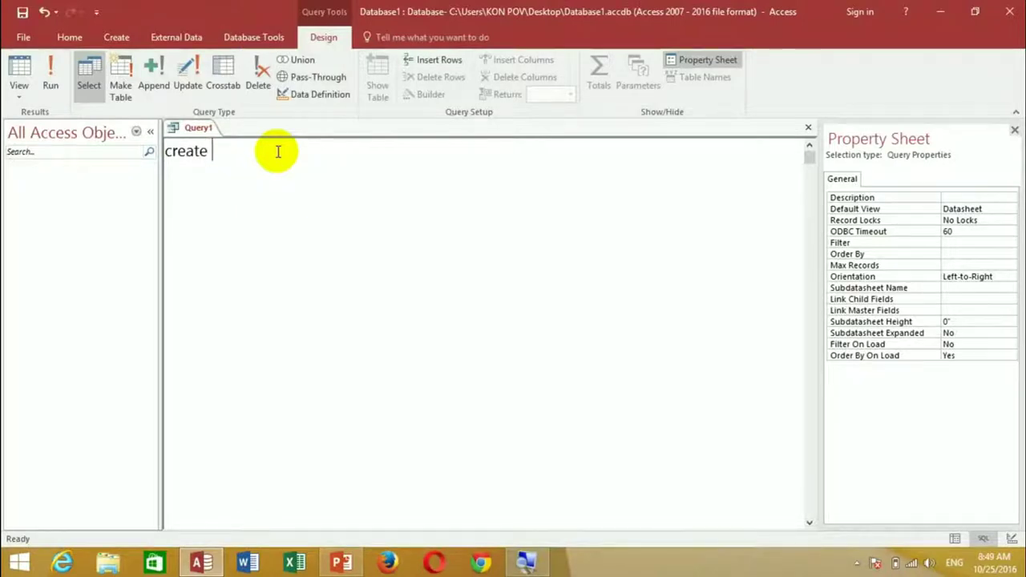
type(" Table ")
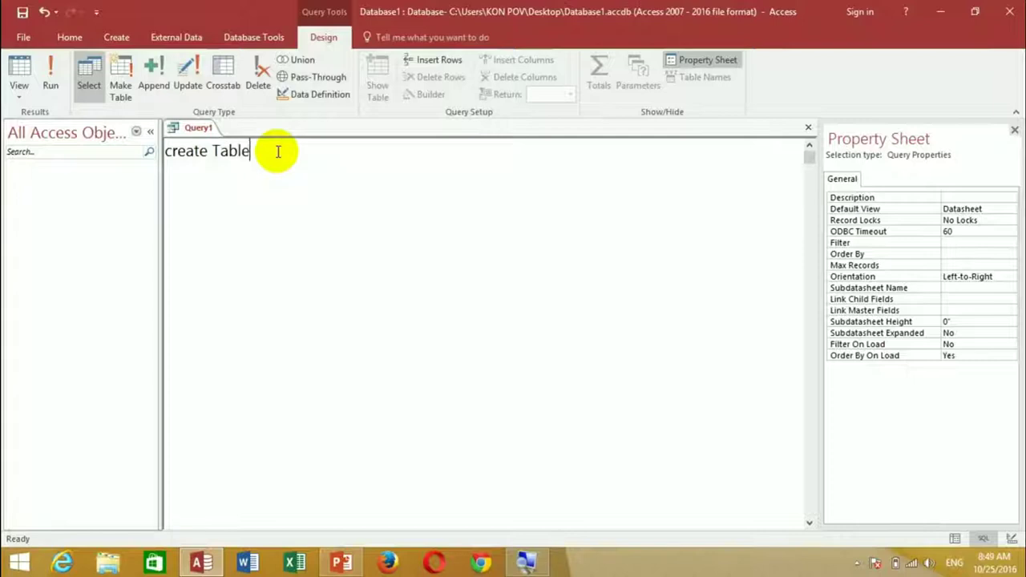
type("tb")
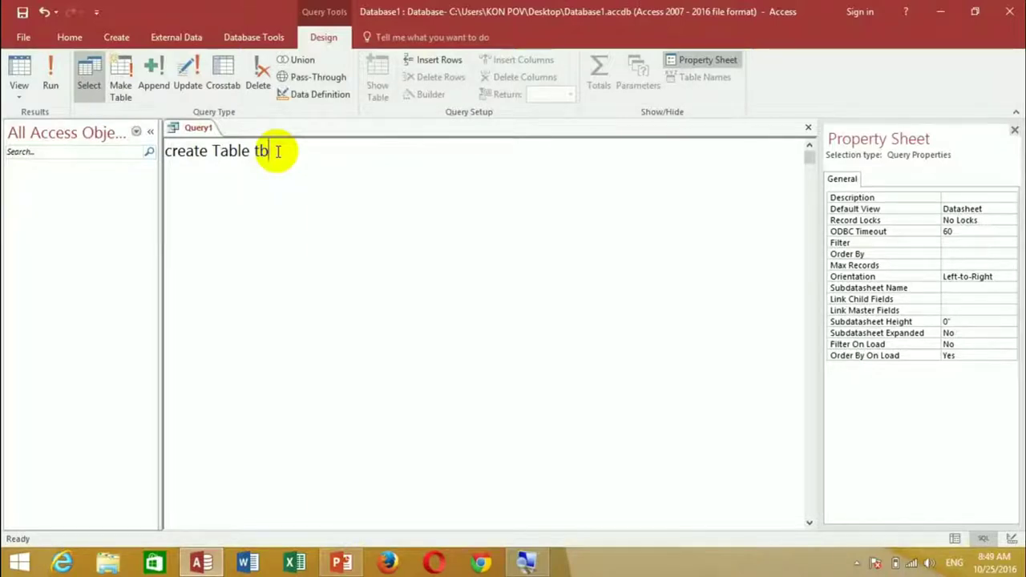
type("Store()")
key("Left")
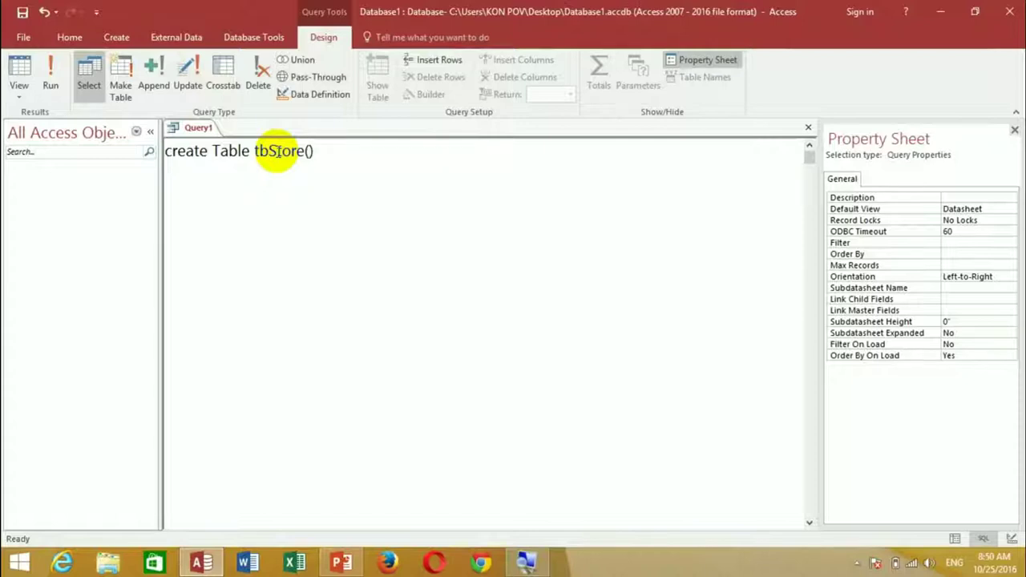
- Define an ID field of type AutoIncrement inside the tbStore parentheses
type("ID")
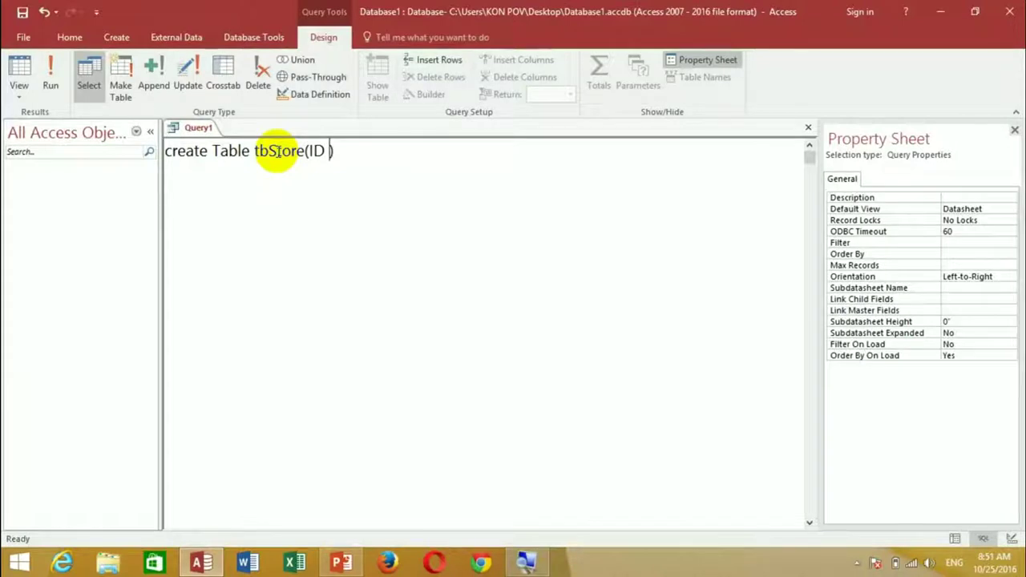
type("Auto")
type("In")
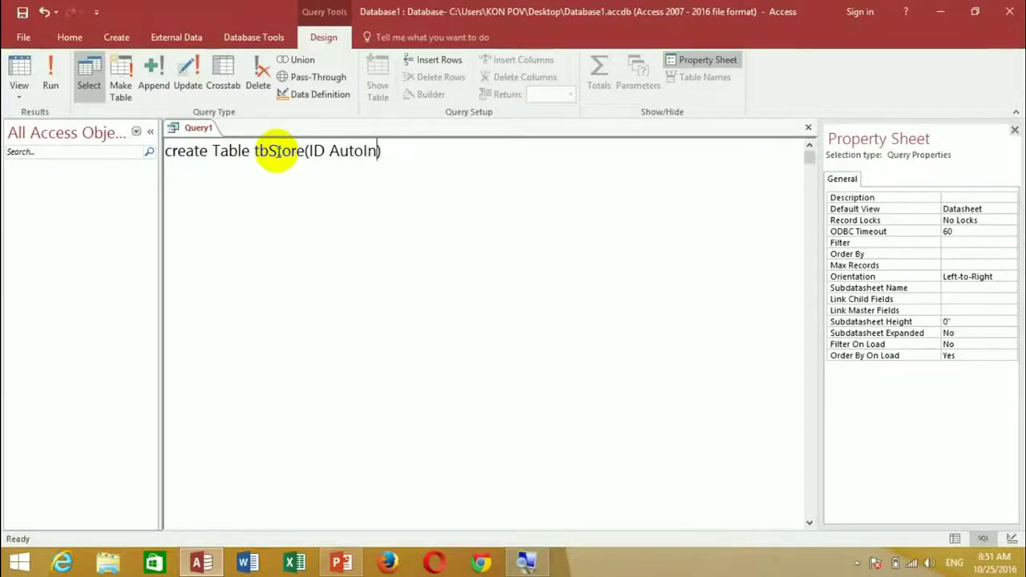
type("cr")
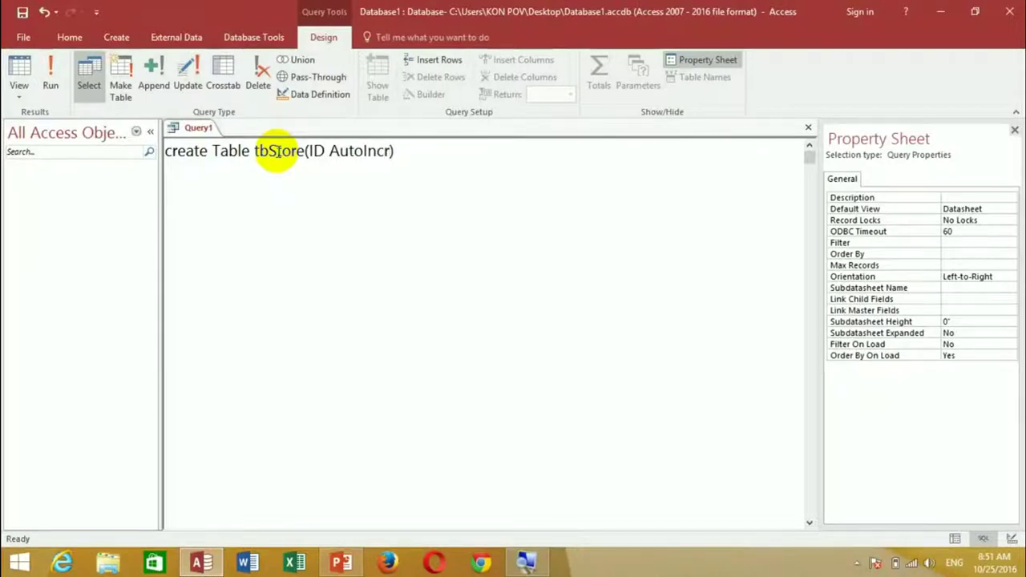
type("ement")
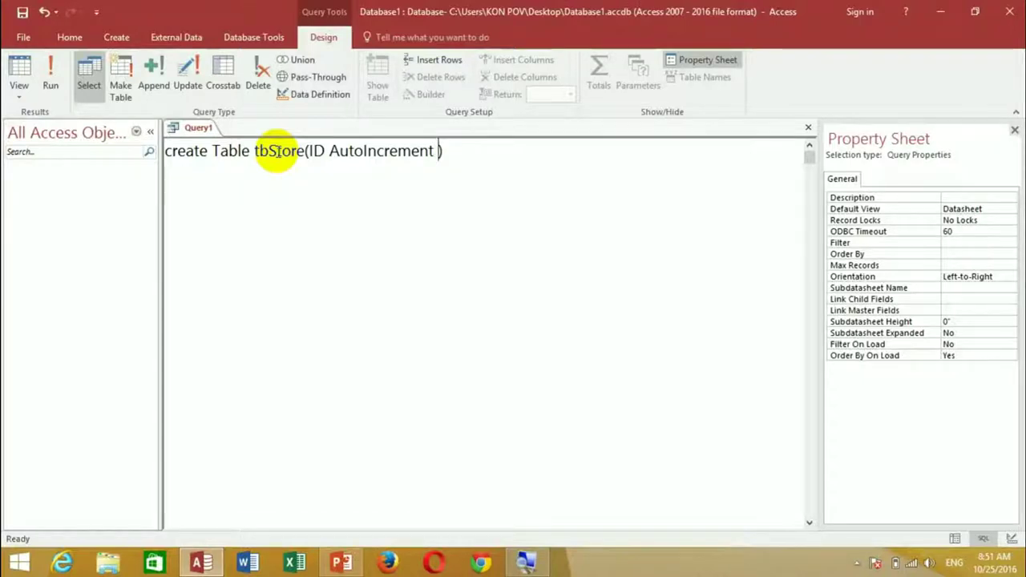
- Append "primary key" to the ID field definition in the create-table statement
type("pri")
key("BackSpace")
key("BackSpace")
key("BackSpace")
type("prima")
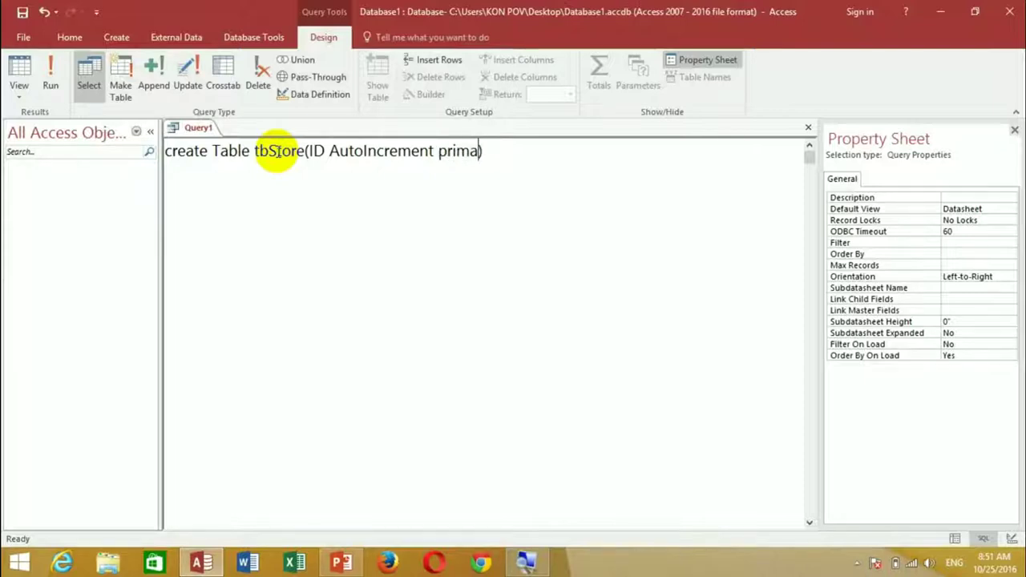
type("ry")
type(" ke")
type("y")
- Add a Name field defined as varchar(100) after the ID field, followed by a comma
type(",")
type("Name")
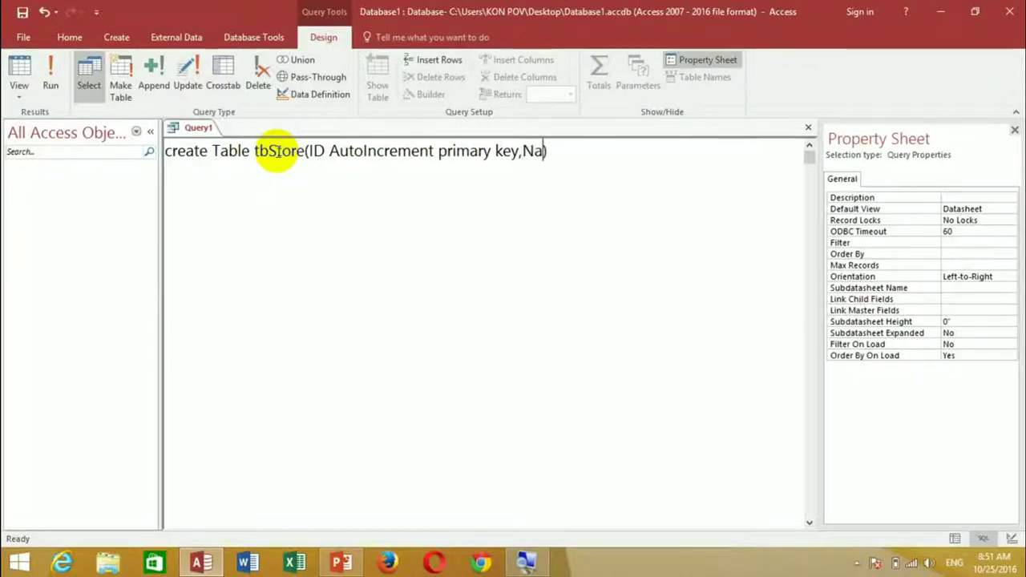
type(" va")
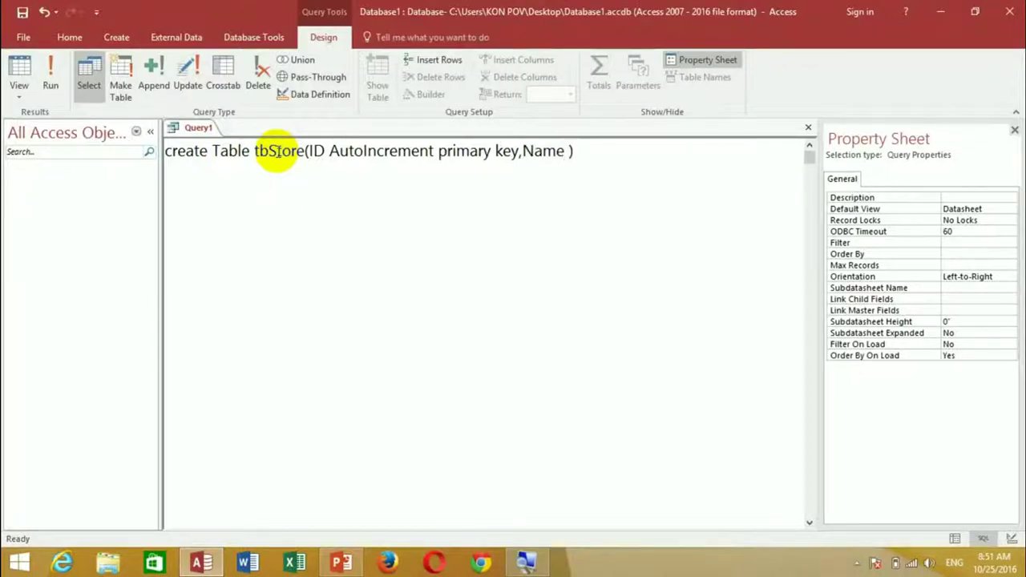
type("rcha")
type("r(")
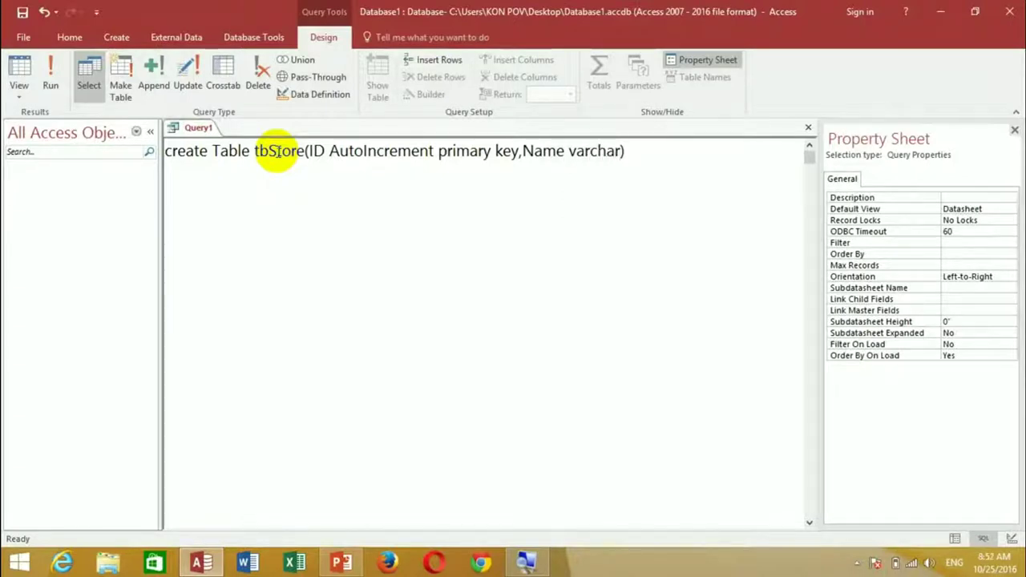
type(")")
type("100")
type(",")
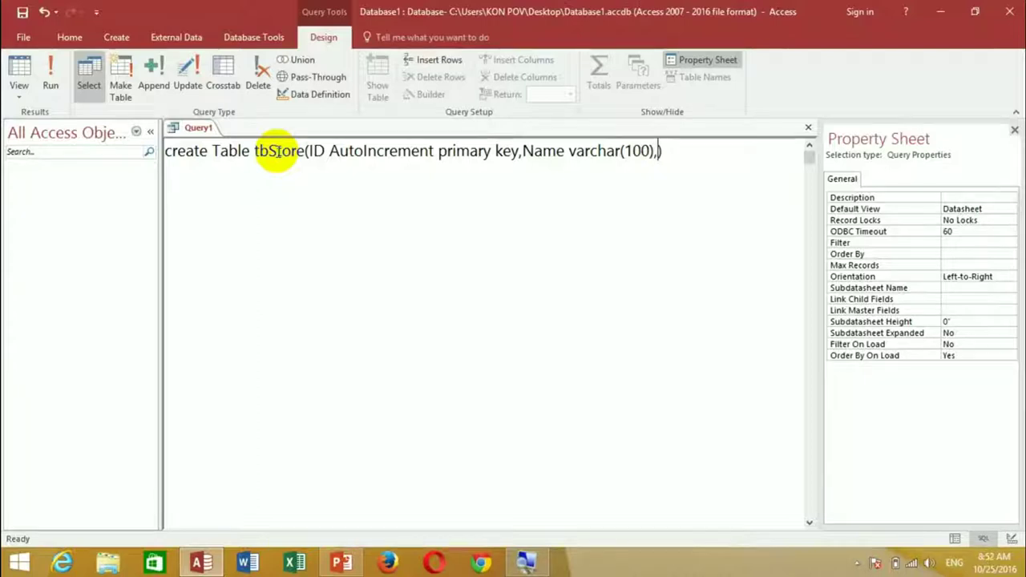
- Add a Sex field defined as varchar(5) as the last field of tbStore
type("Sex")
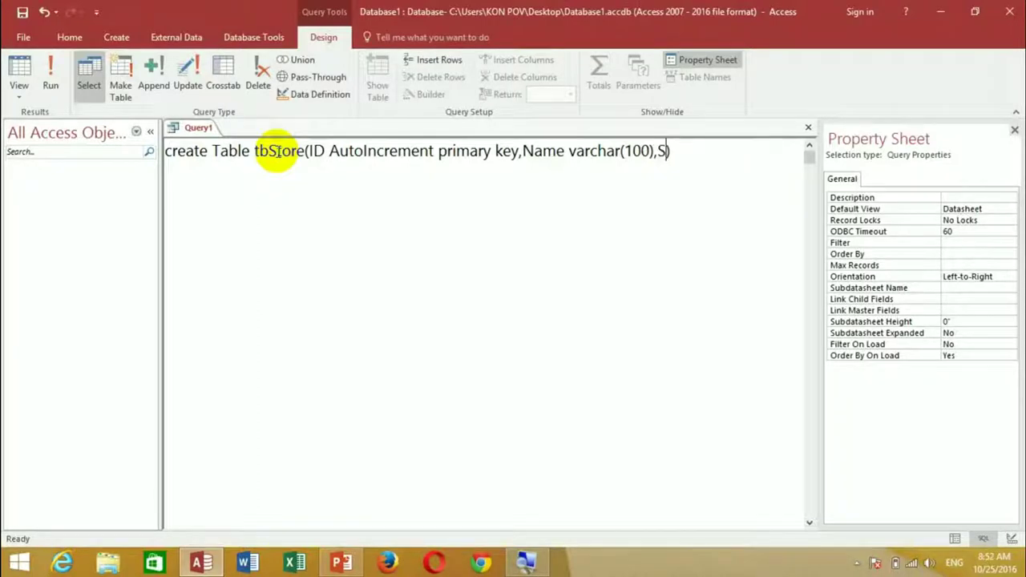
type(" va")
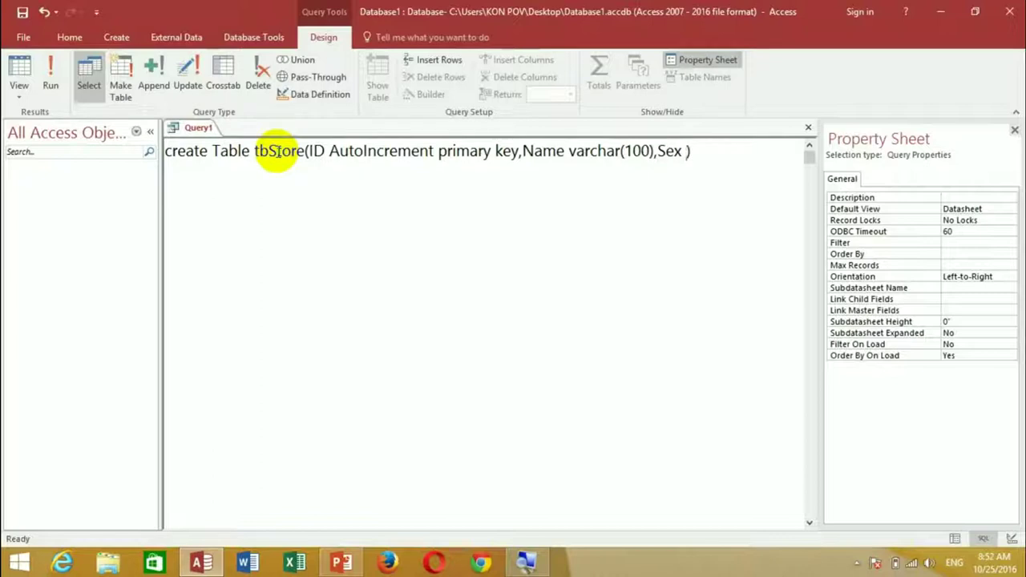
type("rcha")
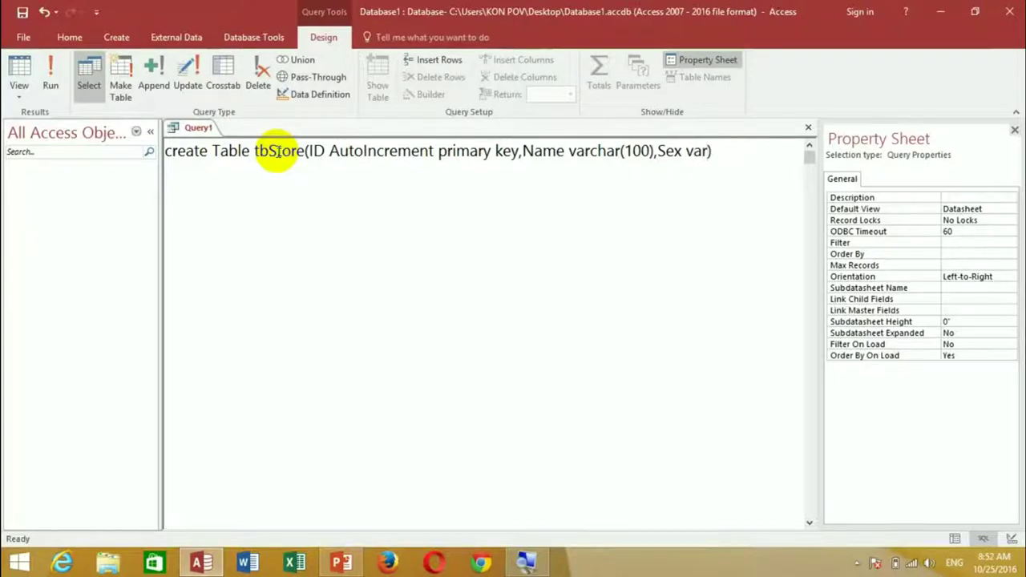
type("r(")
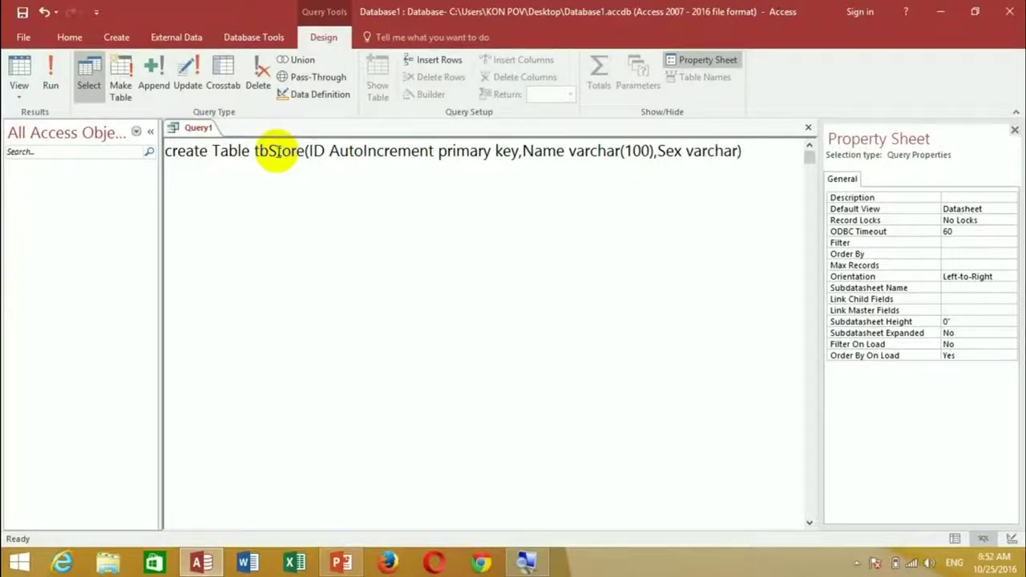
type("5)")
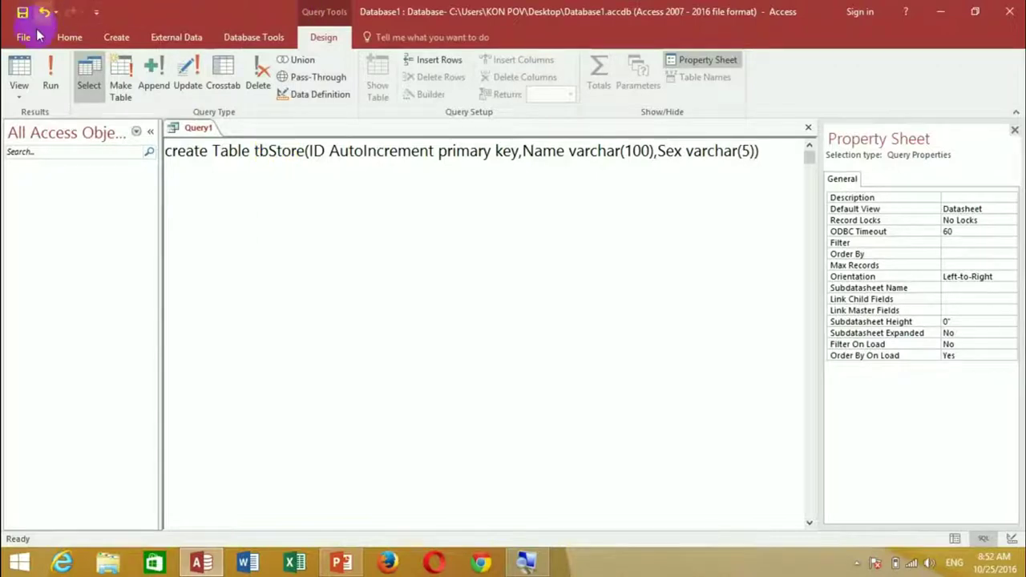
- Run the create-table query and open the tbStore table to check its ID, Name and Sex fields
left_click(53, 76)
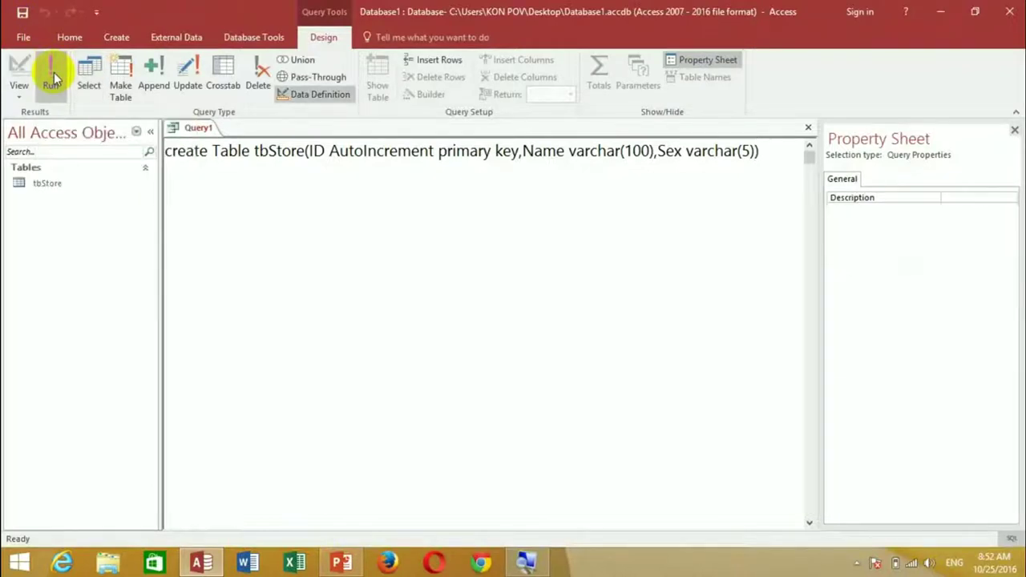
double_click(85, 183)
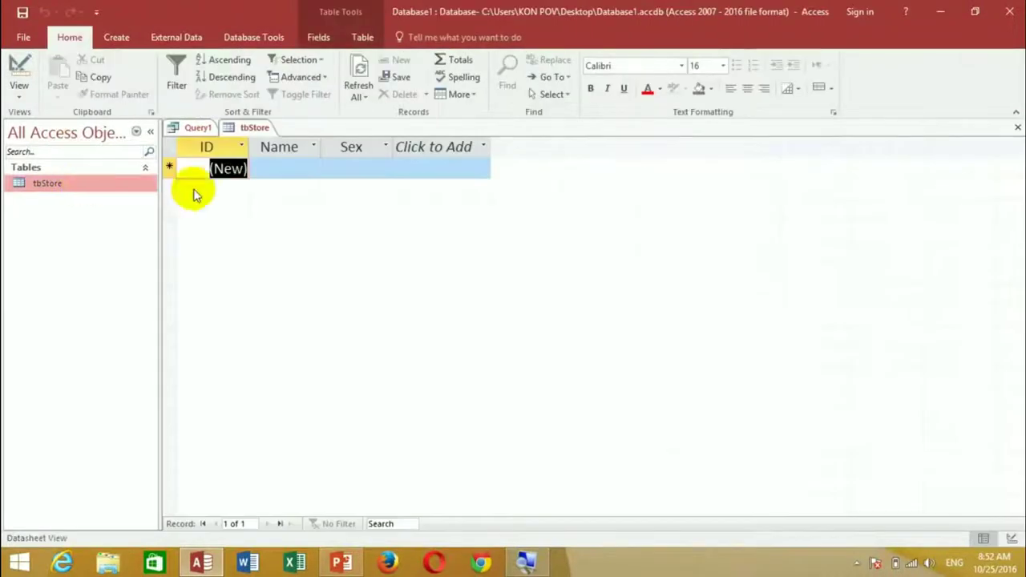
left_click(201, 168)
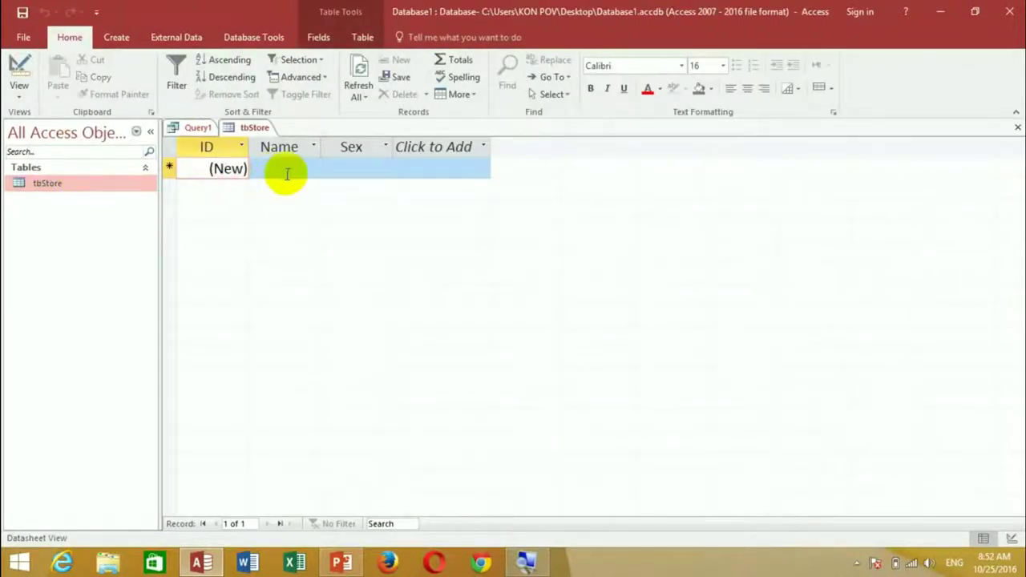
key("Tab")
key("Tab")
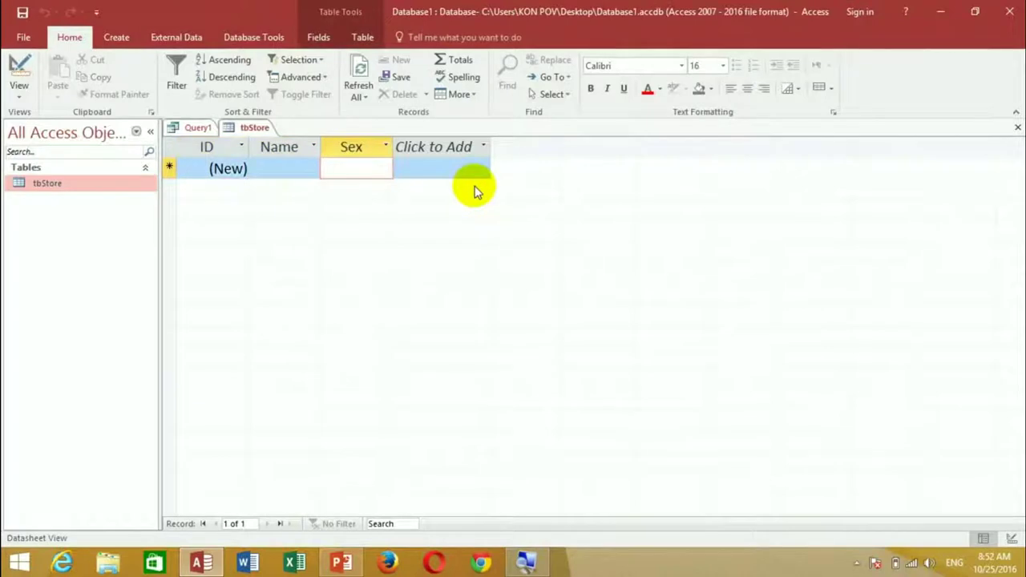
- Open the tbStore table in Design View and check the data type of its ID field
right_click(130, 189)
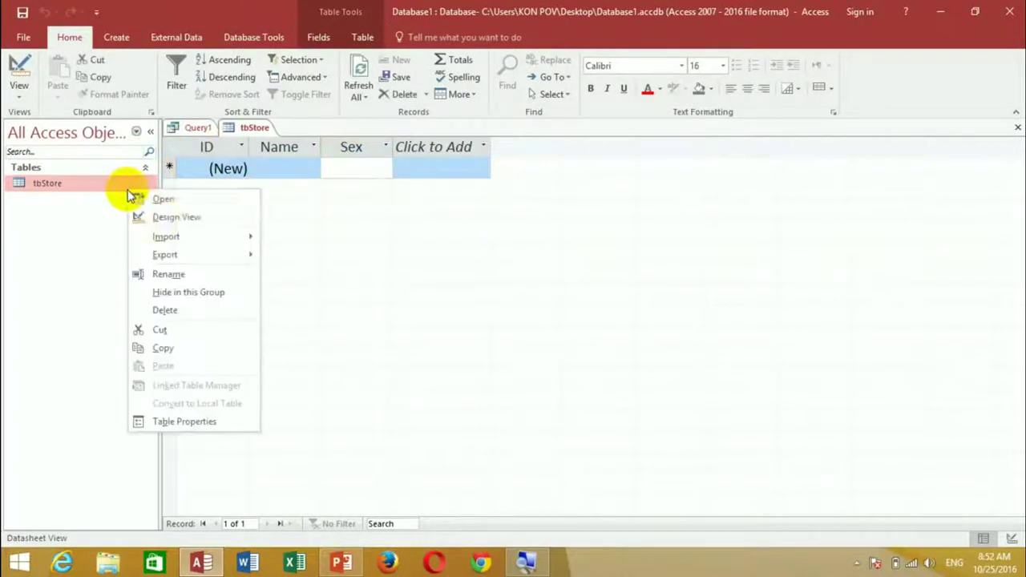
left_click(168, 226)
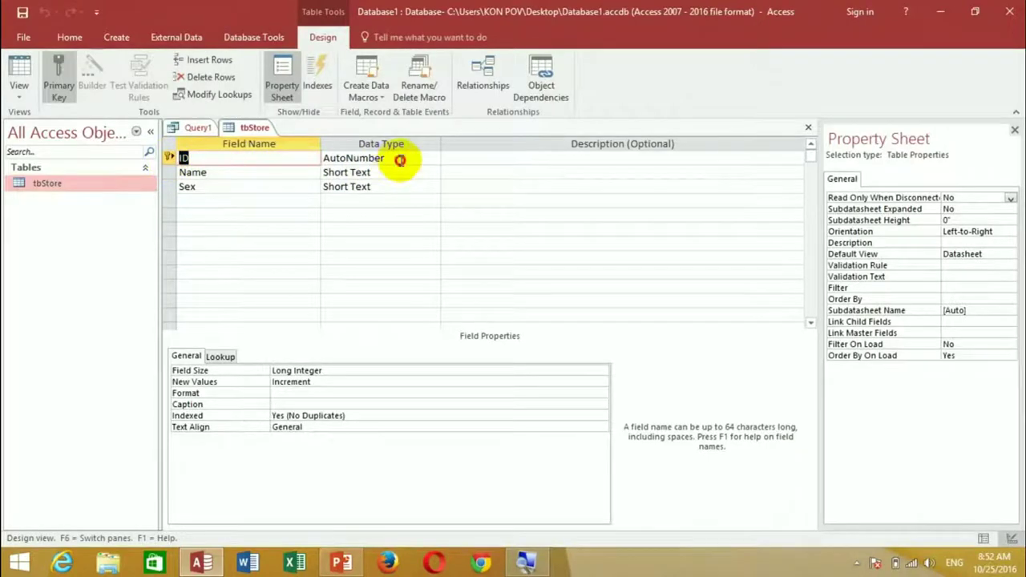
left_click(401, 159)
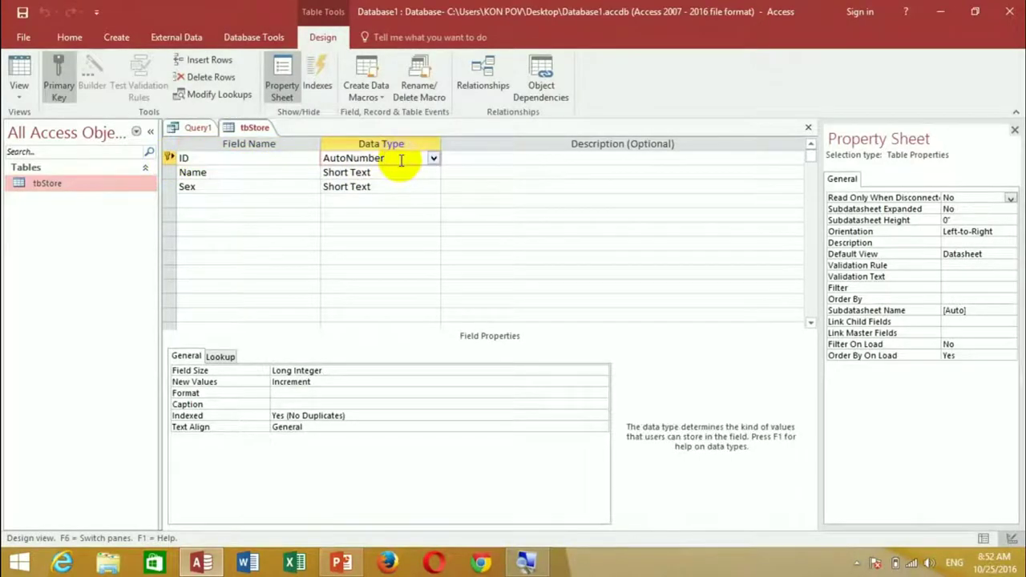
- Return to the query and review the full create-table statement for tbStore
left_click(195, 127)
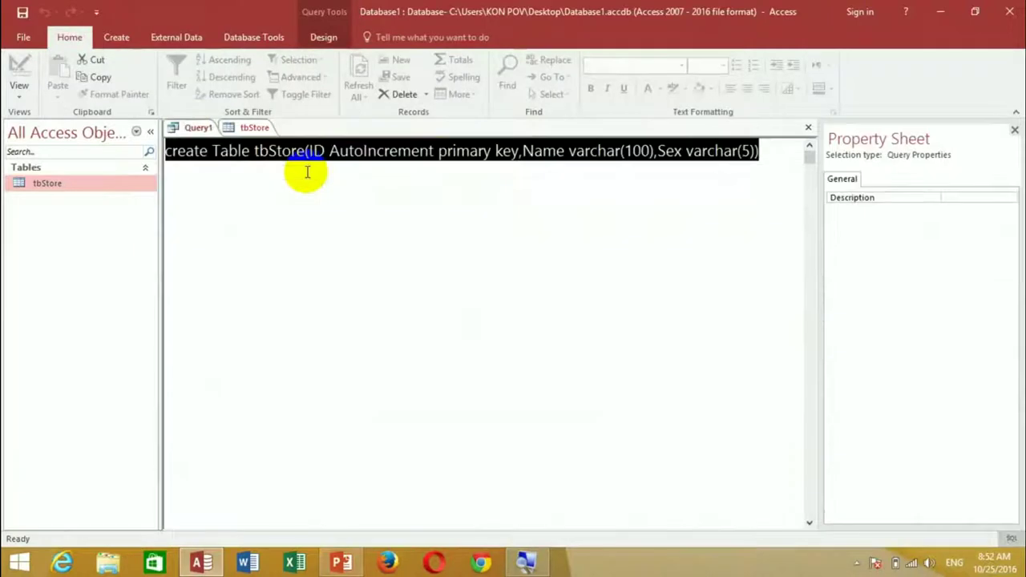
left_click(764, 151)
left_click_drag(764, 152, 166, 152)
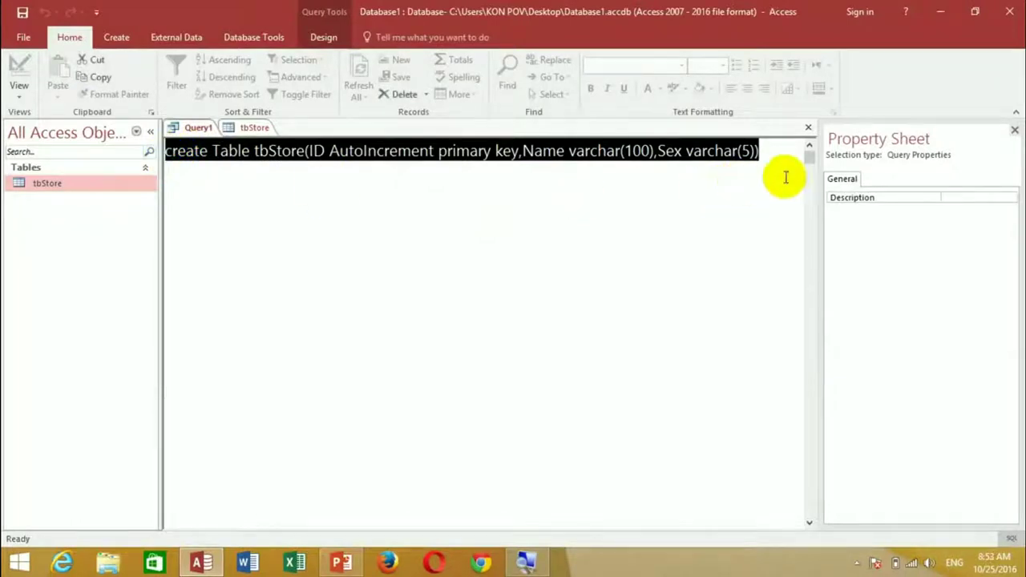
left_click_drag(738, 152, 768, 160)
left_click(768, 160)
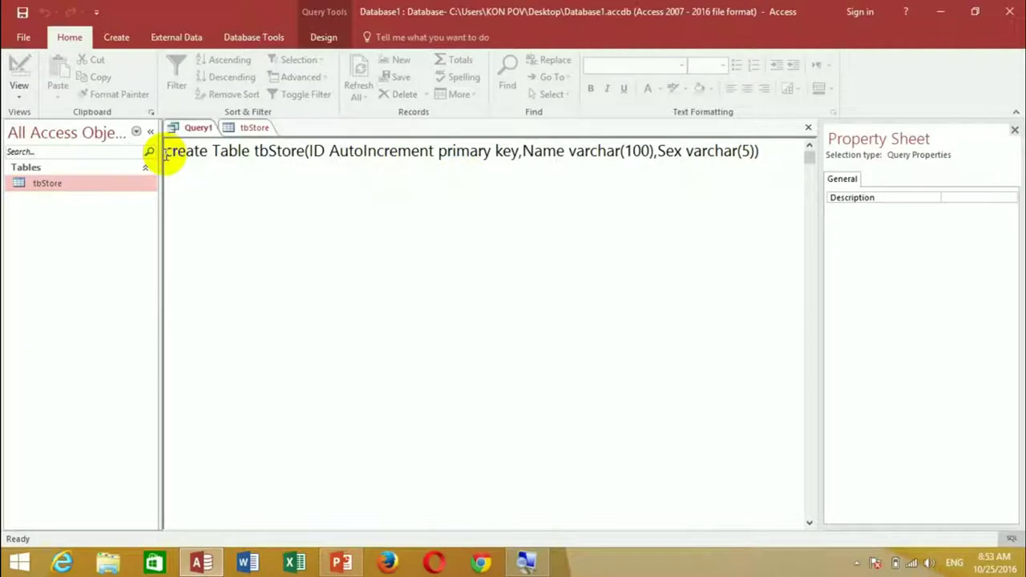
left_click(201, 153)
left_click_drag(200, 152, 762, 155)
left_click(762, 155)
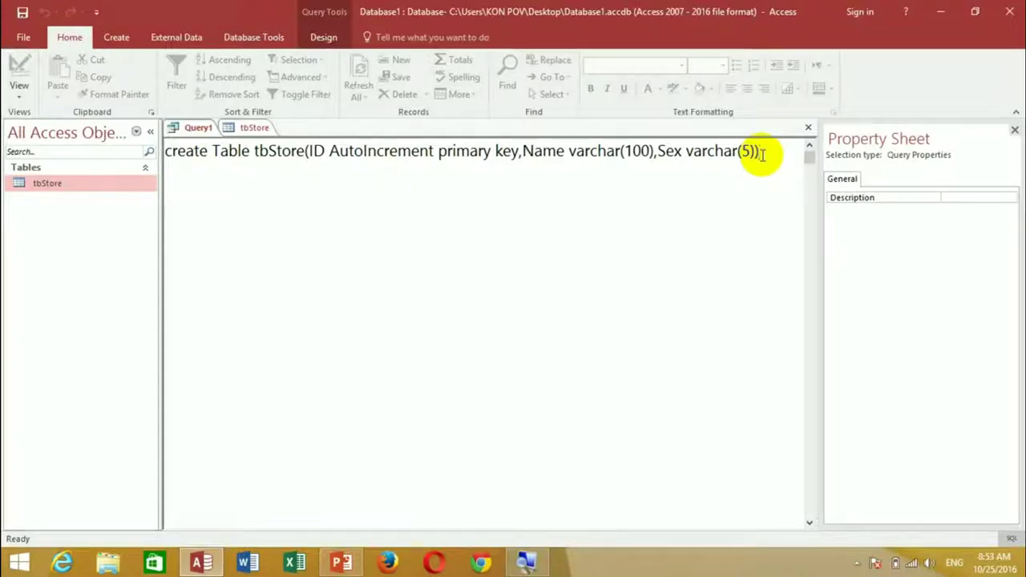
left_click_drag(762, 155, 167, 156)
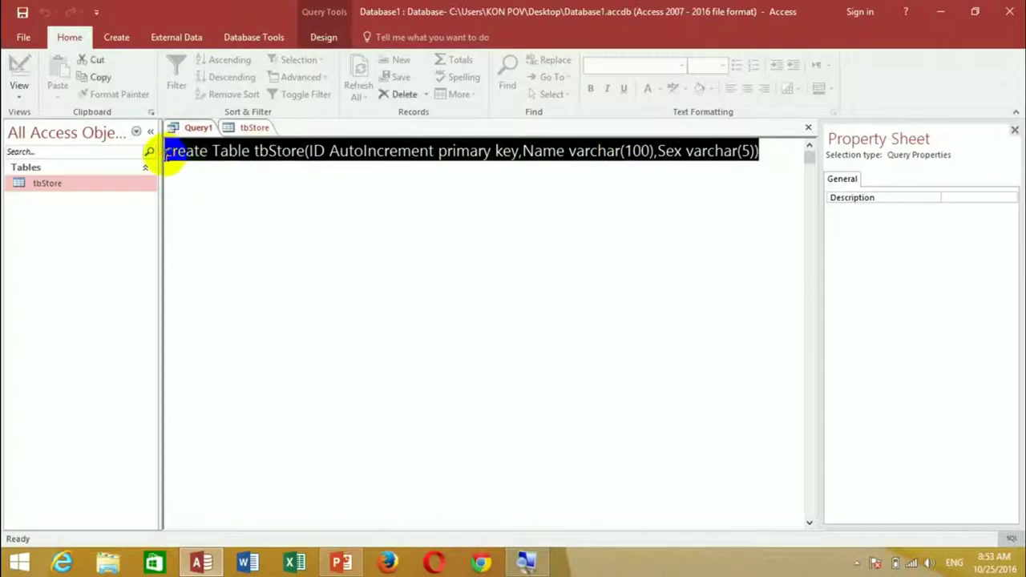
left_click(784, 155)
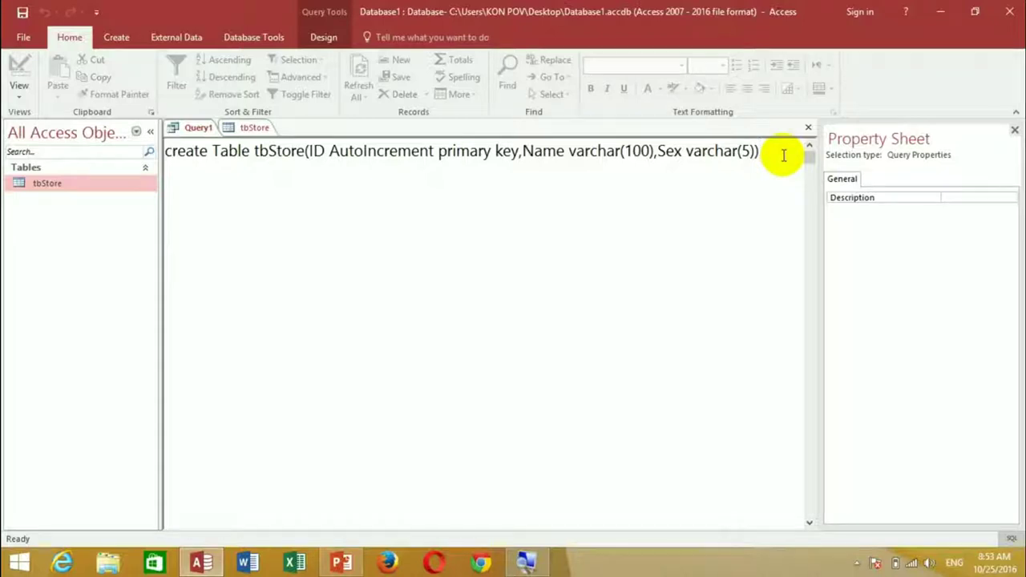
- Save the create-table query as Query, and close both the query and the tbStore design
left_click(21, 12)
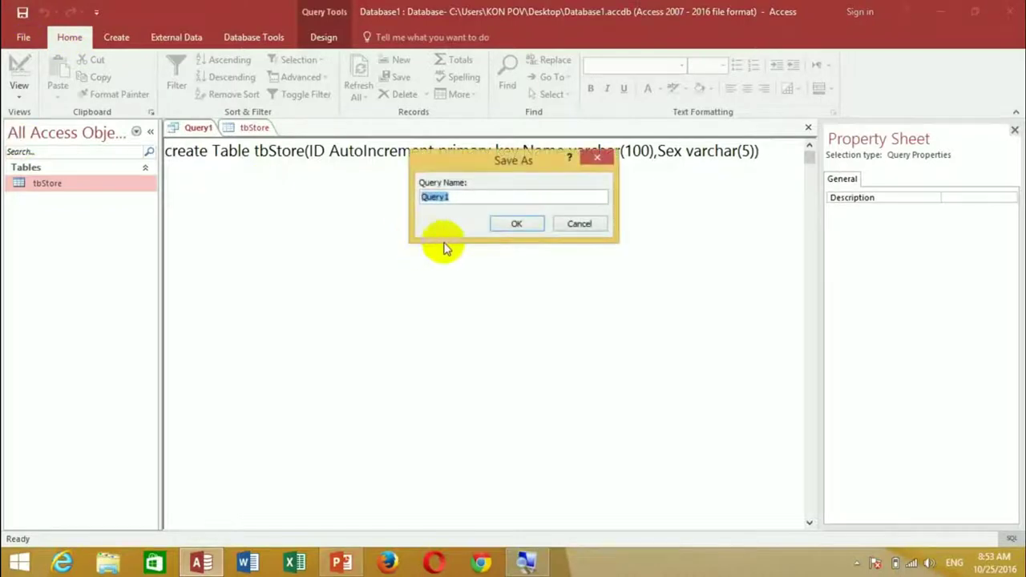
left_click(482, 200)
key("BackSpace")
key("Return")
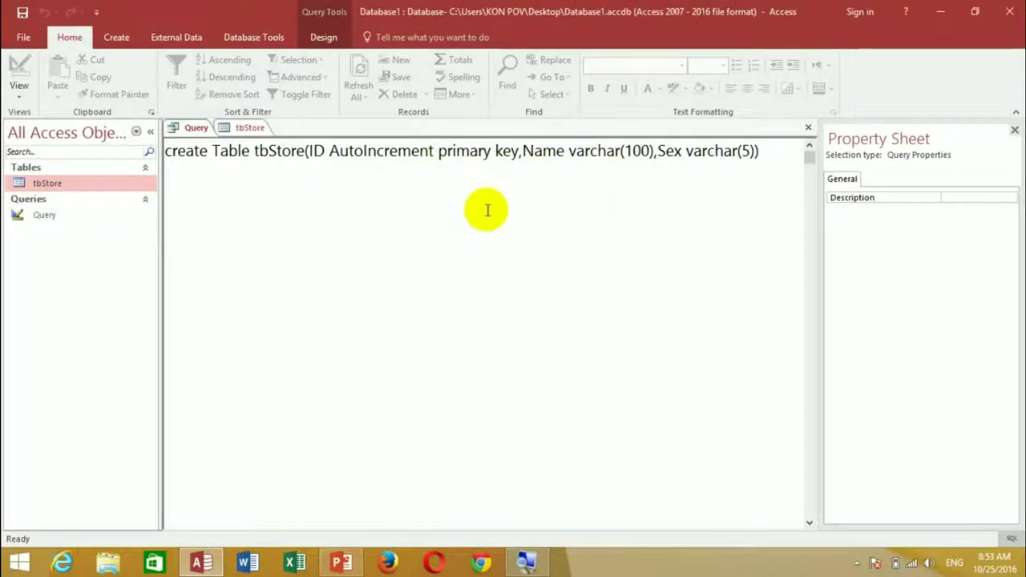
left_click(41, 215)
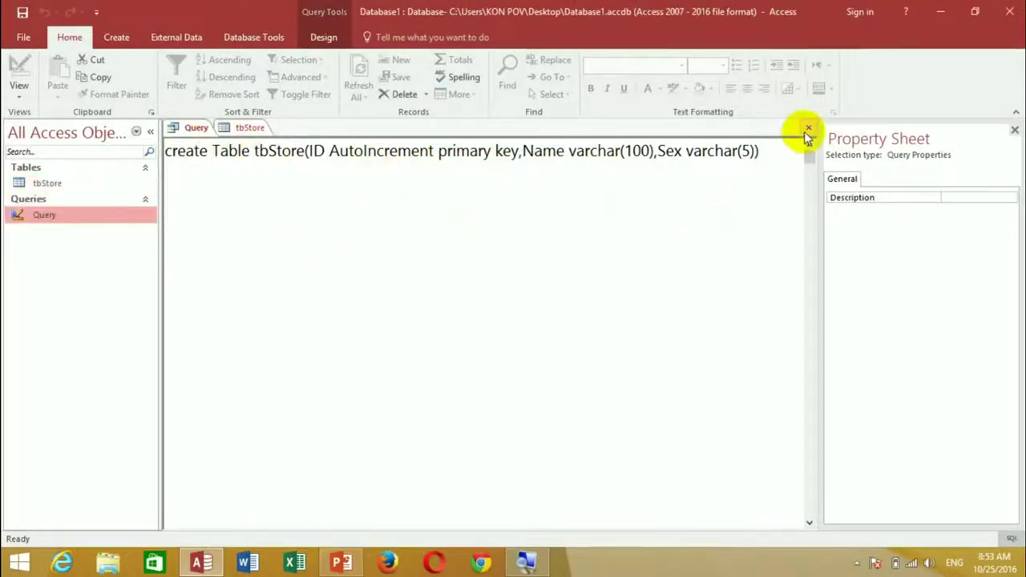
left_click(807, 130)
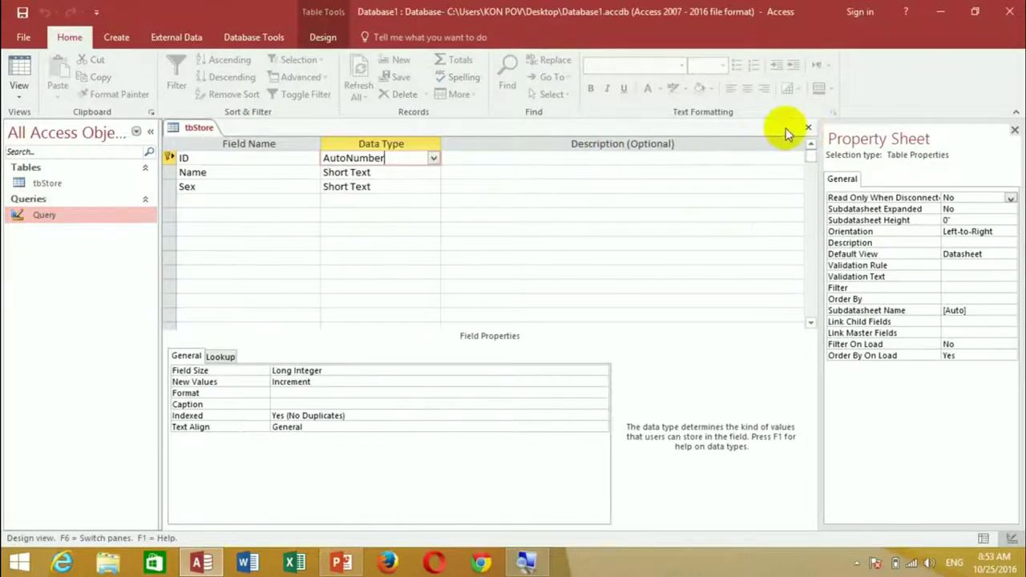
left_click(808, 129)
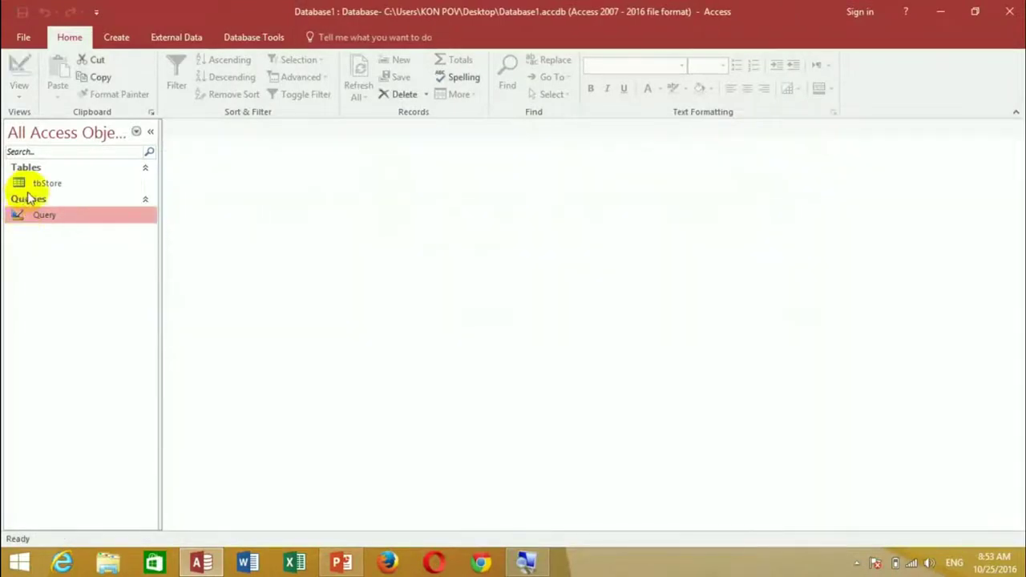
- Open the tbStore datasheet to view its ID field, and launch the saved query but decline to run it
double_click(51, 183)
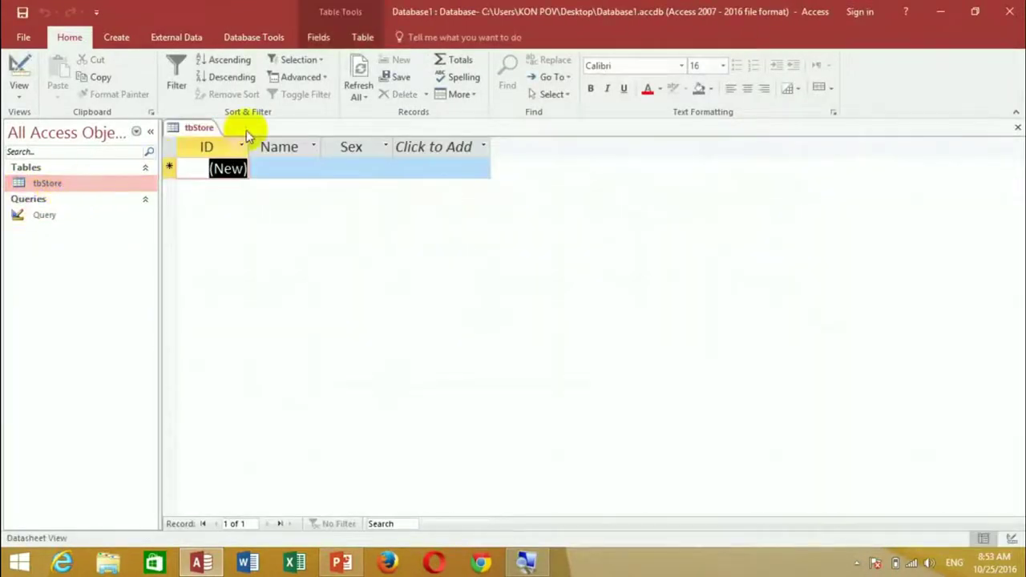
left_click(228, 146)
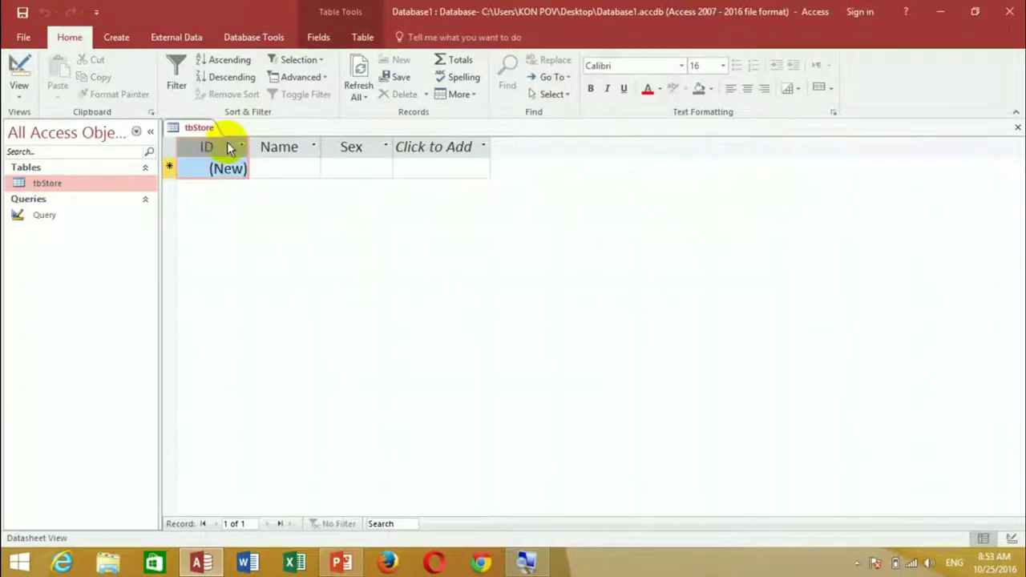
double_click(86, 215)
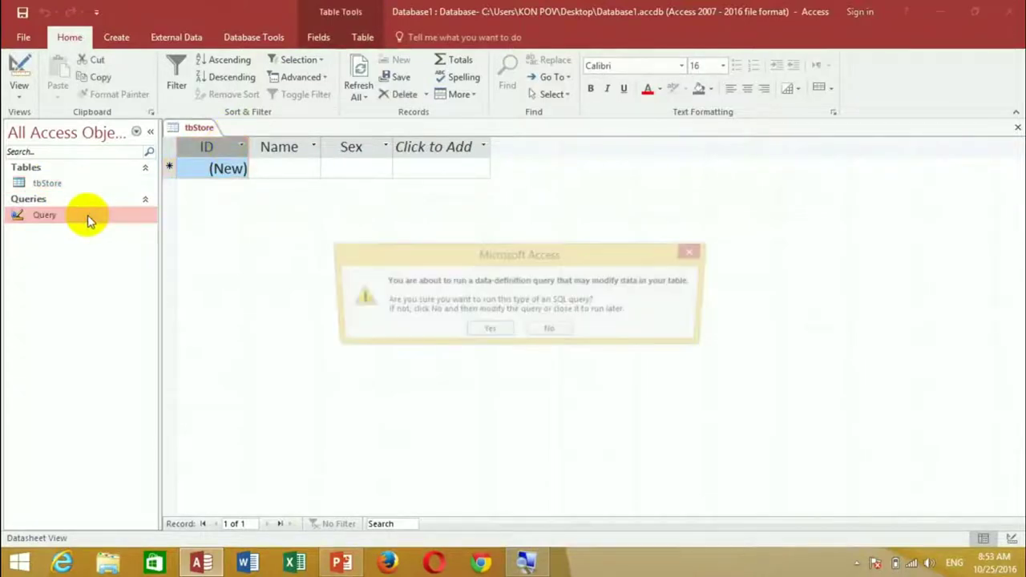
left_click(556, 333)
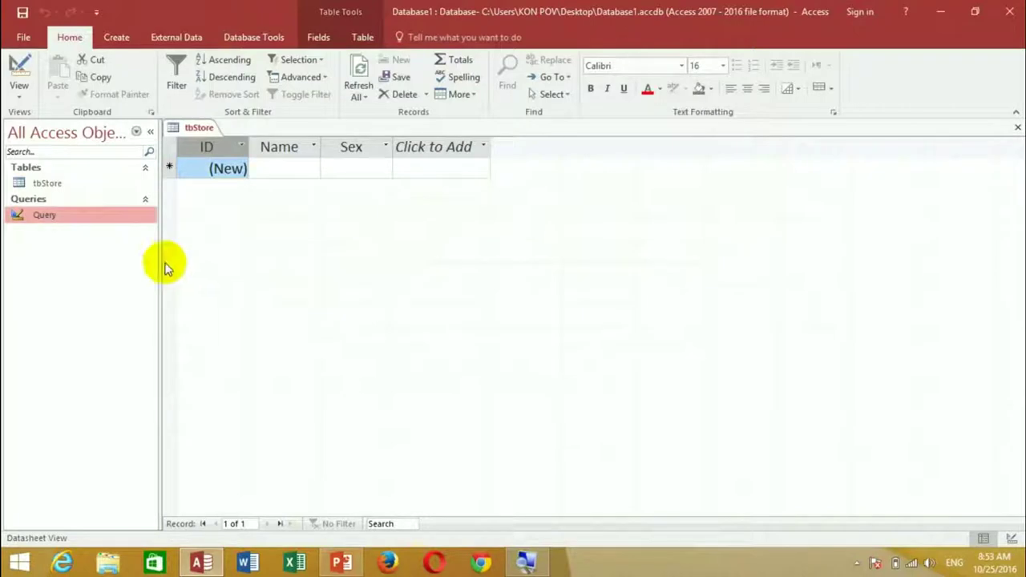
- Open the saved query in Design View and examine the "primary key" part of its statement
right_click(109, 217)
left_click(120, 243)
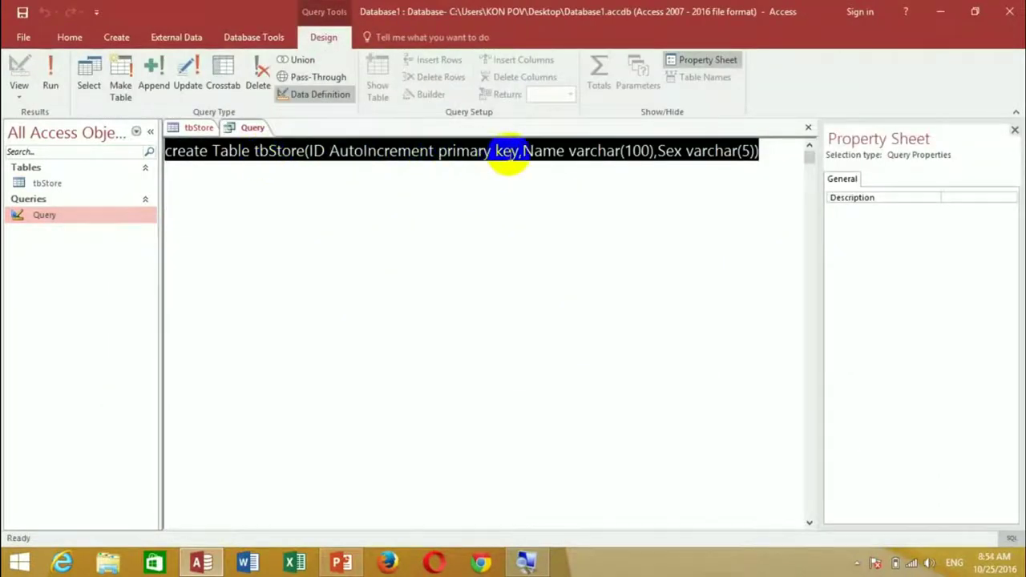
left_click_drag(517, 154, 439, 163)
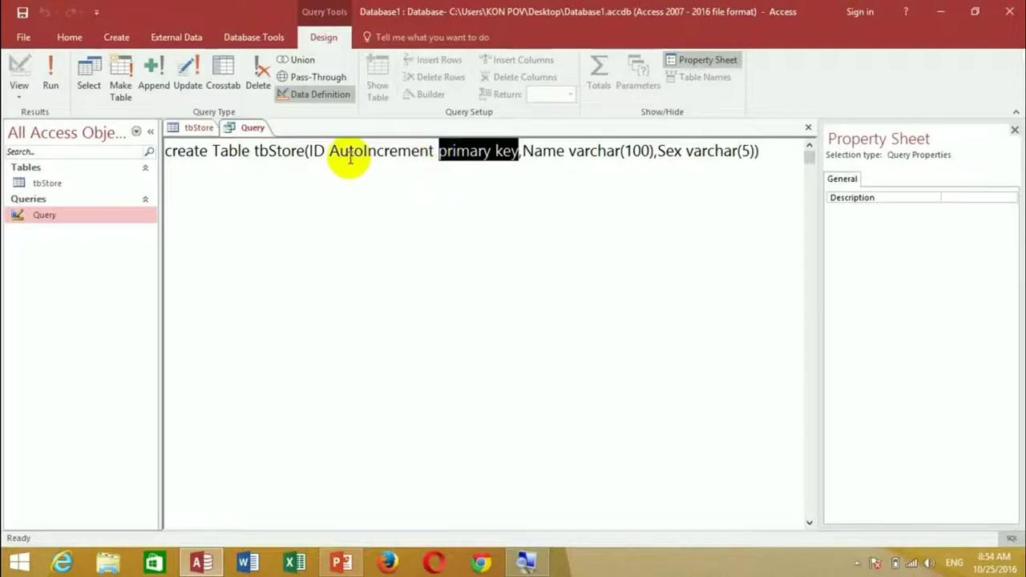
right_click(109, 218)
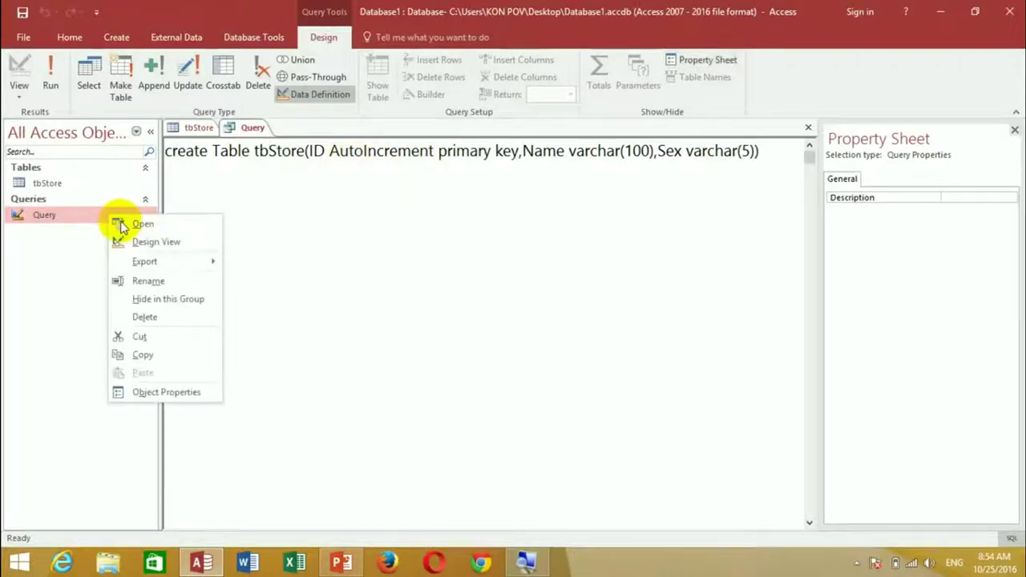
left_click(144, 242)
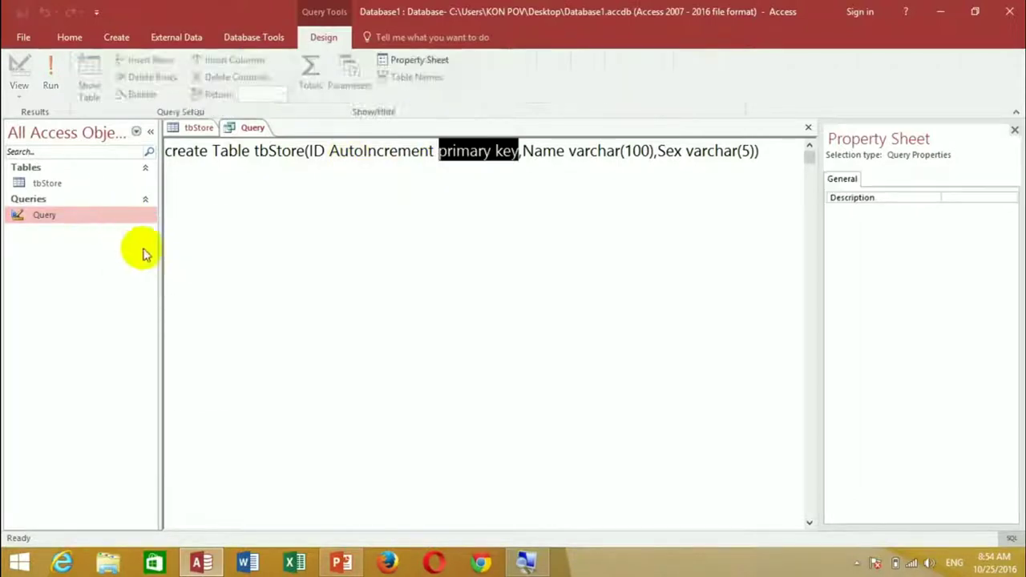
- Change the table name in the create-table statement from tbStore to tbCum
left_click(304, 152)
key("BackSpace")
key("BackSpace")
key("BackSpace")
key("BackSpace")
key("BackSpace")
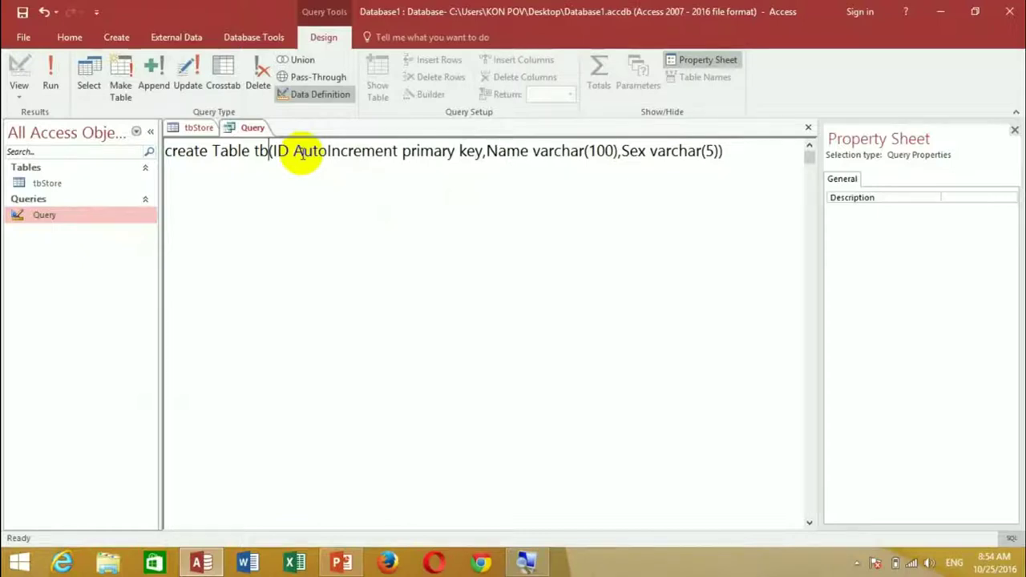
type("Com")
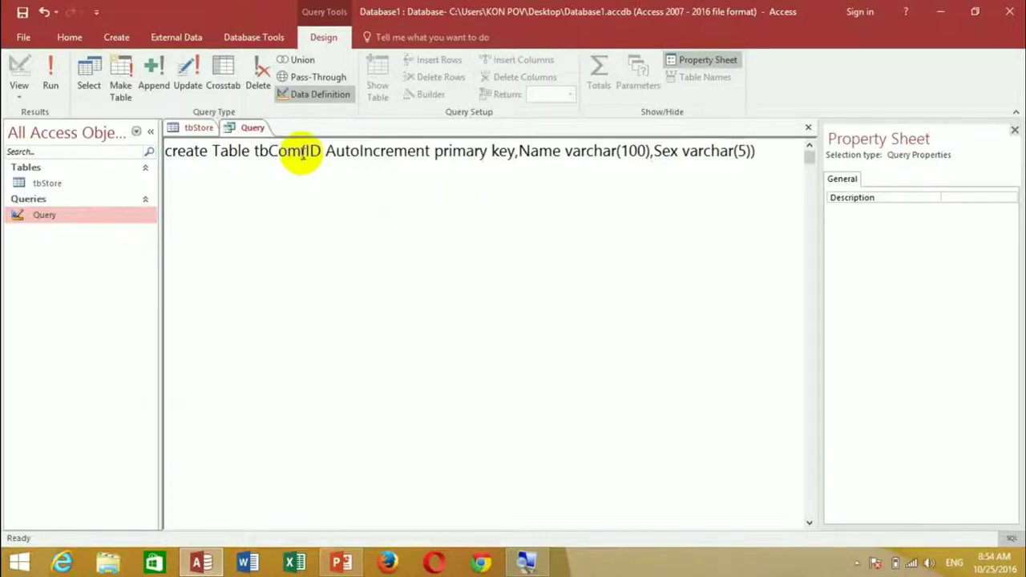
key("BackSpace")
key("BackSpace")
type("um")
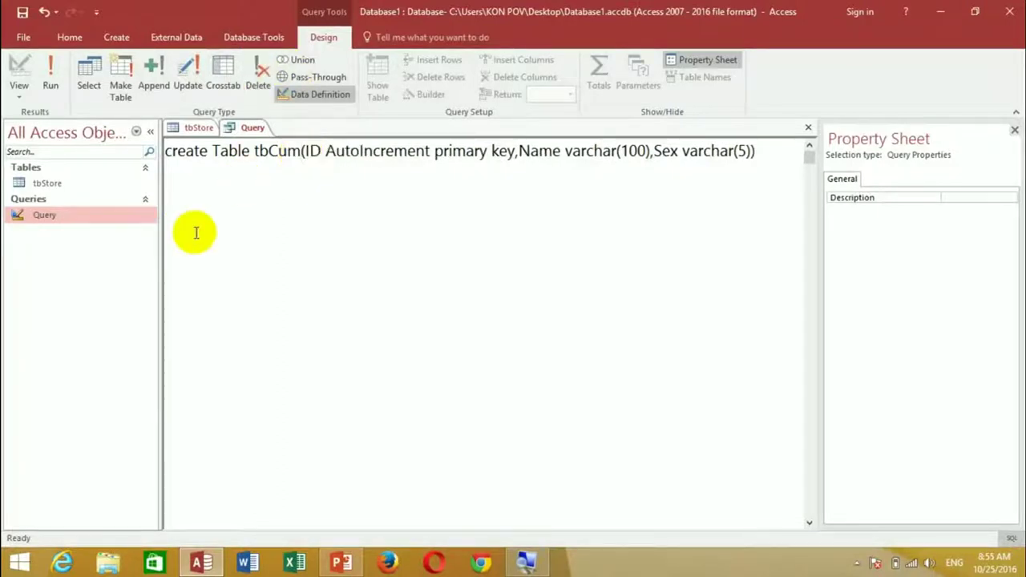
- Rename the AutoIncrement primary key field in the tbCum statement to cuID
left_click(322, 150)
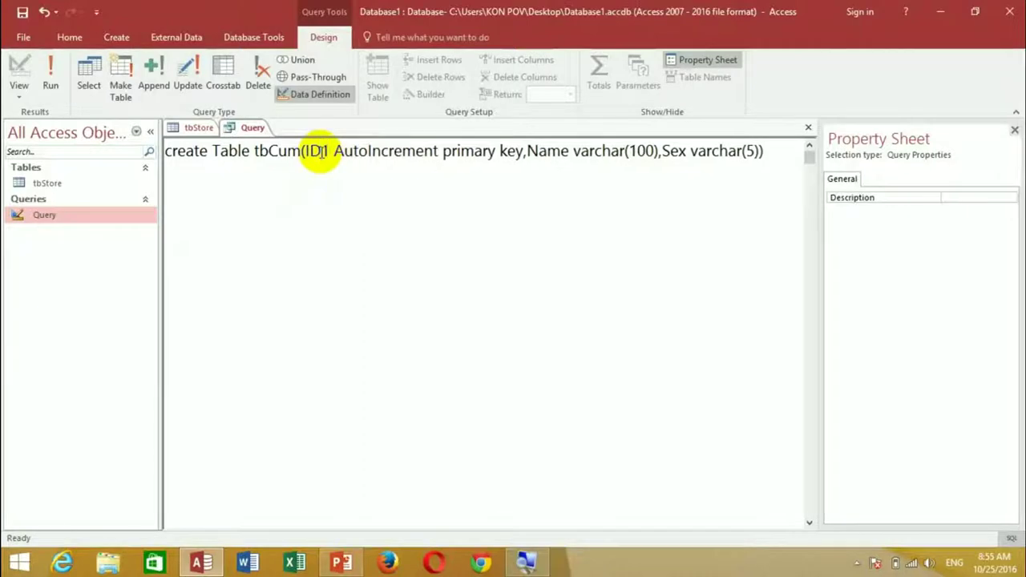
key("BackSpace")
key("Left")
key("Left")
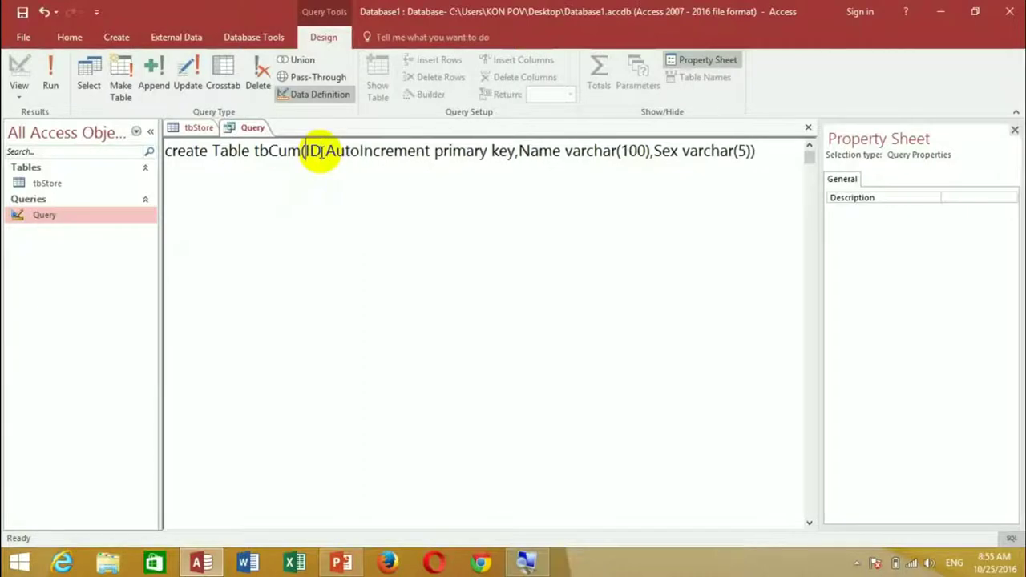
type("co")
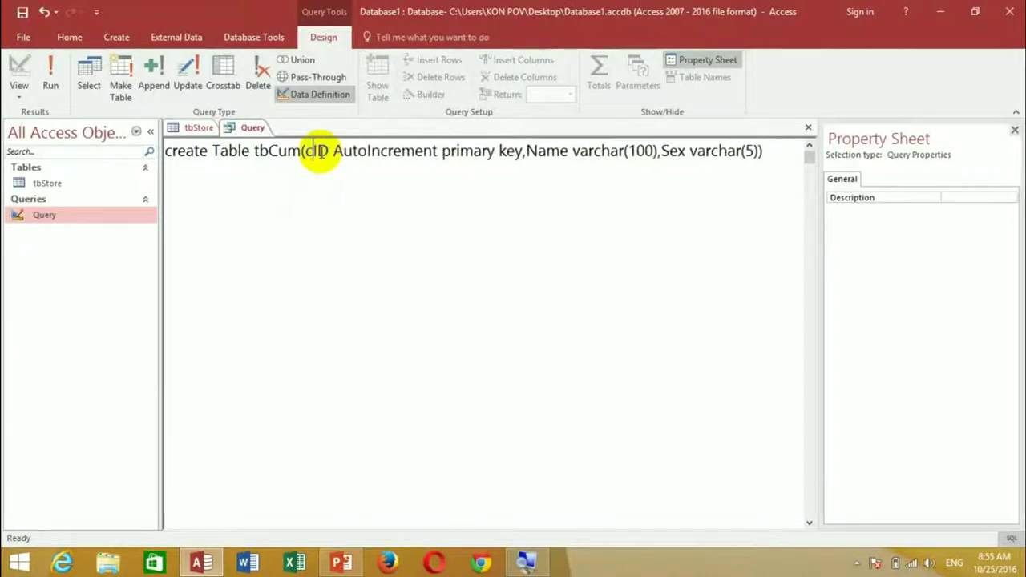
key("BackSpace")
key("BackSpace")
type("cu")
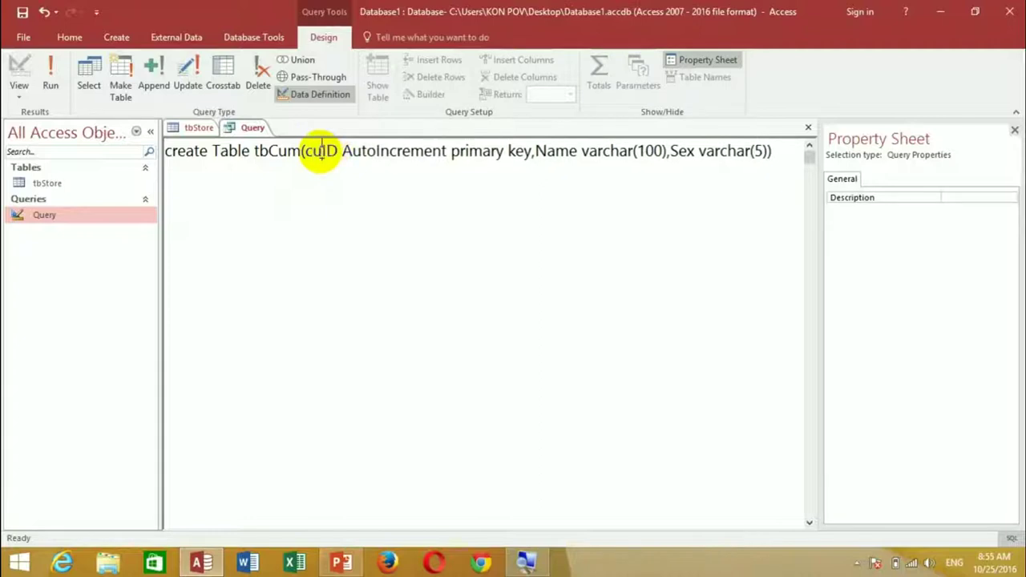
type("m")
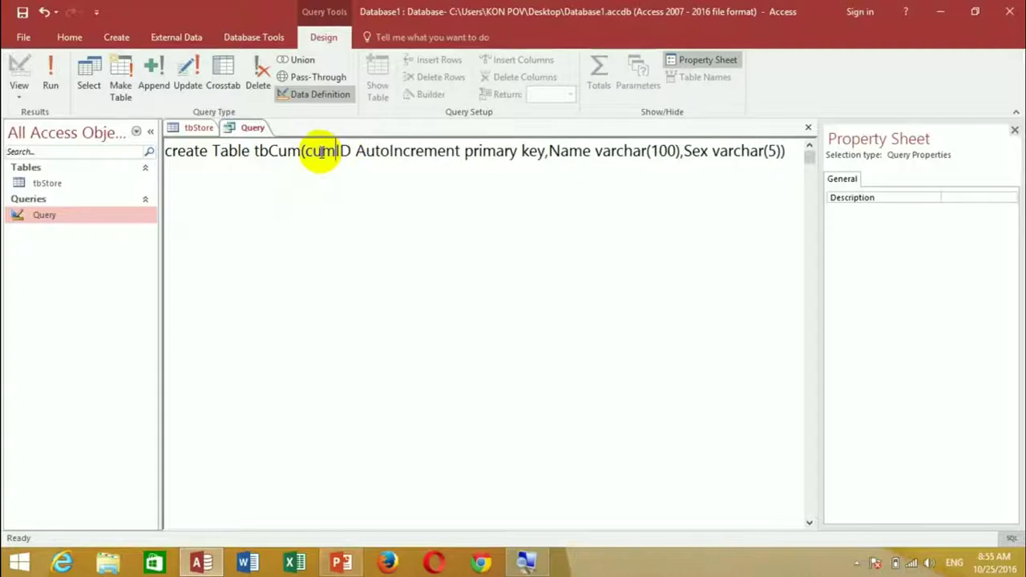
key("BackSpace")
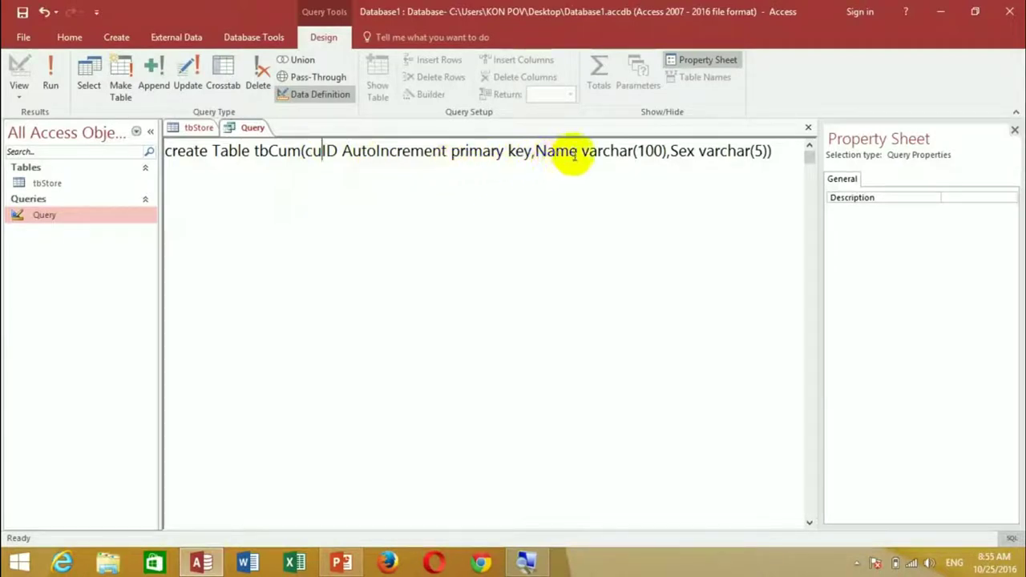
- Add an ID field of type number after the Sex field and run the query to create tbCum
left_click(770, 151)
type(")")
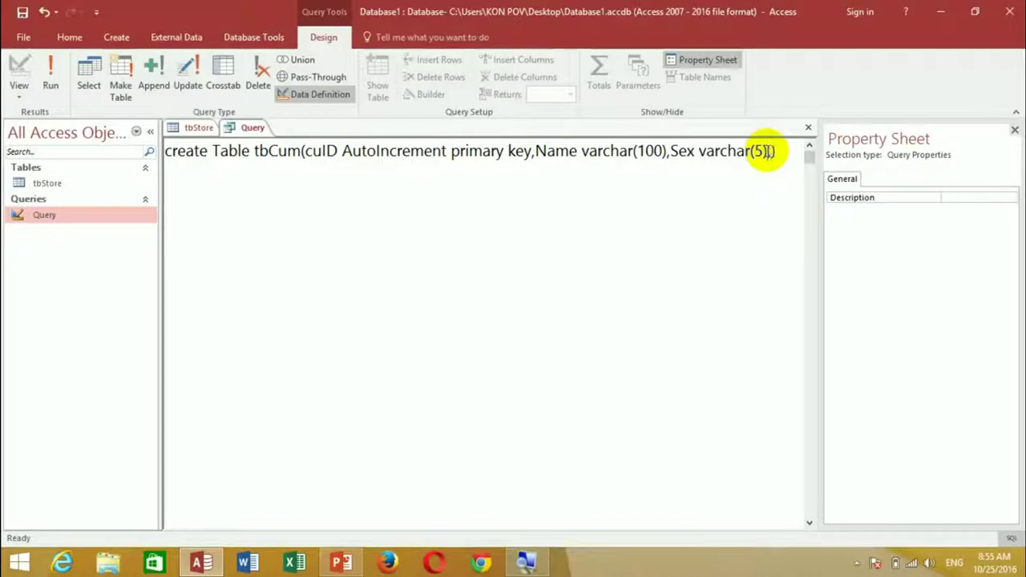
type(",ID")
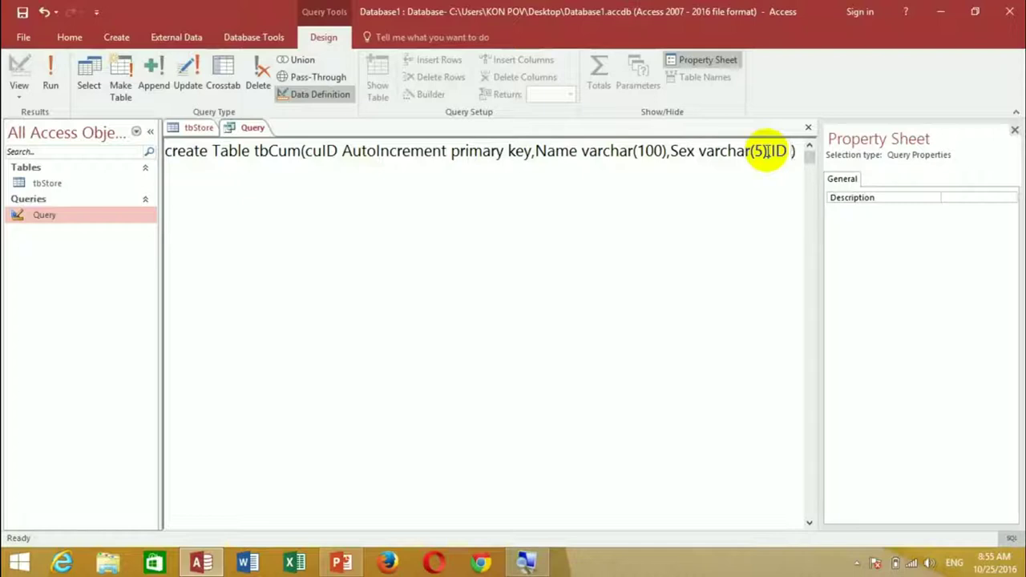
type("number")
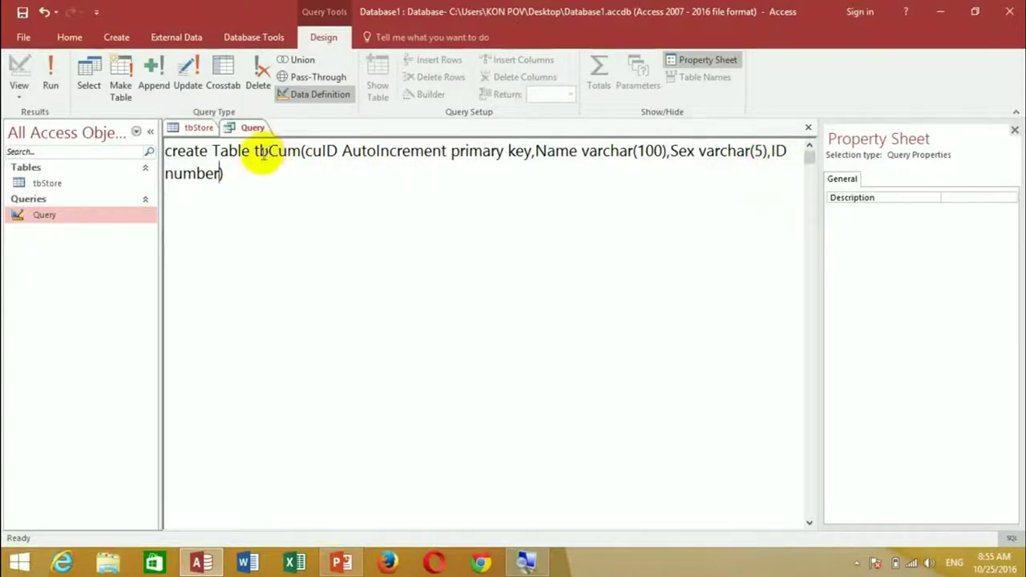
left_click(51, 73)
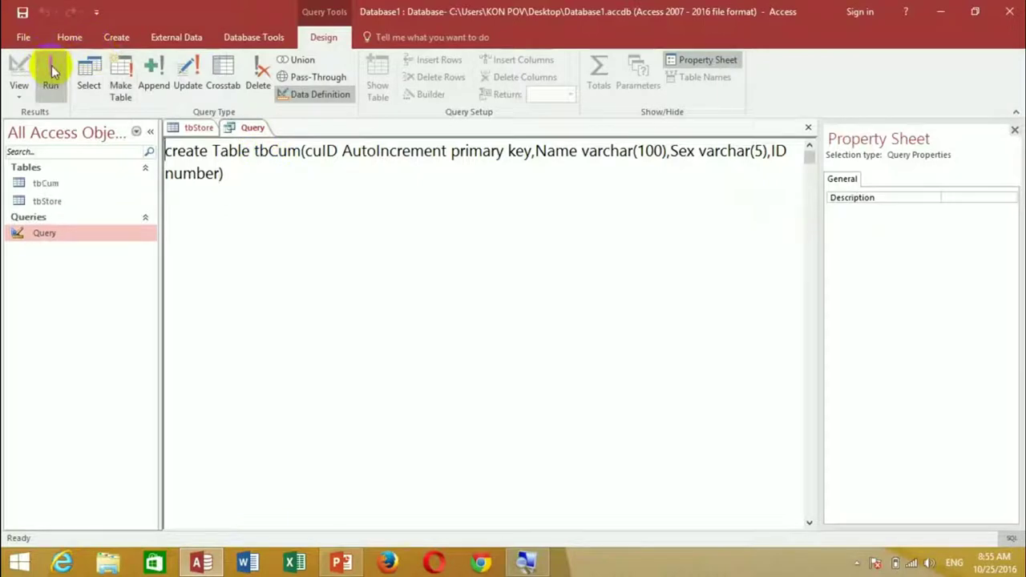
- Open the tbCum table in Datasheet View and examine its cuID, Name, Sex and ID fields
left_click(80, 187)
double_click(80, 187)
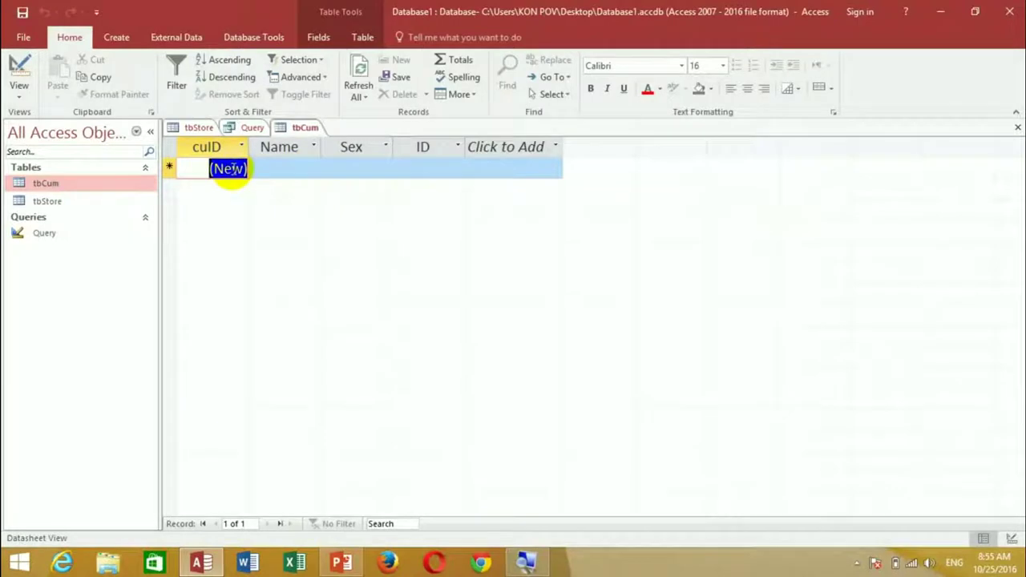
left_click(295, 166)
left_click(367, 165)
left_click(449, 167)
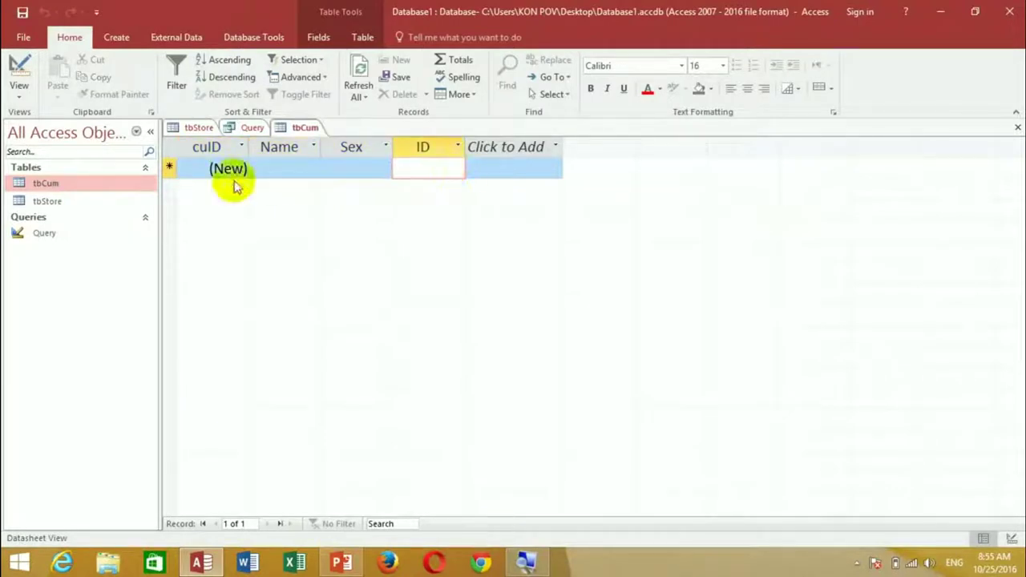
left_click(21, 14)
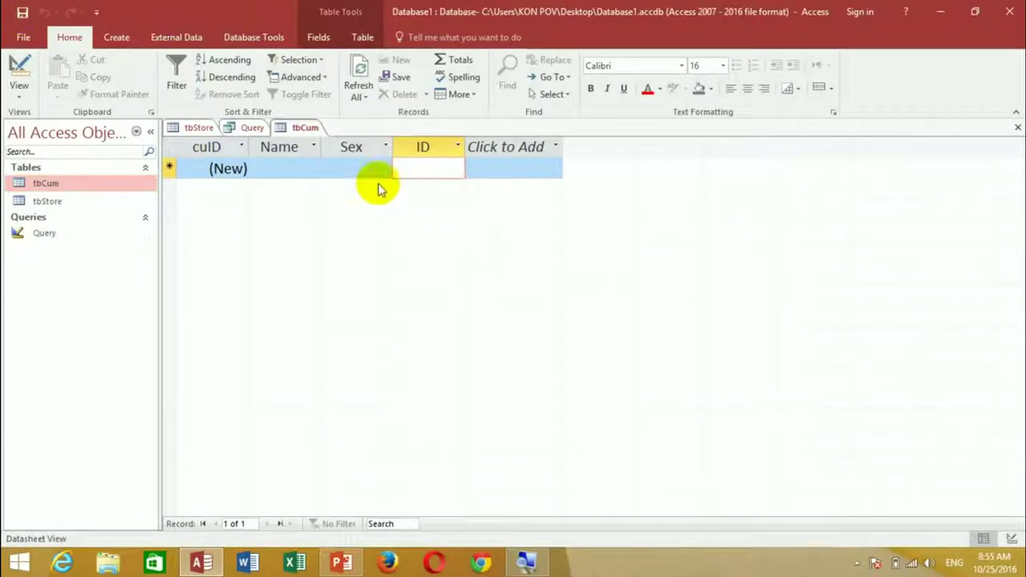
left_click(357, 167)
left_click(306, 167)
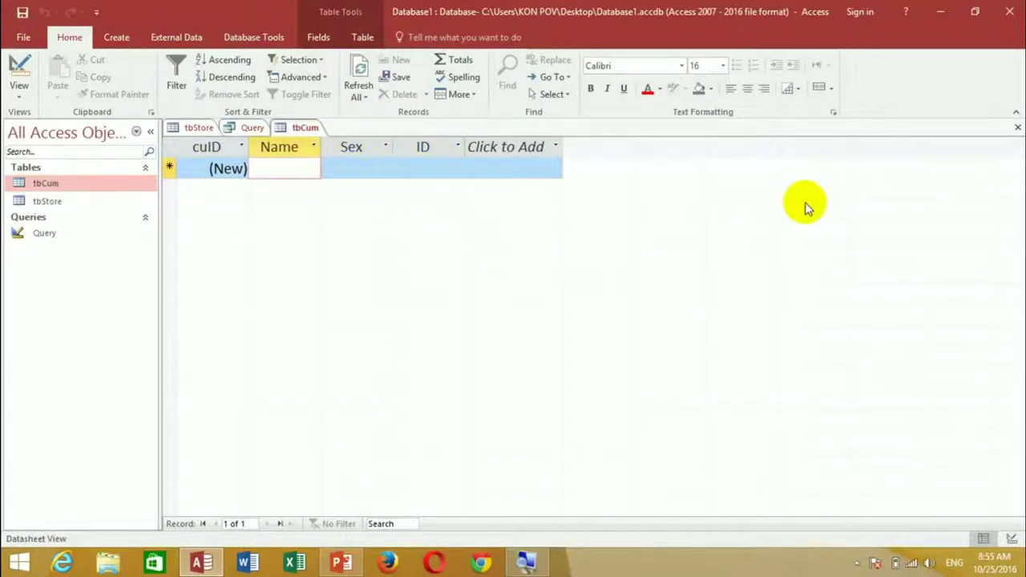
- Close tbCum, the query and tbStore, discarding the design changes to the query
left_click(1016, 127)
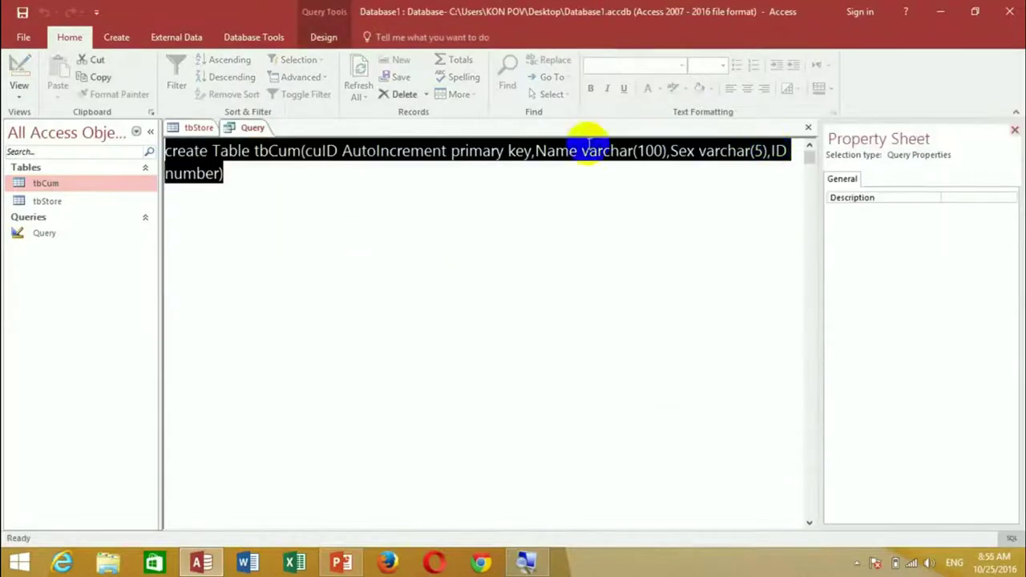
left_click(807, 129)
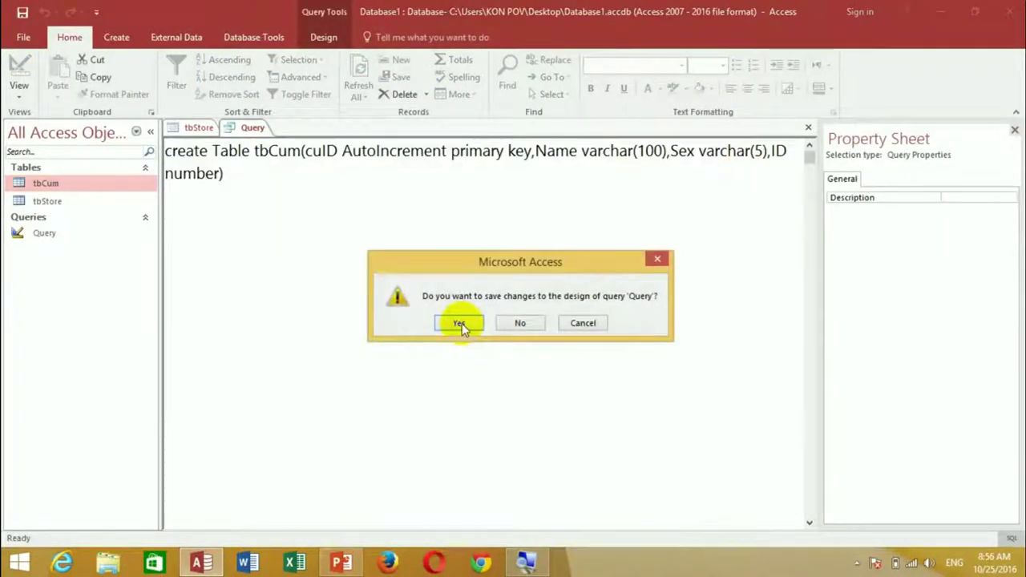
left_click(523, 323)
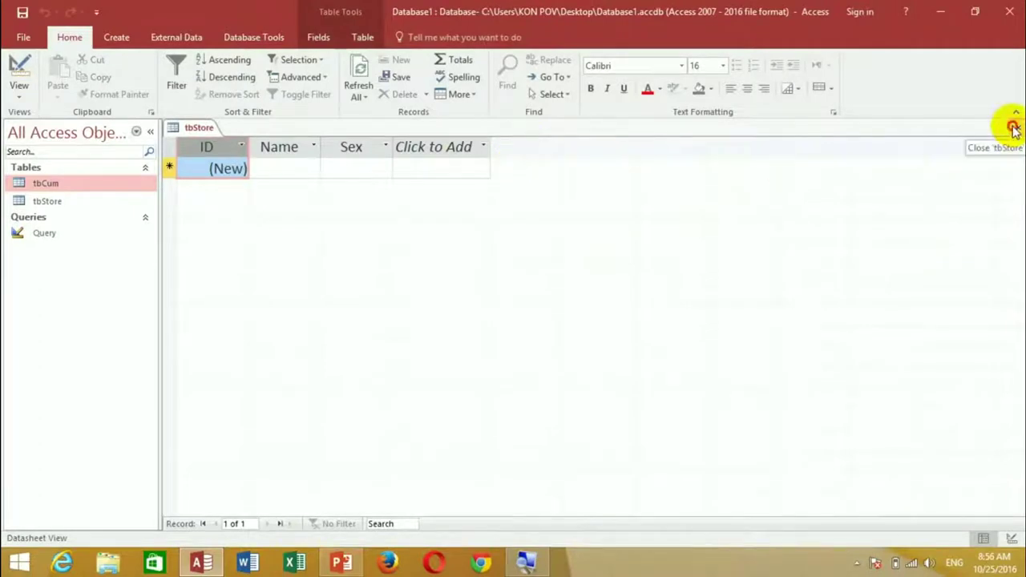
left_click(1016, 130)
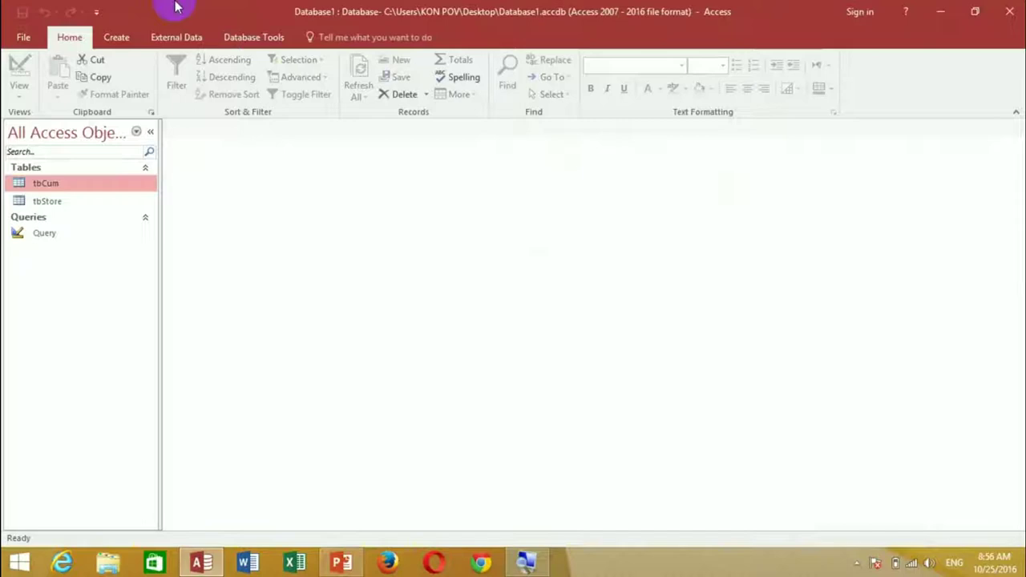
- Open the Relationships window and add both the tbCum and tbStore tables to it
left_click(274, 41)
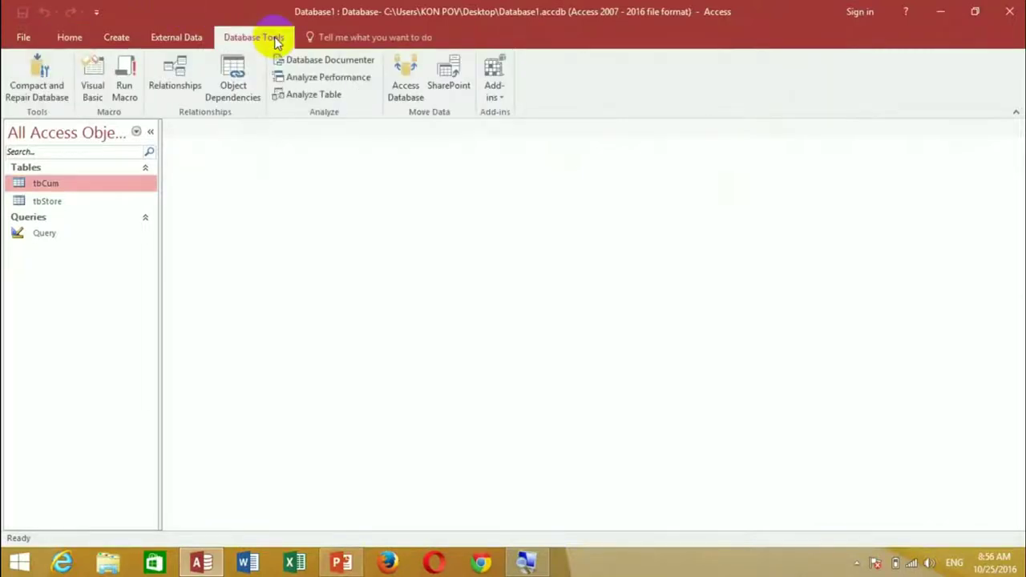
left_click(177, 67)
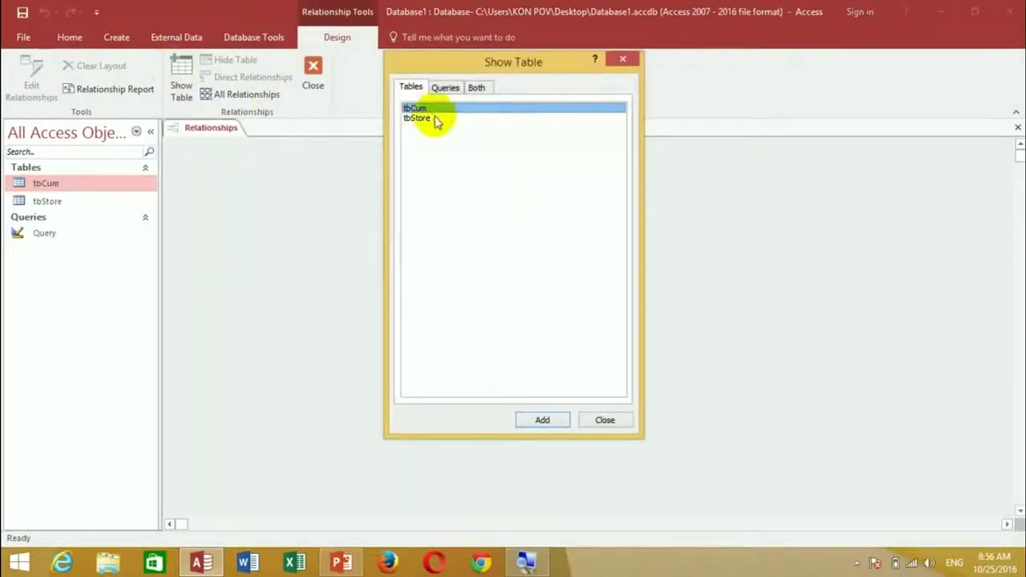
left_click(437, 120, "shift")
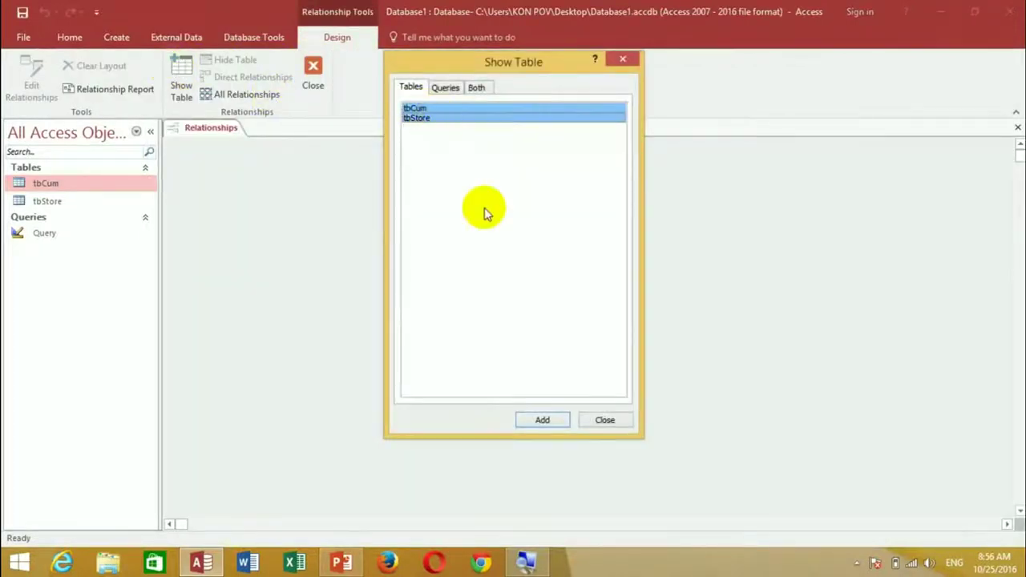
left_click(538, 422)
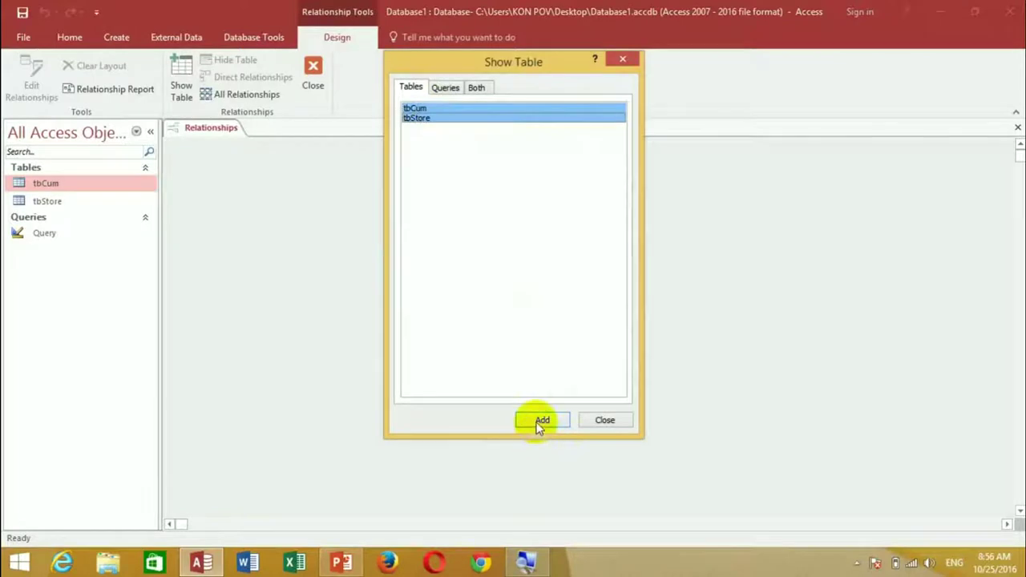
left_click(622, 60)
- Arrange the tables in the relationships layout with tbStore to the left of tbCum and space between them
left_click_drag(385, 155, 531, 212)
left_click_drag(270, 159, 353, 201)
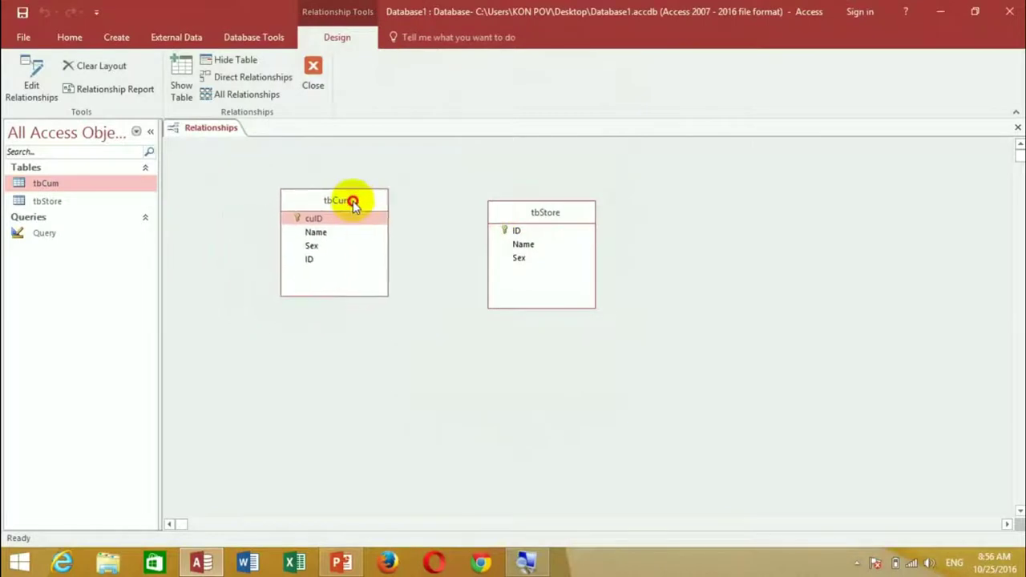
left_click(517, 230)
left_click_drag(518, 231, 221, 192)
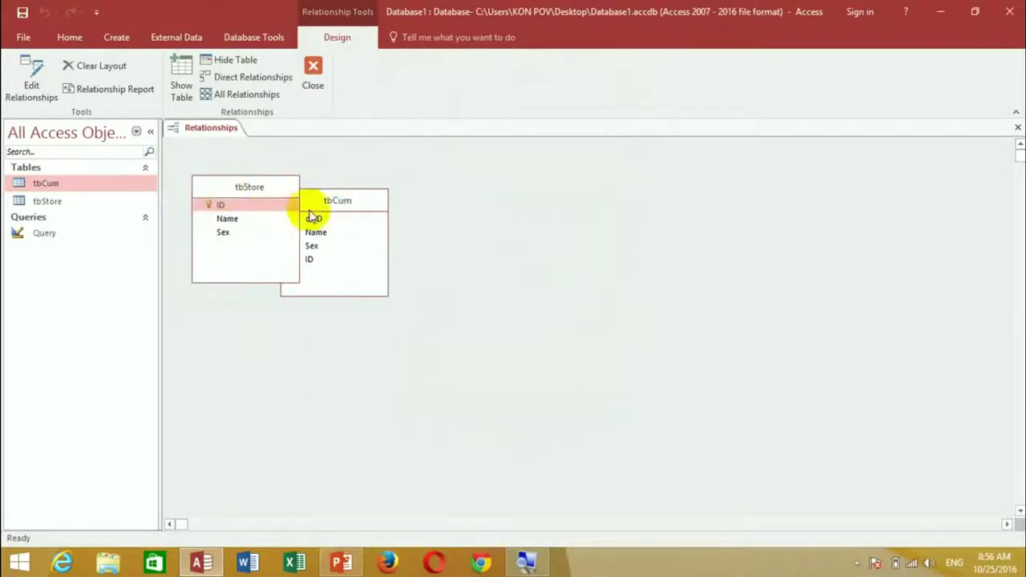
left_click_drag(341, 207, 479, 242)
left_click_drag(252, 190, 284, 208)
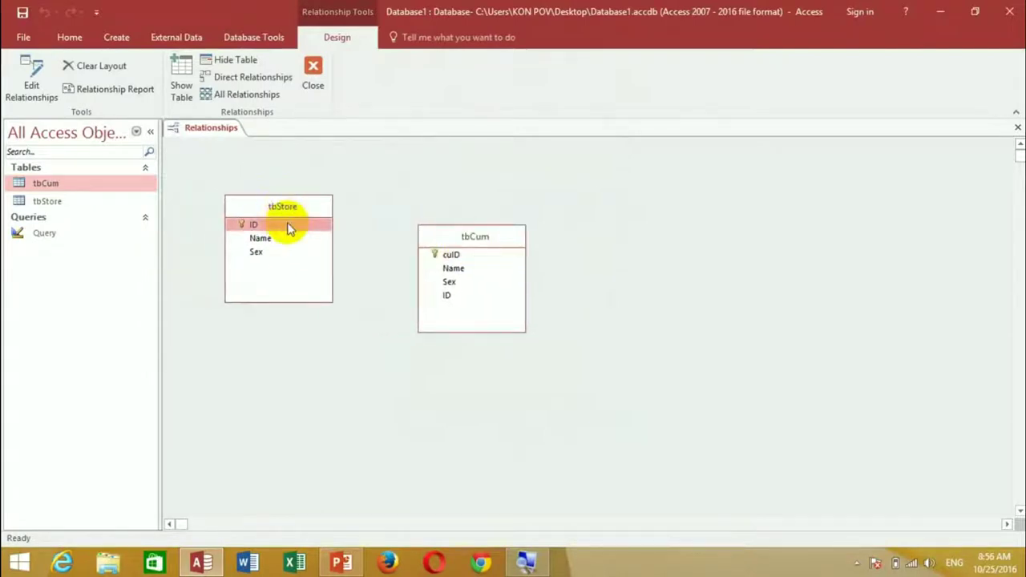
- Try to relate tbStore's ID to tbCum's ID with referential integrity, cascade update and cascade delete enabled
left_click(288, 229)
left_click_drag(288, 227, 447, 298)
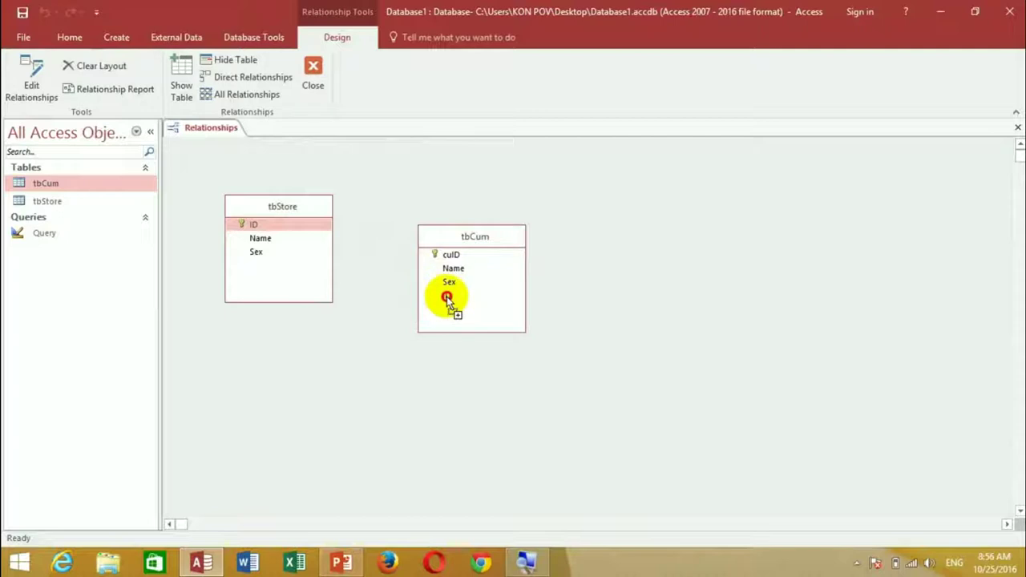
left_click_drag(448, 298, 448, 298)
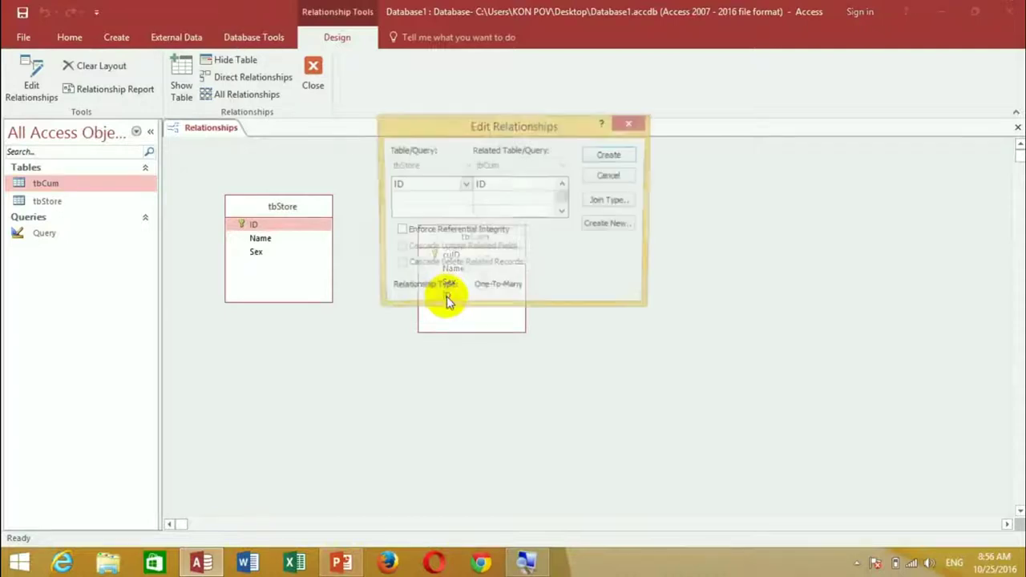
left_click(398, 231)
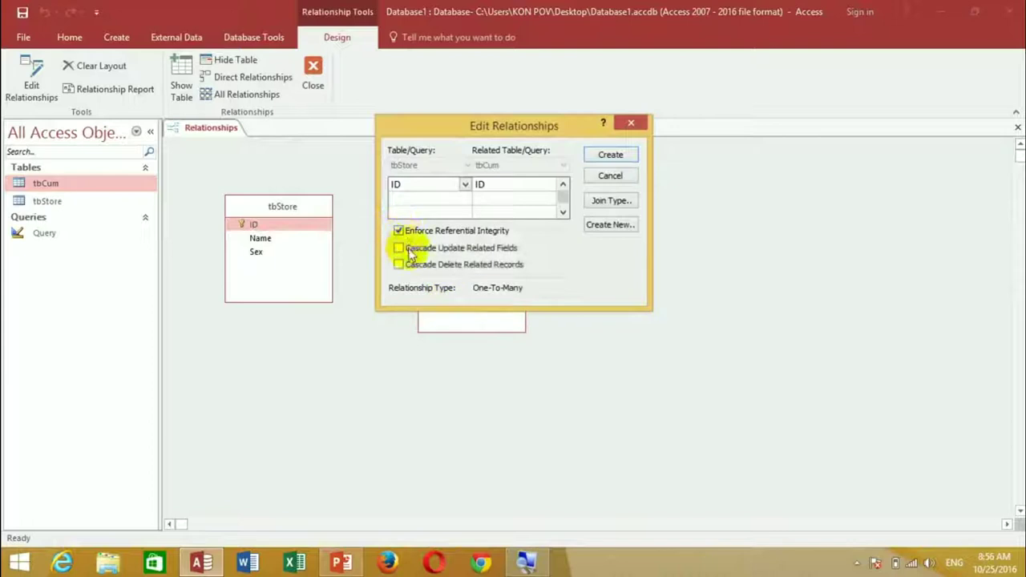
left_click(408, 249)
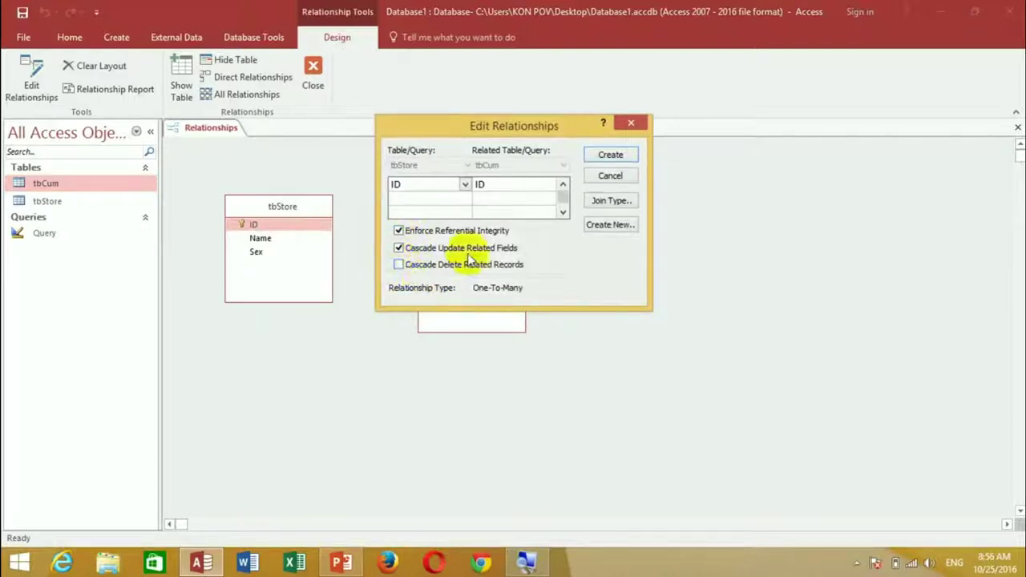
left_click(398, 264)
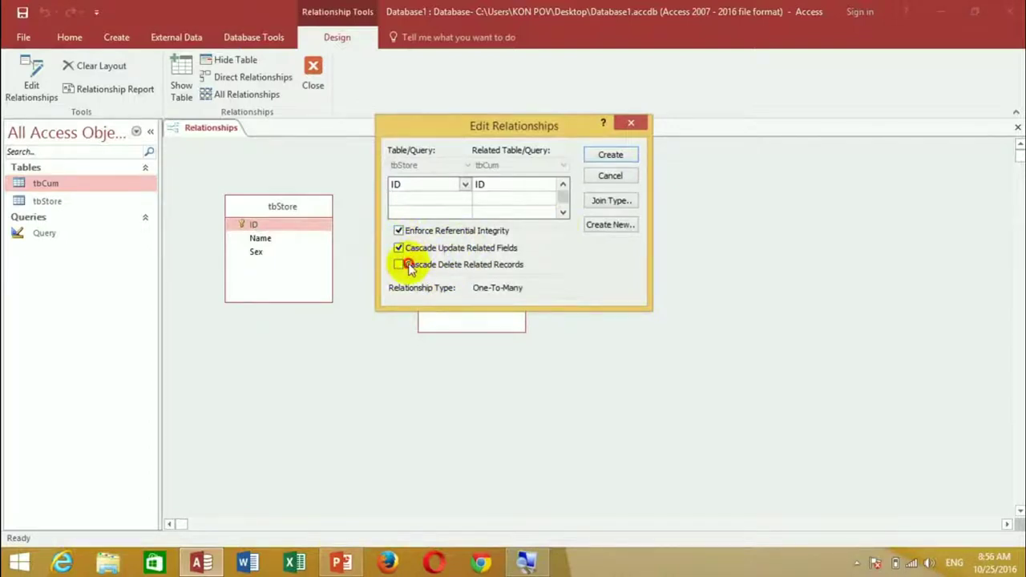
left_click(611, 155)
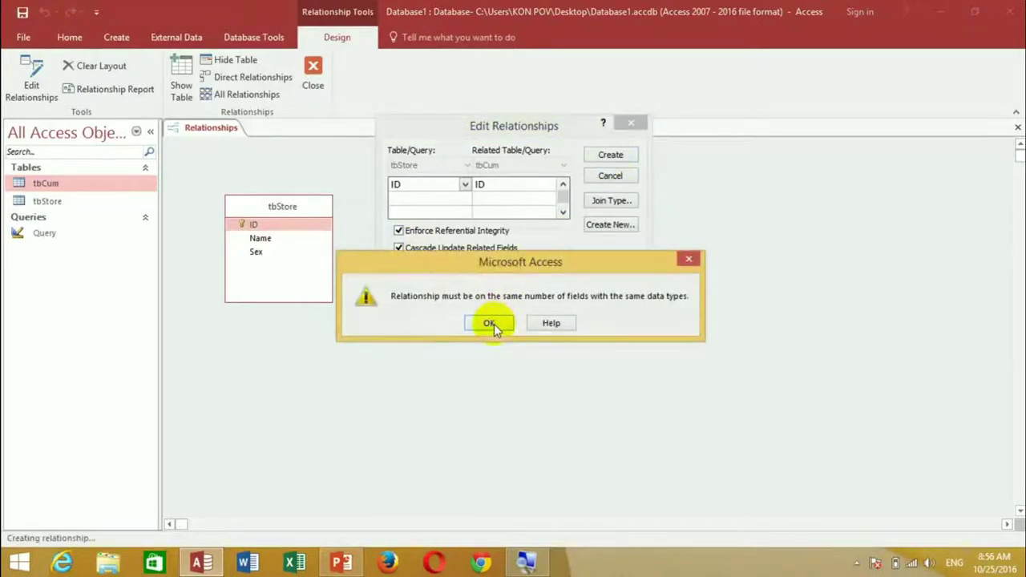
left_click(491, 323)
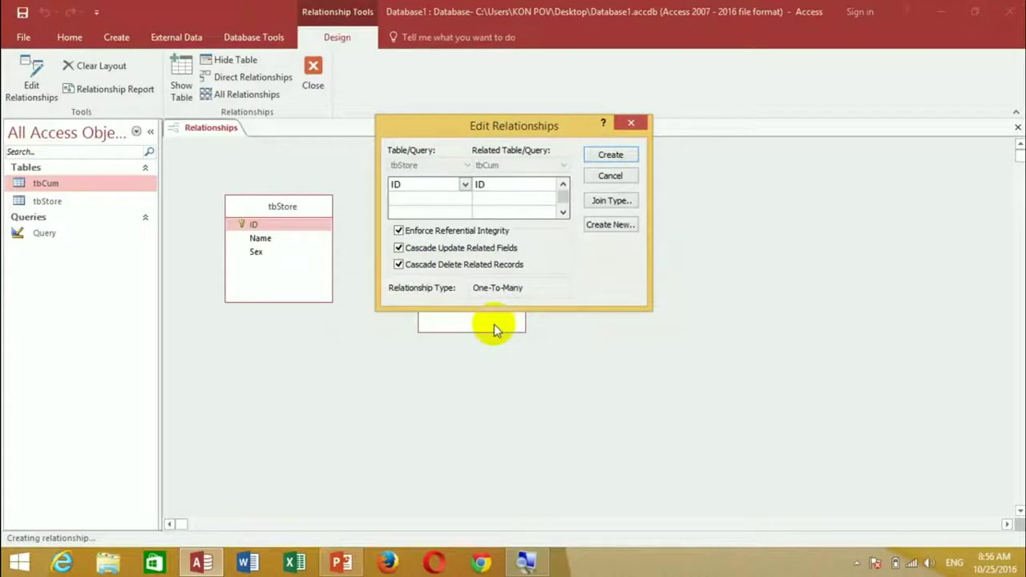
- Retry creating the ID relationship, then cancel it and close the Relationships window without saving its layout
left_click(609, 156)
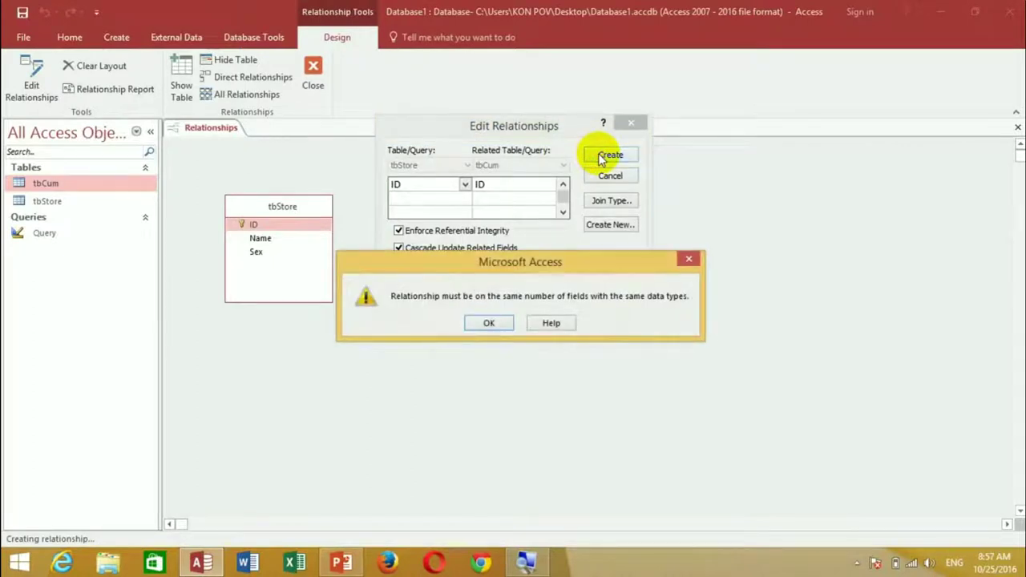
left_click(688, 264)
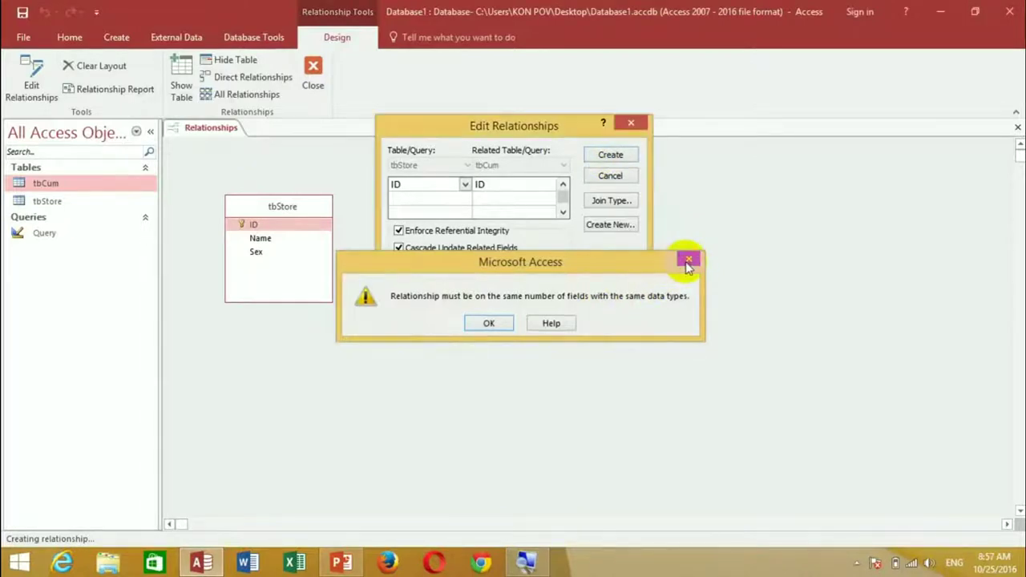
left_click(637, 124)
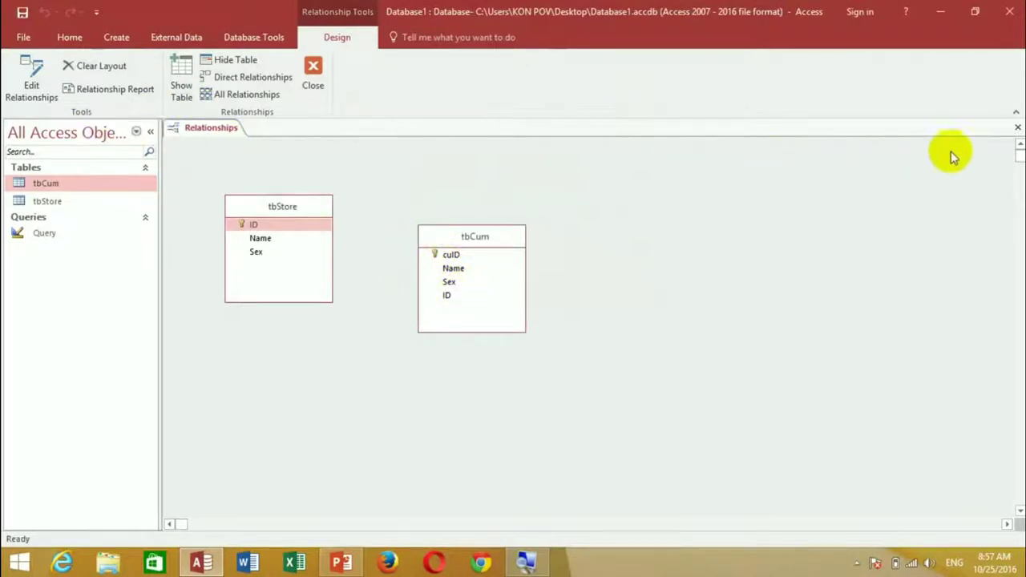
left_click(1018, 127)
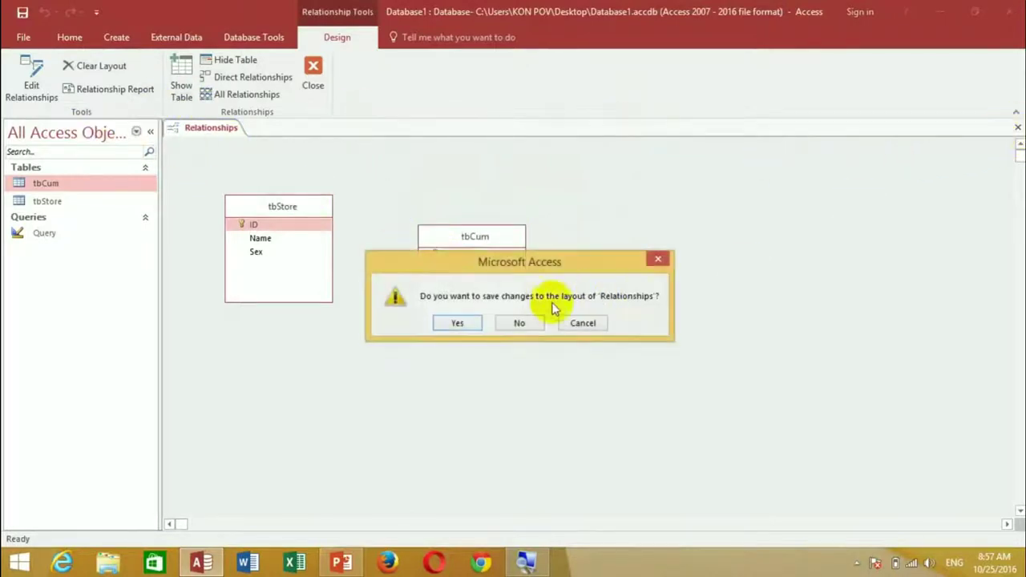
left_click(517, 323)
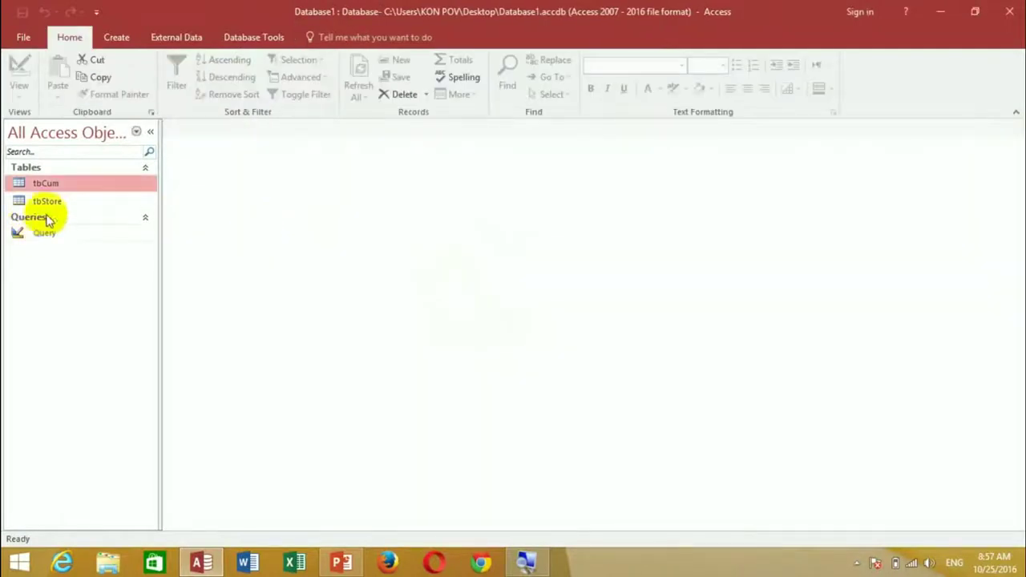
- Open tbCum in Design View and examine the data type and field properties of its ID field
right_click(56, 189)
left_click(105, 211)
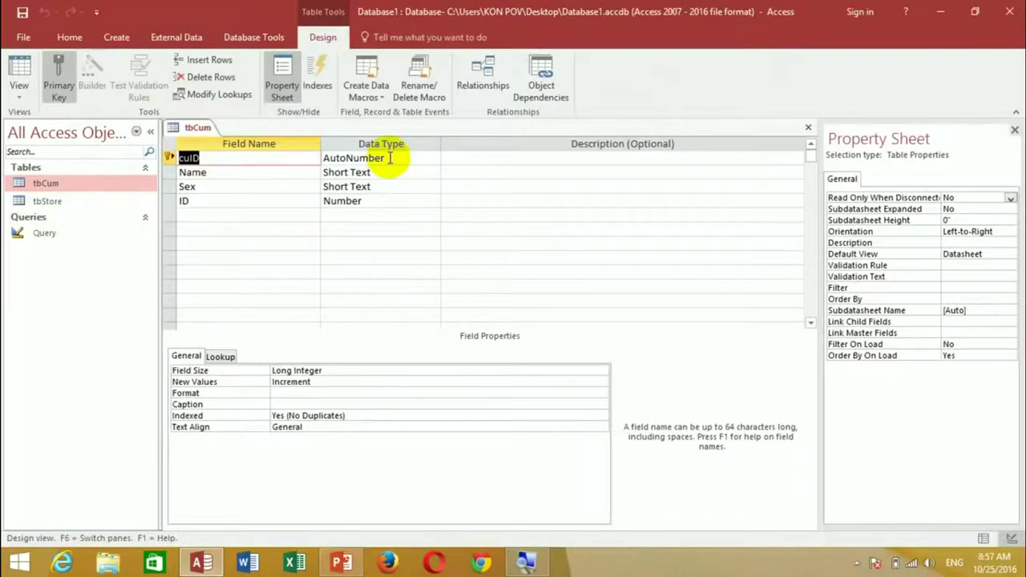
left_click(394, 201)
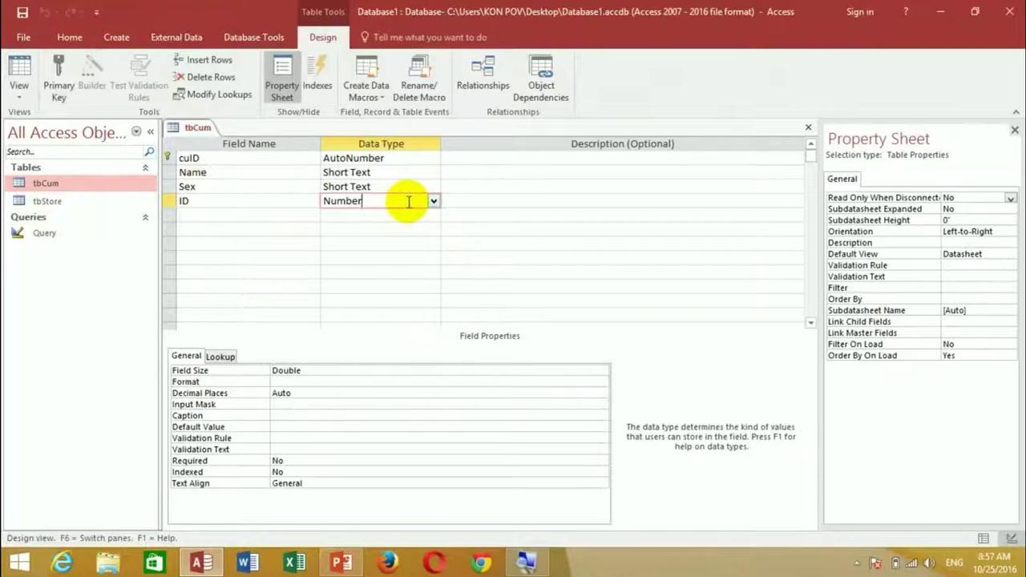
- Open tbStore and tbCum alternately in Datasheet View and compare their fields
double_click(44, 201)
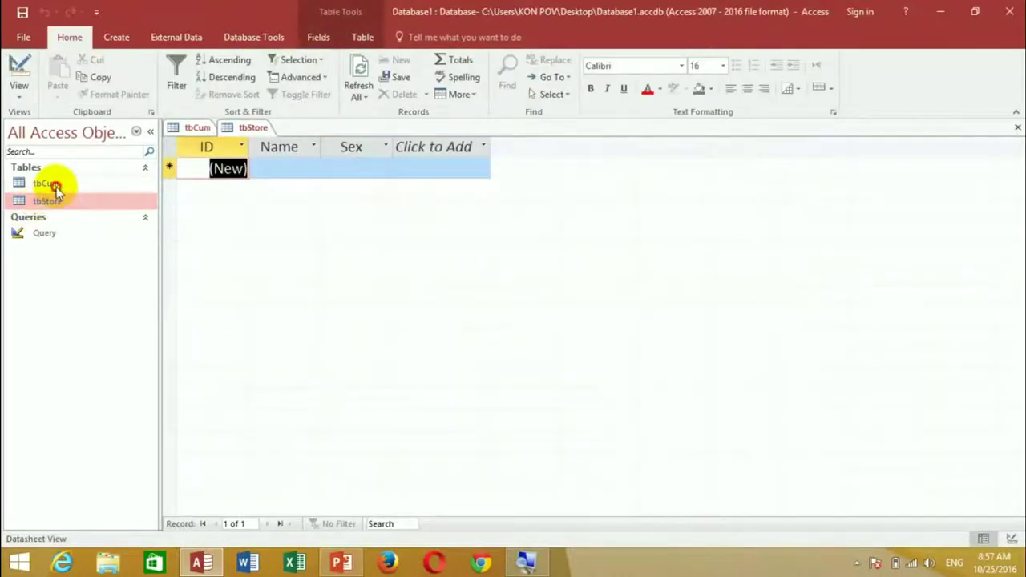
double_click(56, 187)
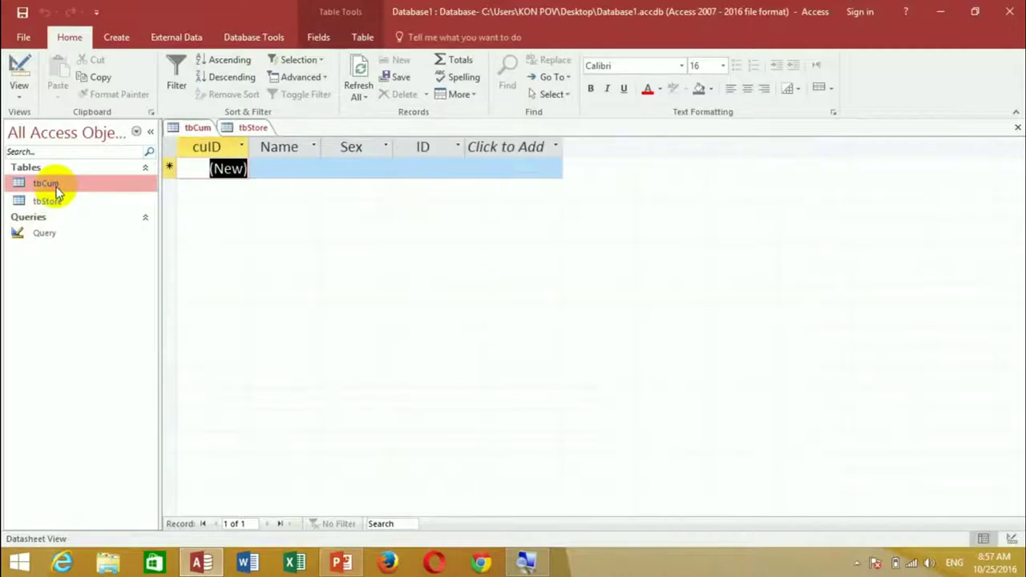
double_click(61, 202)
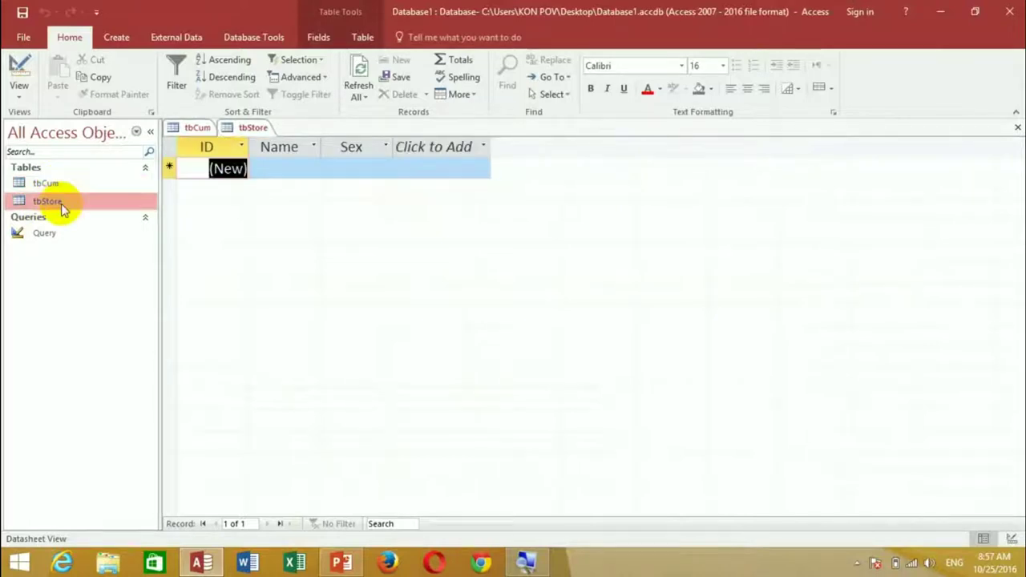
double_click(85, 189)
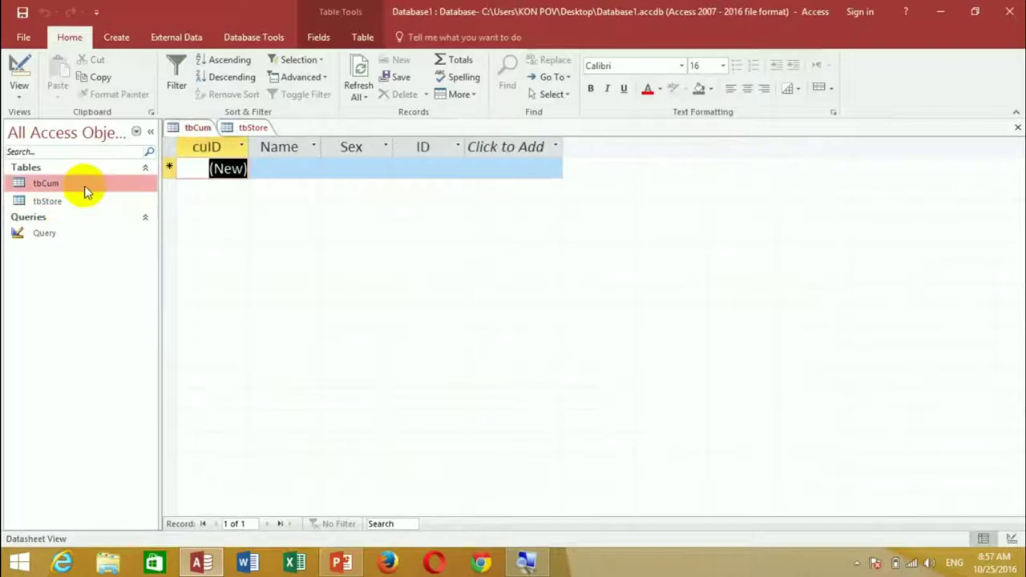
double_click(85, 201)
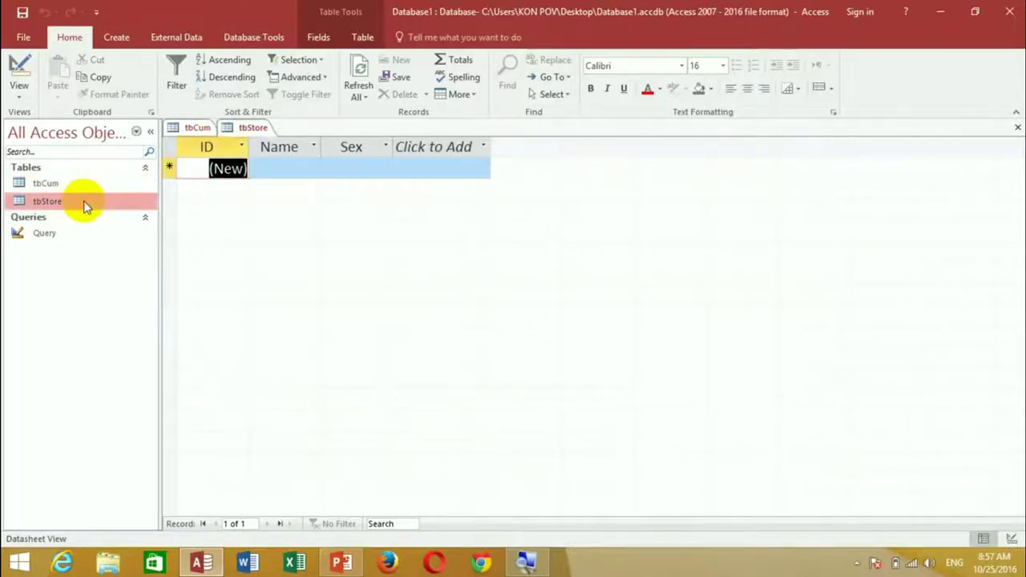
left_click(88, 187)
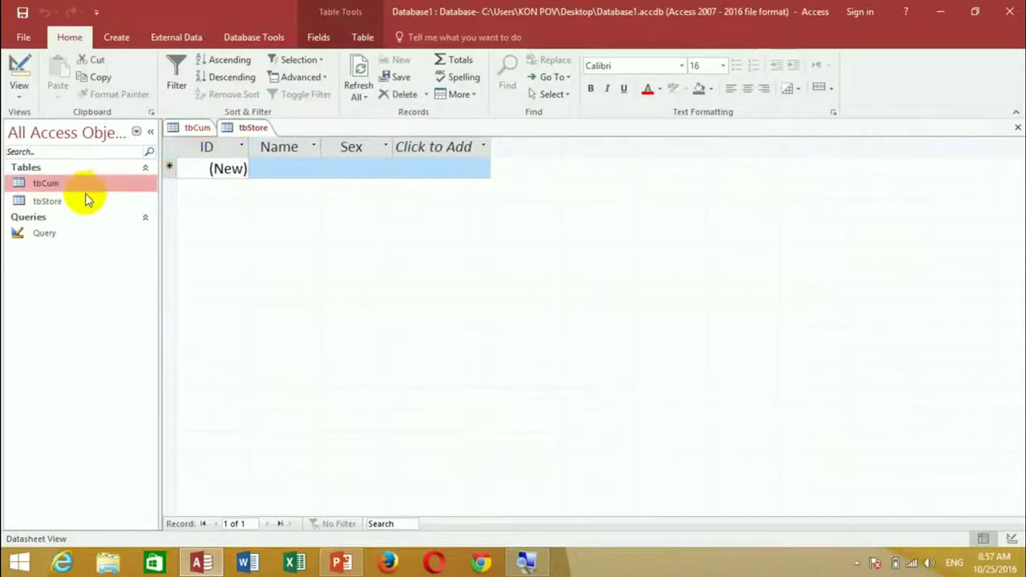
- Close the open tables and add tbCum and tbStore to the Relationships window
left_click(1017, 128)
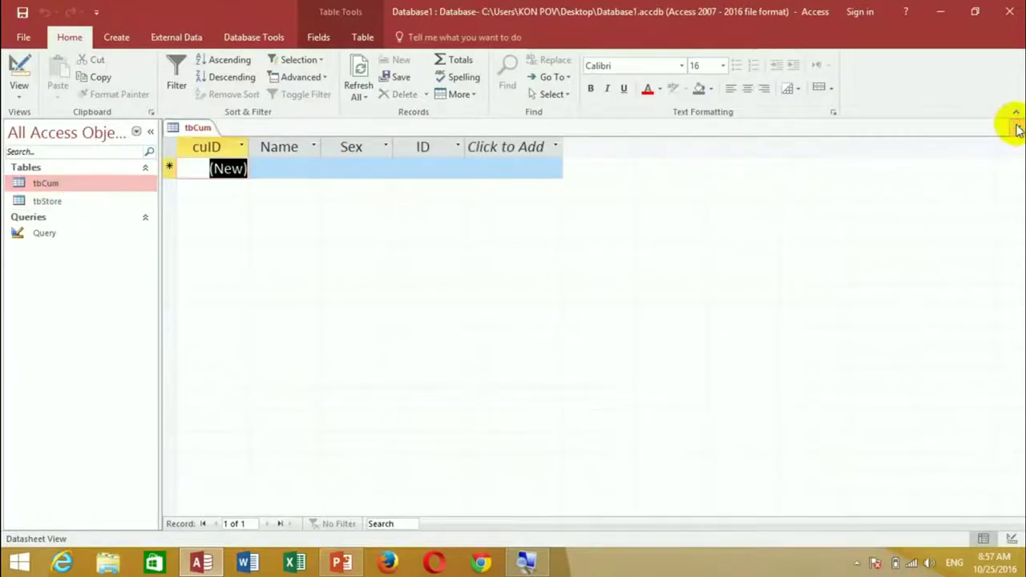
left_click(1017, 129)
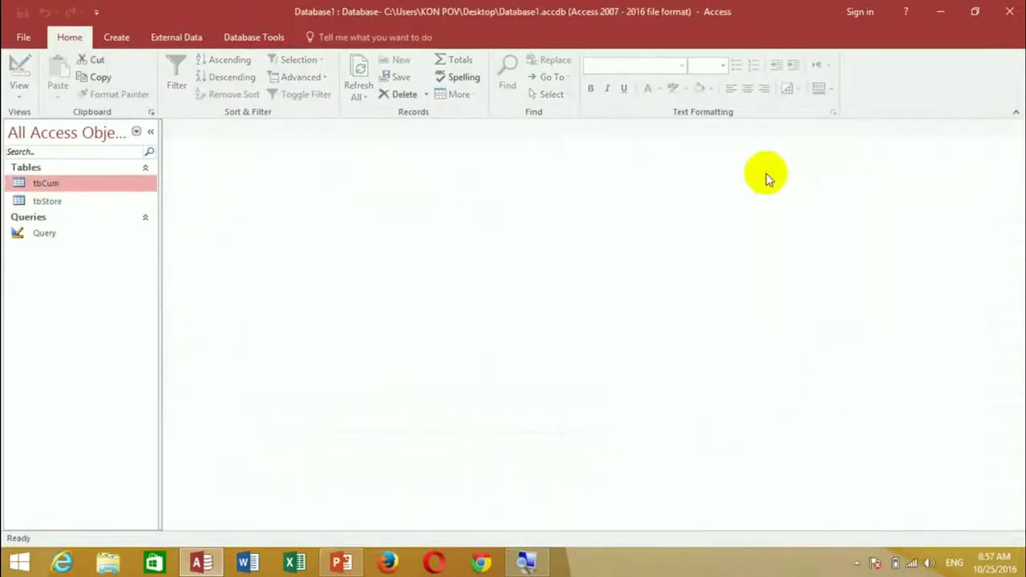
left_click(255, 37)
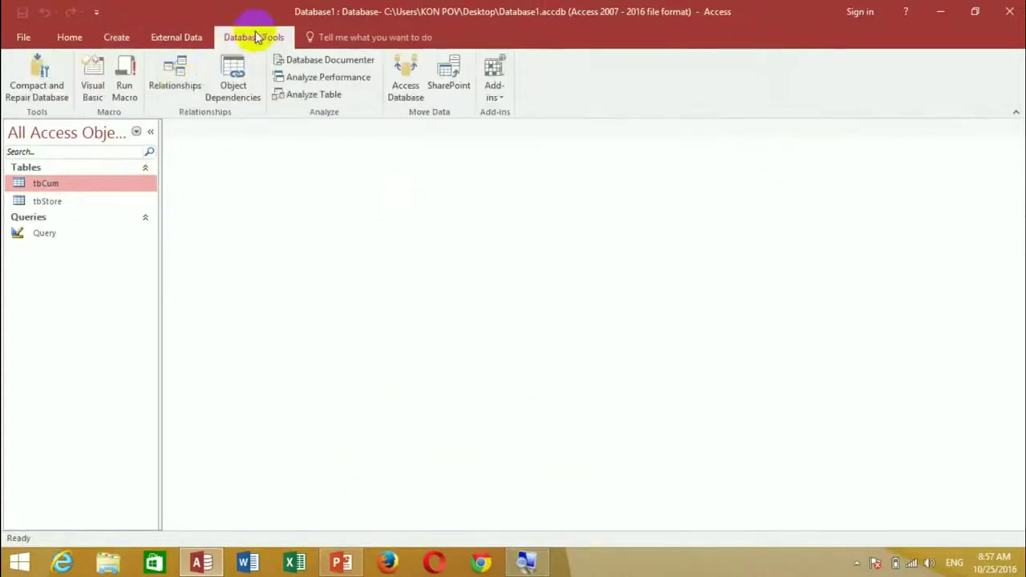
left_click(179, 90)
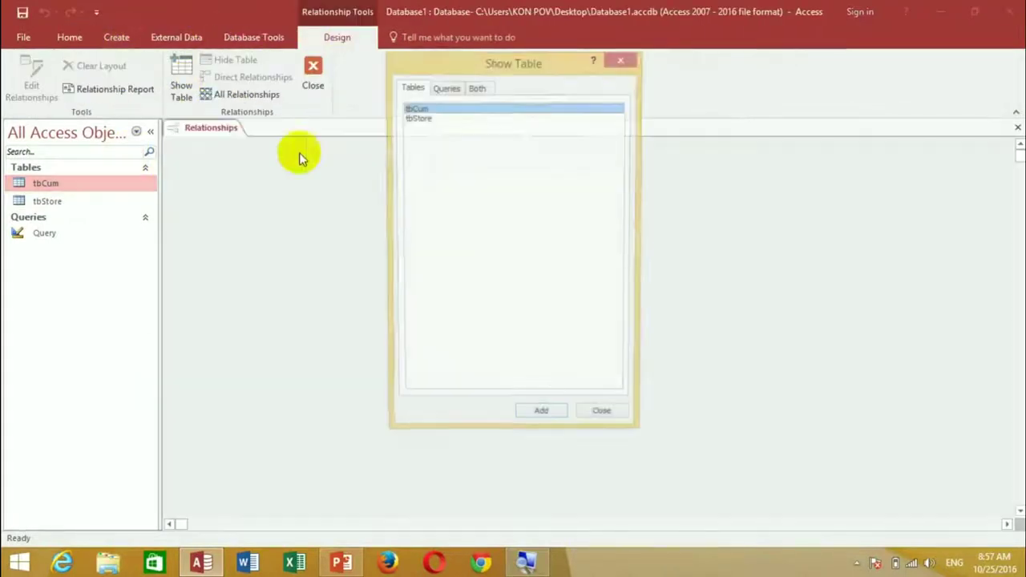
left_click(440, 119, "shift")
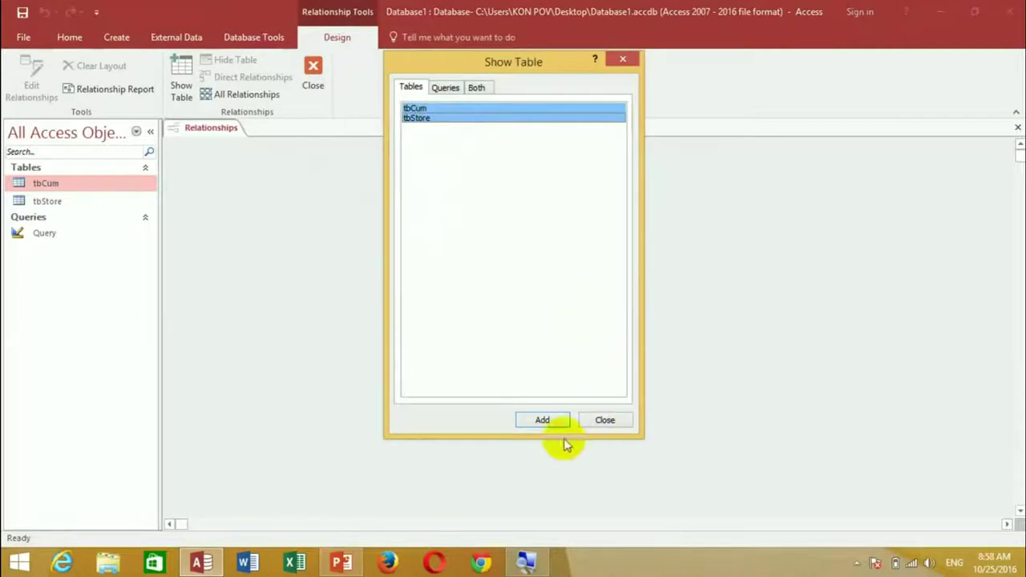
left_click(543, 420)
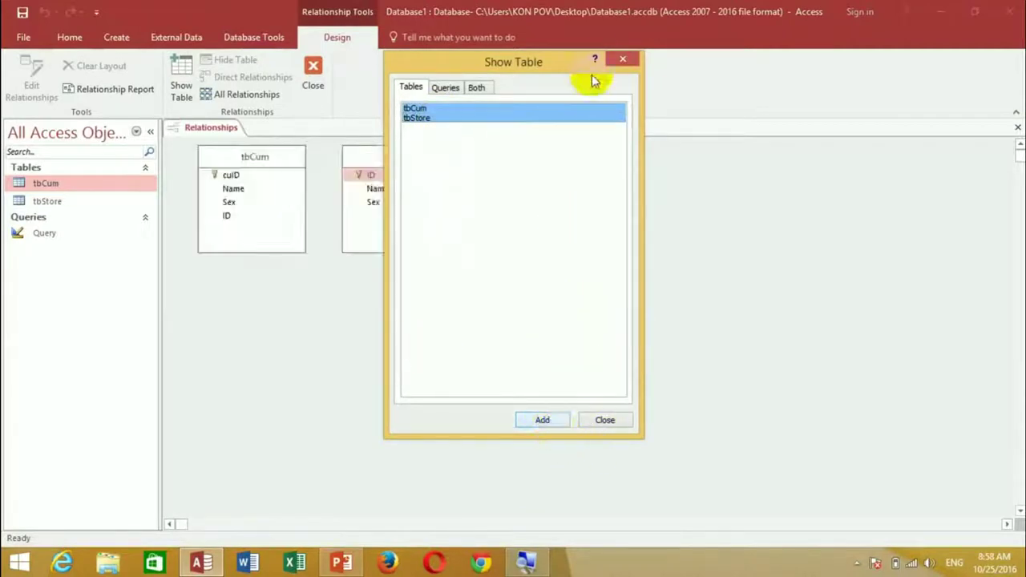
left_click(622, 59)
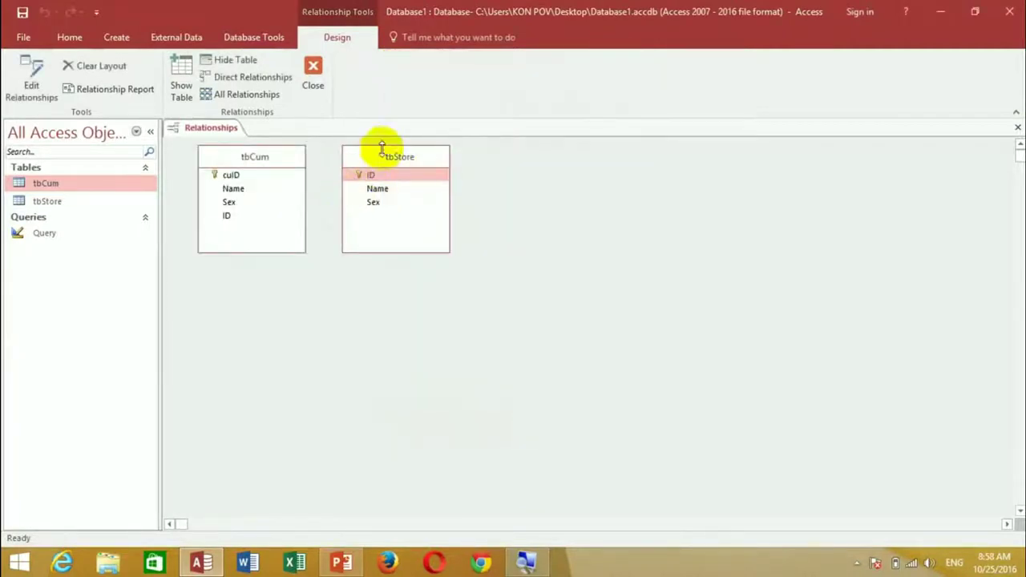
- Try to relate tbStore's ID to tbCum's ID with referential integrity, cascade update and cascade delete, then cancel the relationship
left_click_drag(388, 173, 228, 220)
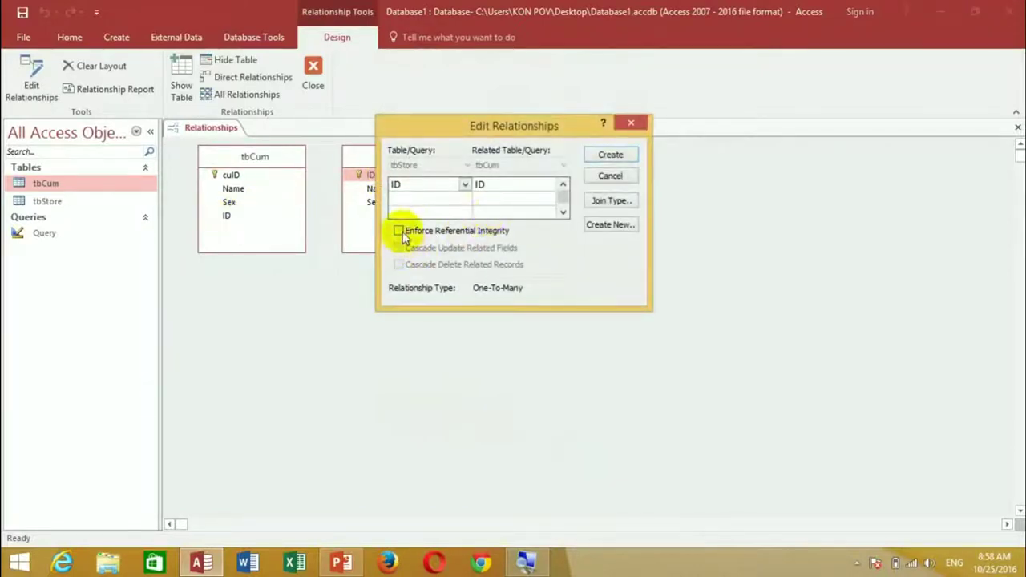
left_click(398, 231)
left_click(398, 248)
left_click(399, 265)
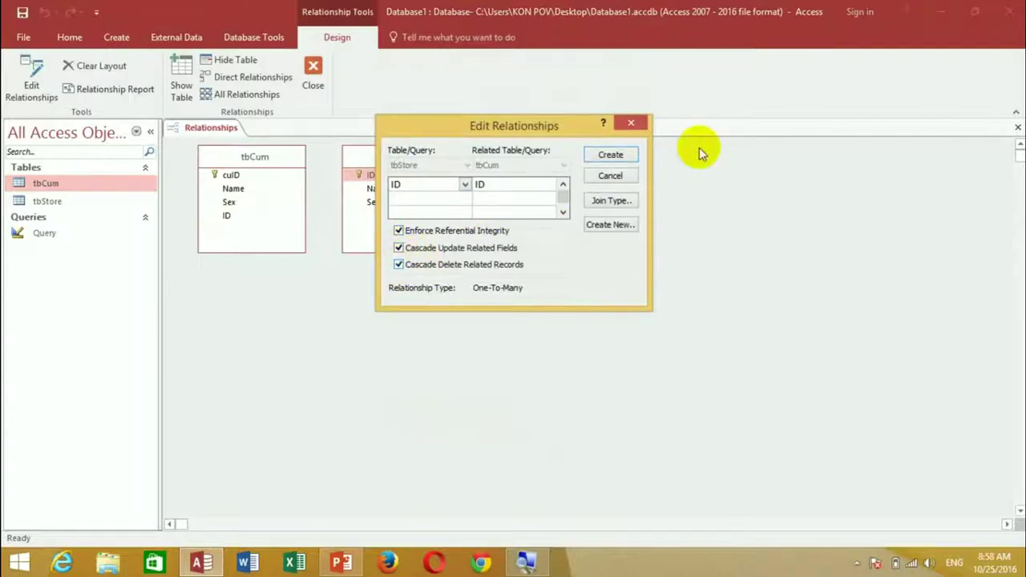
left_click(611, 155)
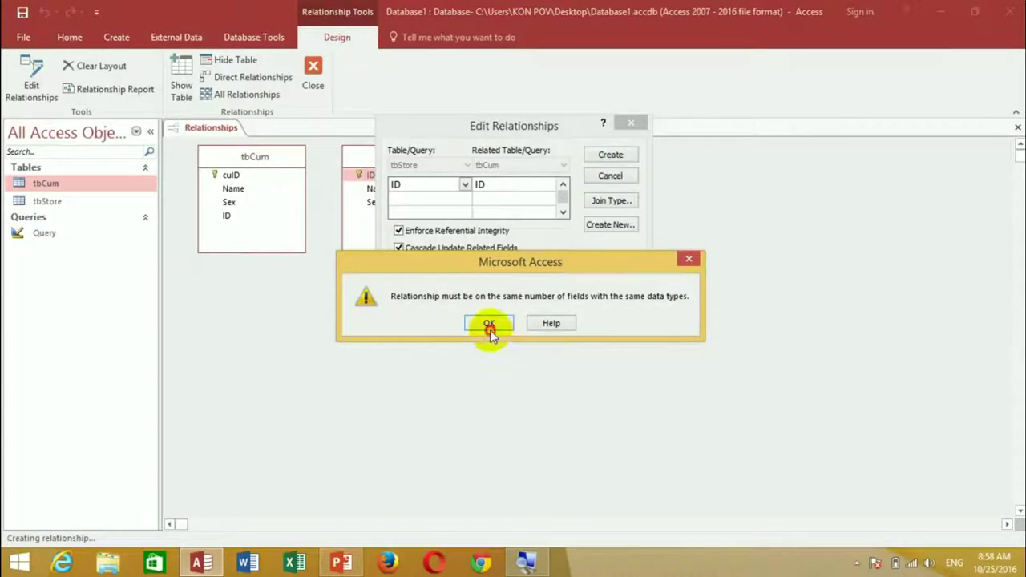
left_click(489, 324)
left_click(630, 123)
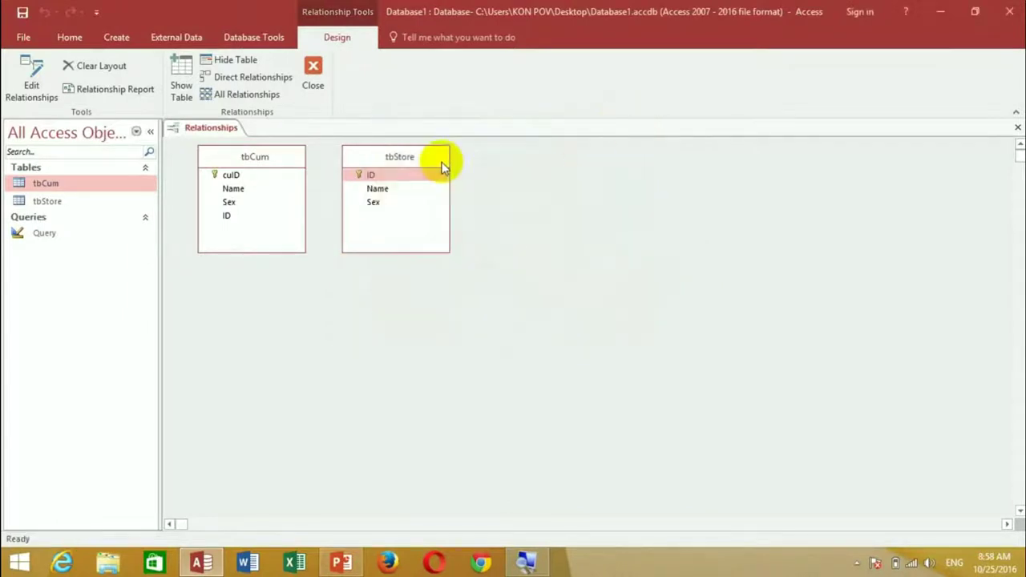
- Move tbCum and tbStore lower and further apart in the Relationships layout
left_click_drag(291, 161, 308, 212)
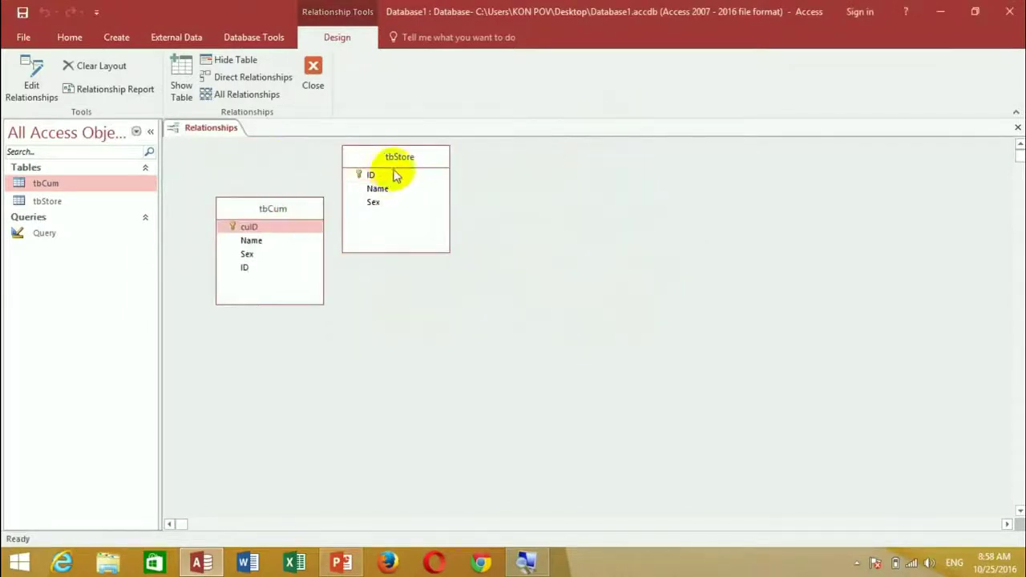
left_click_drag(396, 161, 465, 216)
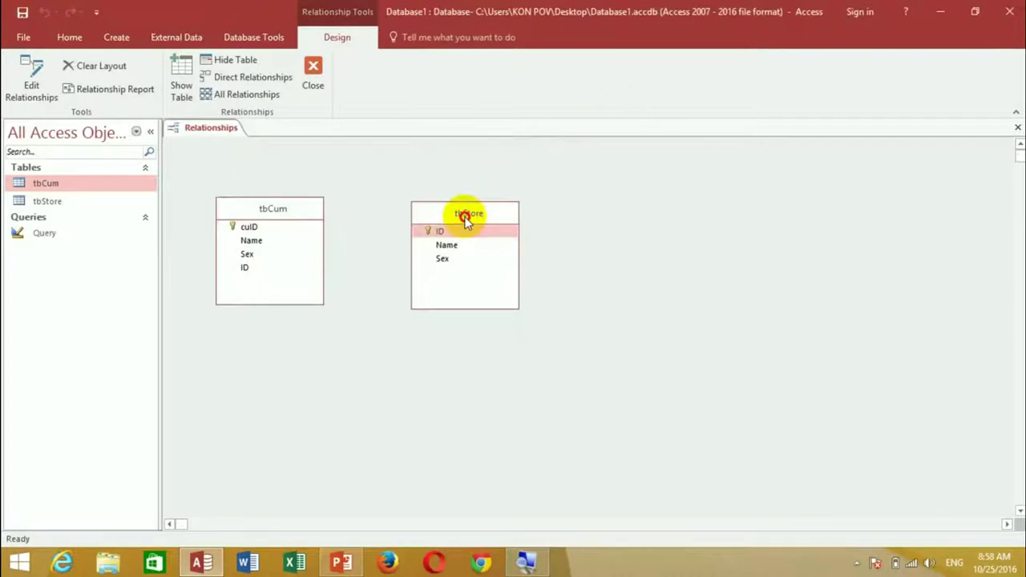
left_click(277, 255)
left_click(449, 235)
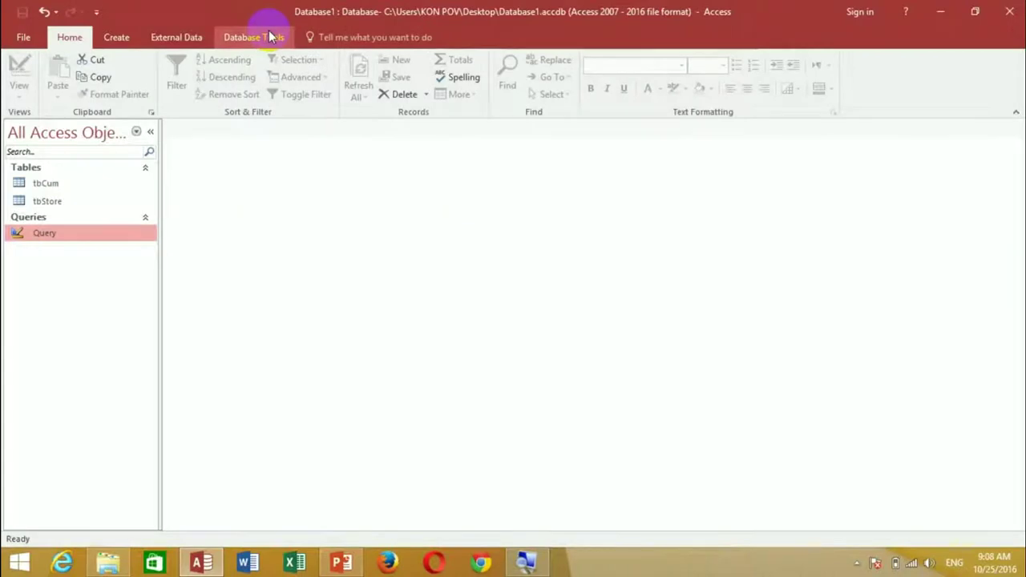
- Reopen the Relationships window and move tbCum further away from tbStore
left_click(267, 37)
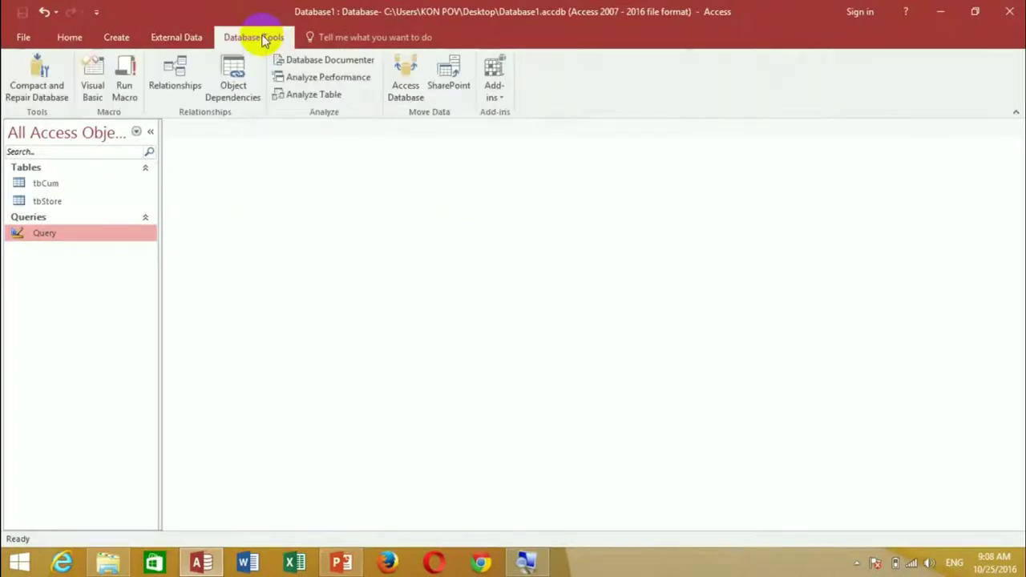
left_click(175, 74)
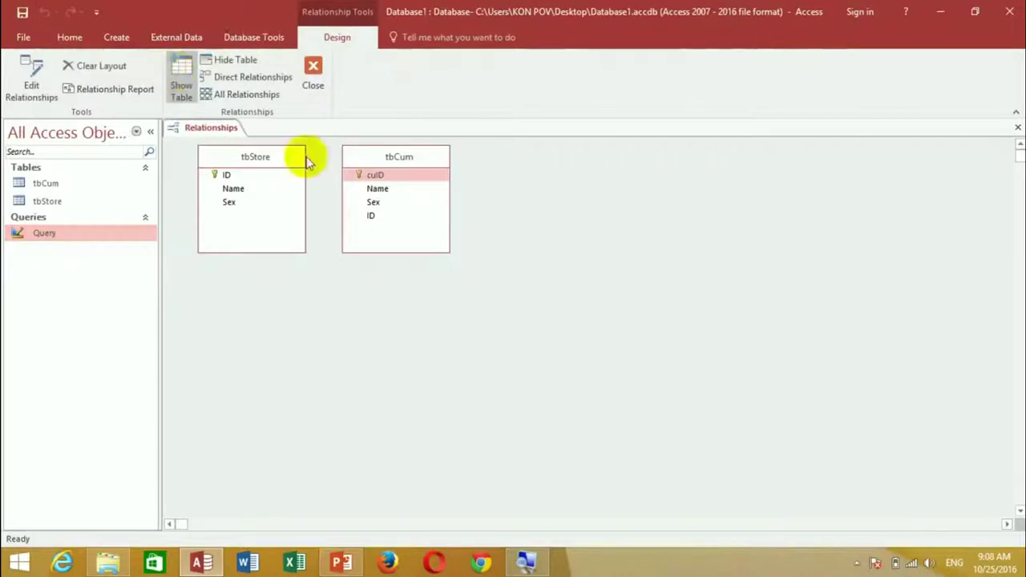
left_click_drag(374, 160, 434, 182)
- Relate tbStore's ID to tbCum's ID, first trying referential integrity with both cascade options, then creating it with enforcement turned off
left_click_drag(282, 158, 438, 243)
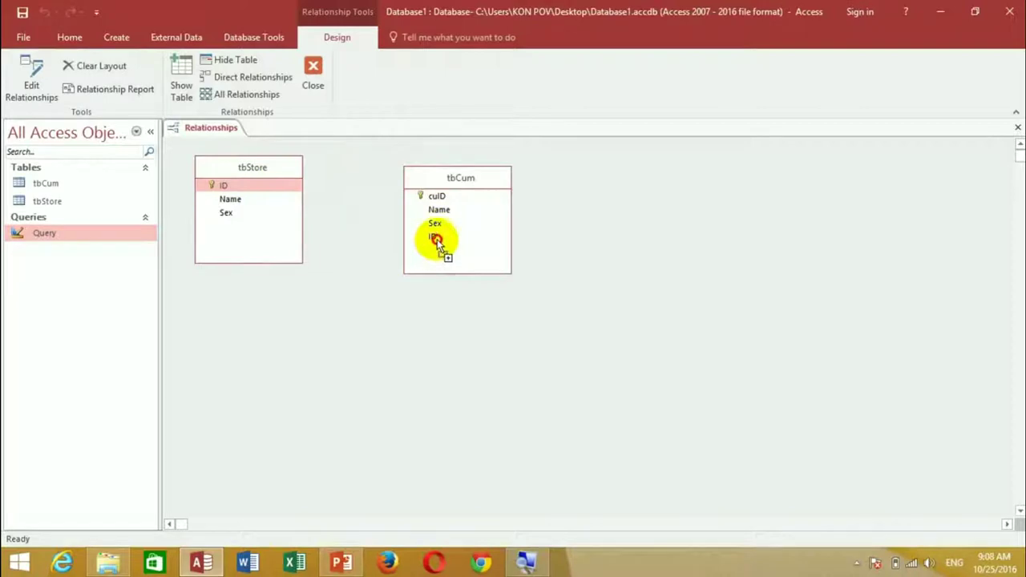
left_click_drag(438, 243, 438, 243)
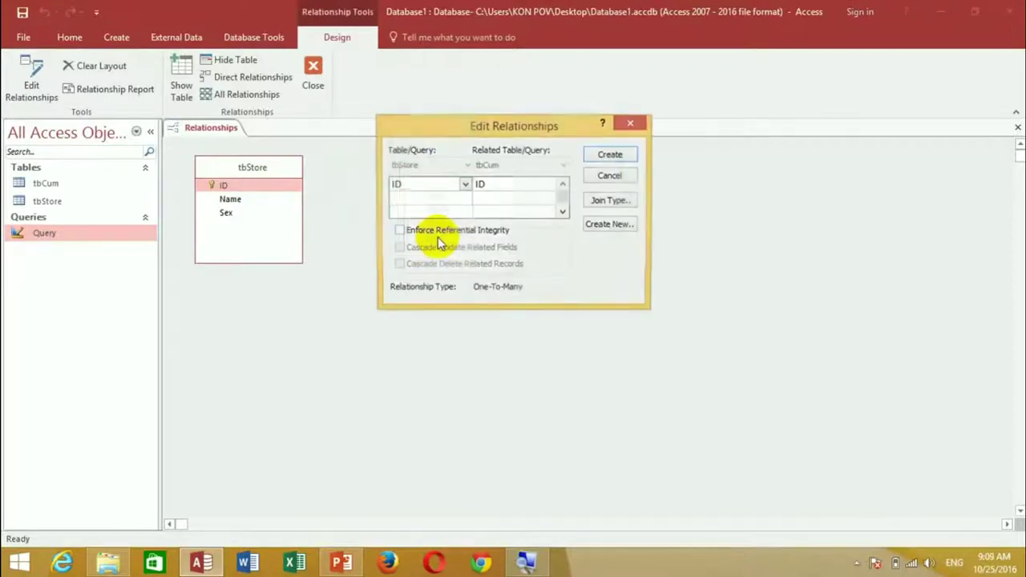
left_click(399, 230)
left_click(412, 248)
left_click(409, 264)
left_click(607, 156)
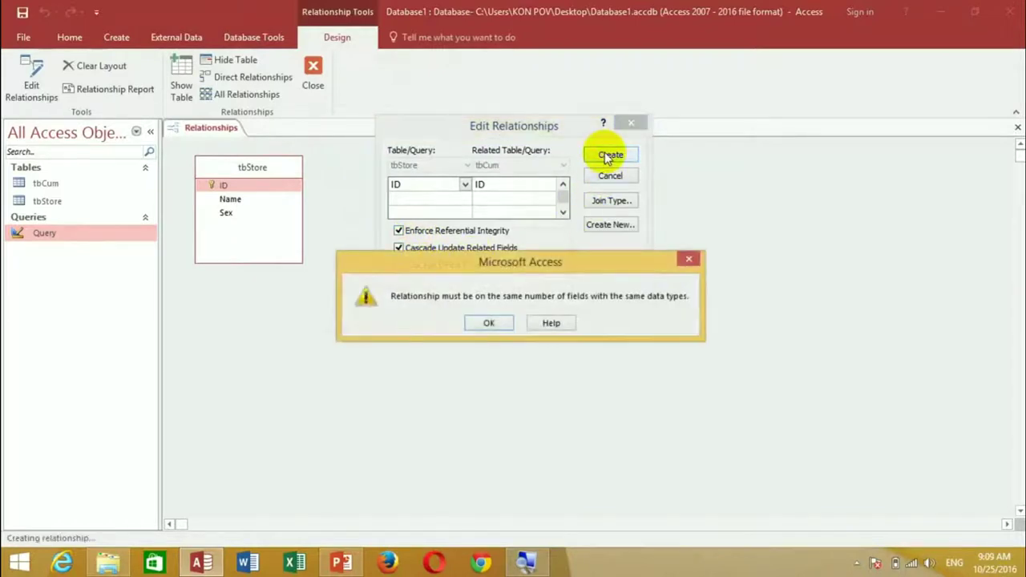
left_click(485, 321)
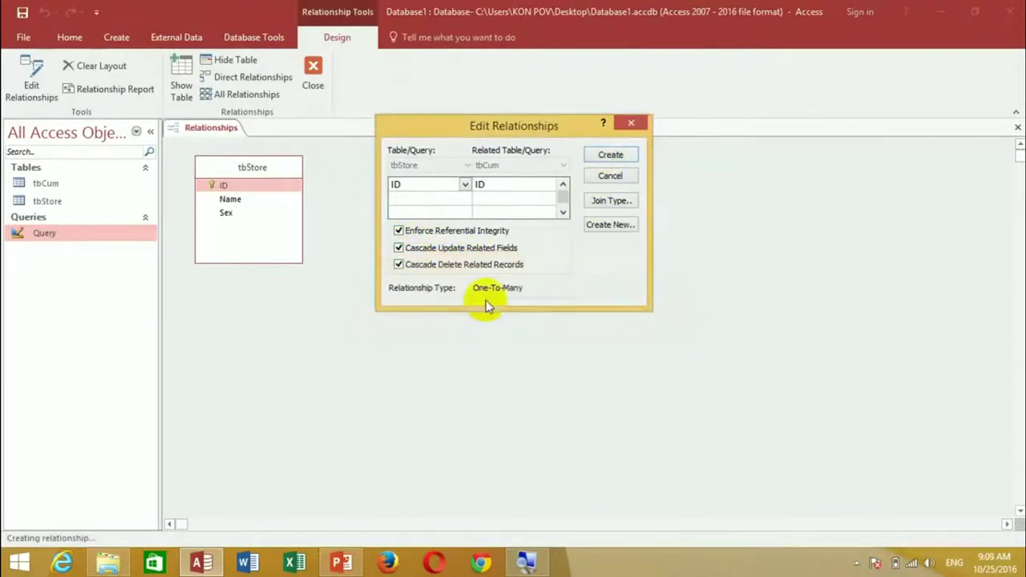
left_click(398, 230)
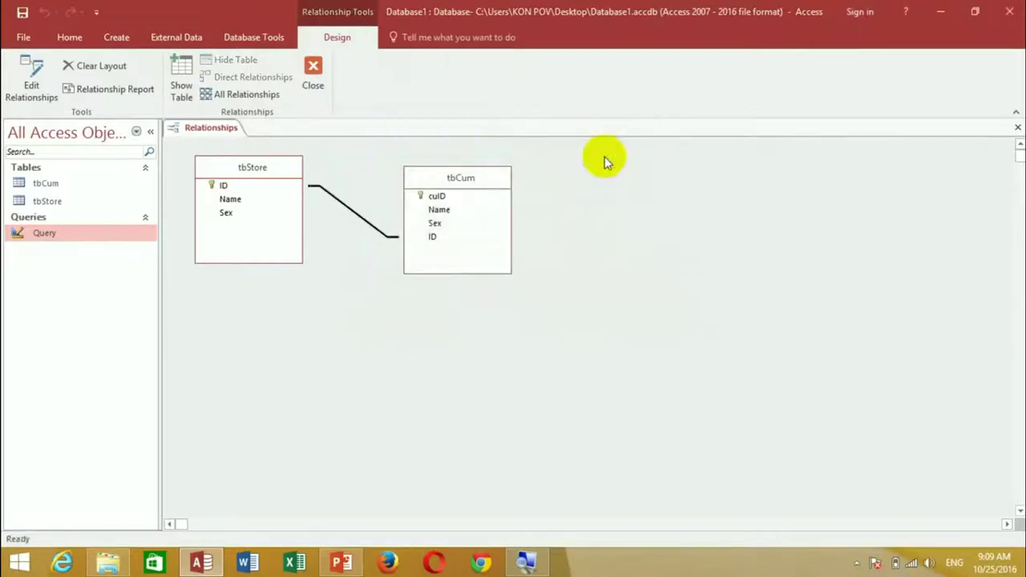
- Move tbCum slightly lower beside tbStore and close the Relationships window, saving its layout
left_click_drag(465, 178, 534, 253)
mouse_move(470, 198)
left_mouse_down()
mouse_move(630, 248)
mouse_move(457, 207)
left_mouse_up()
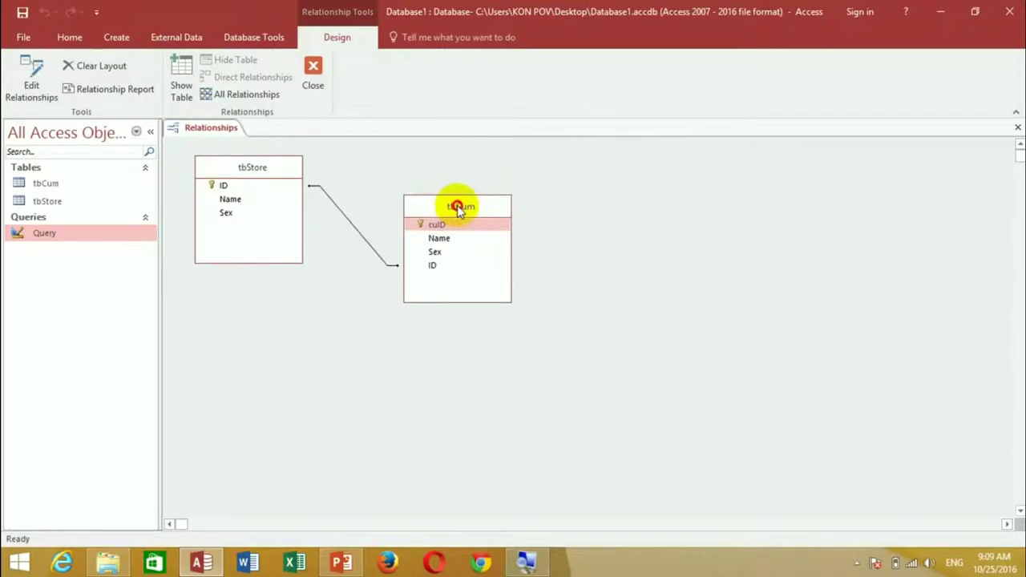
left_click(235, 189)
left_click_drag(235, 188, 434, 275)
left_click(434, 271)
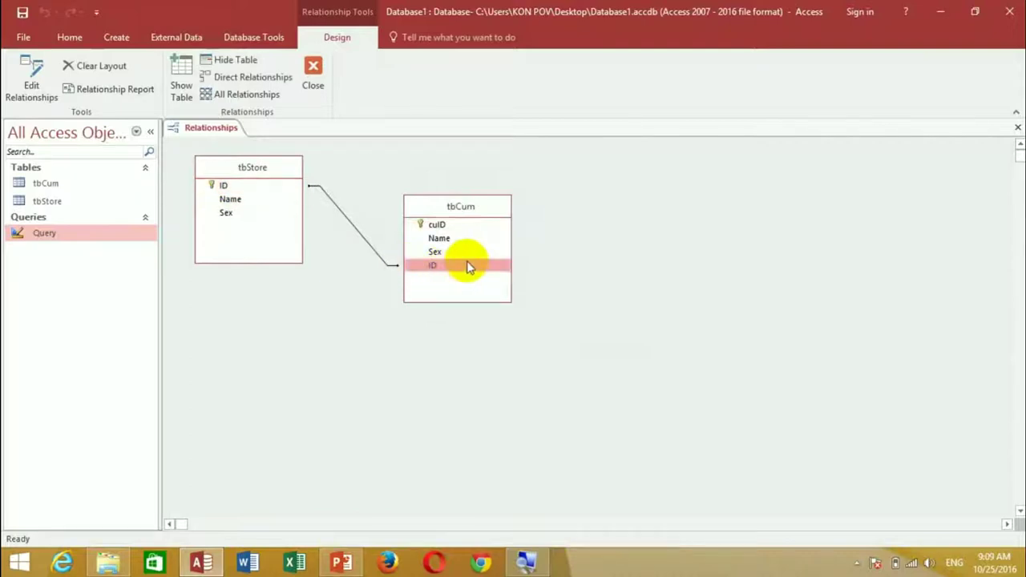
left_click(222, 191)
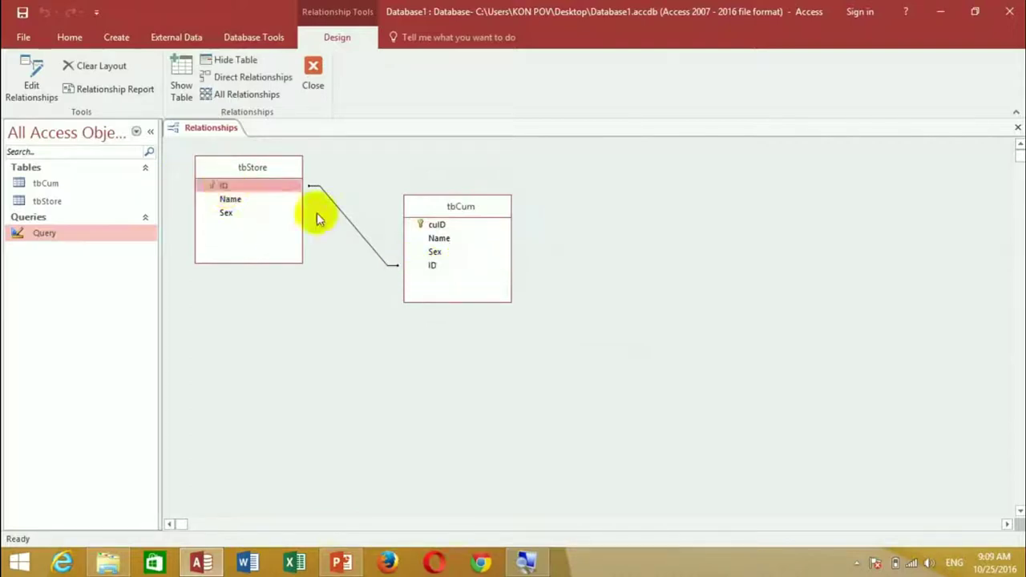
left_click(431, 271)
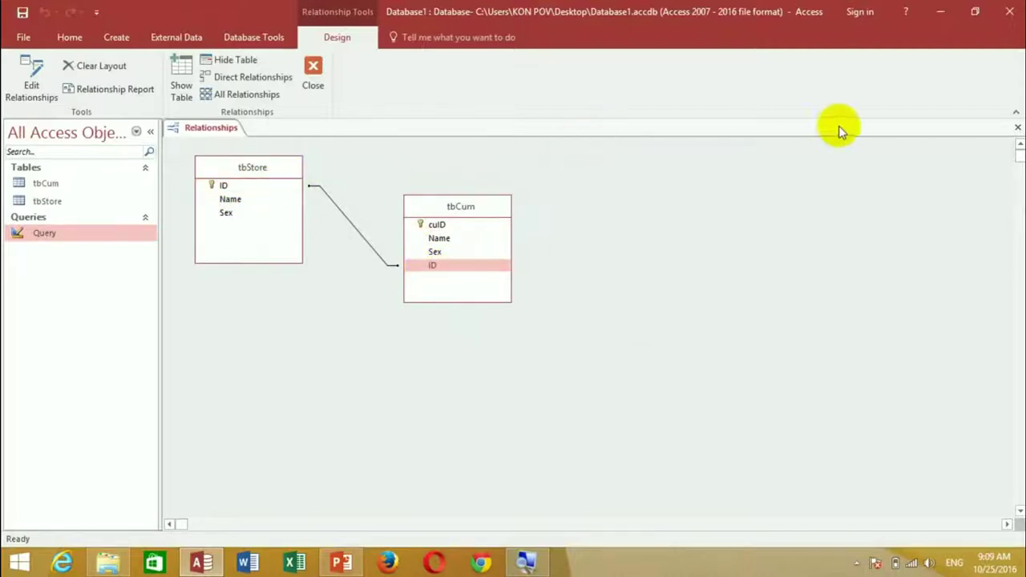
left_click(1016, 127)
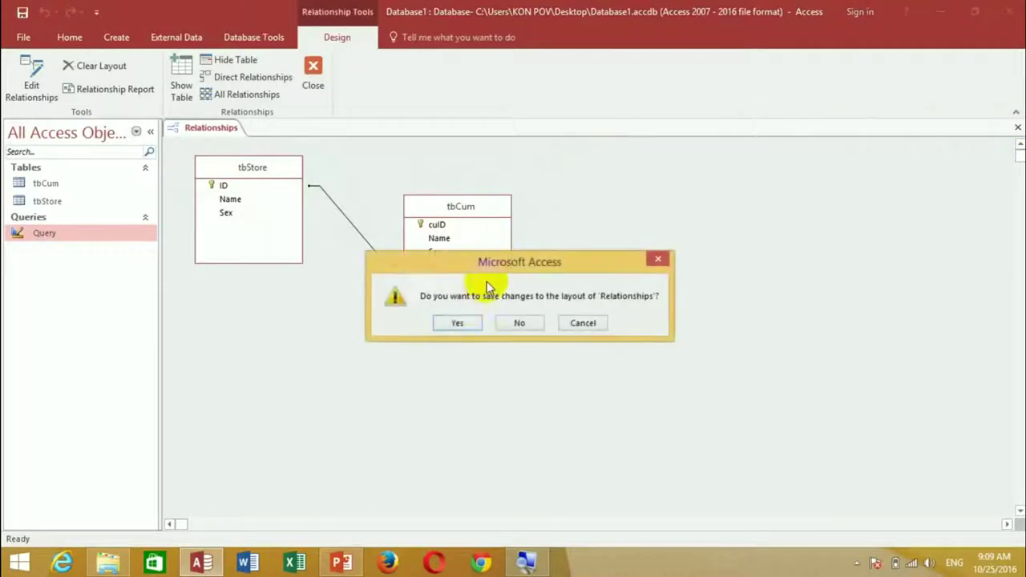
left_click(456, 329)
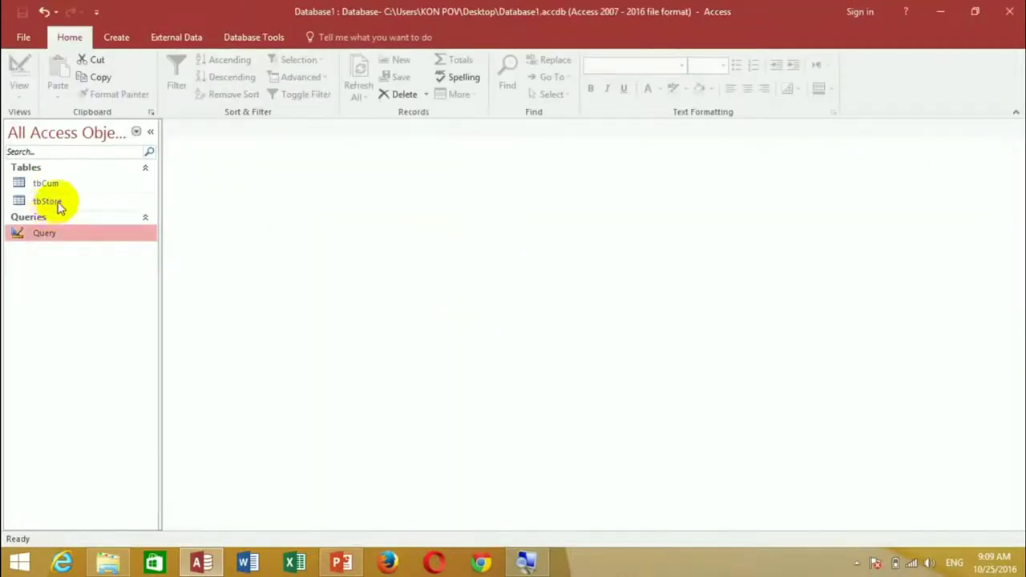
- Open tbStore in Datasheet View and add a record with a person's name and Sex F
double_click(68, 202)
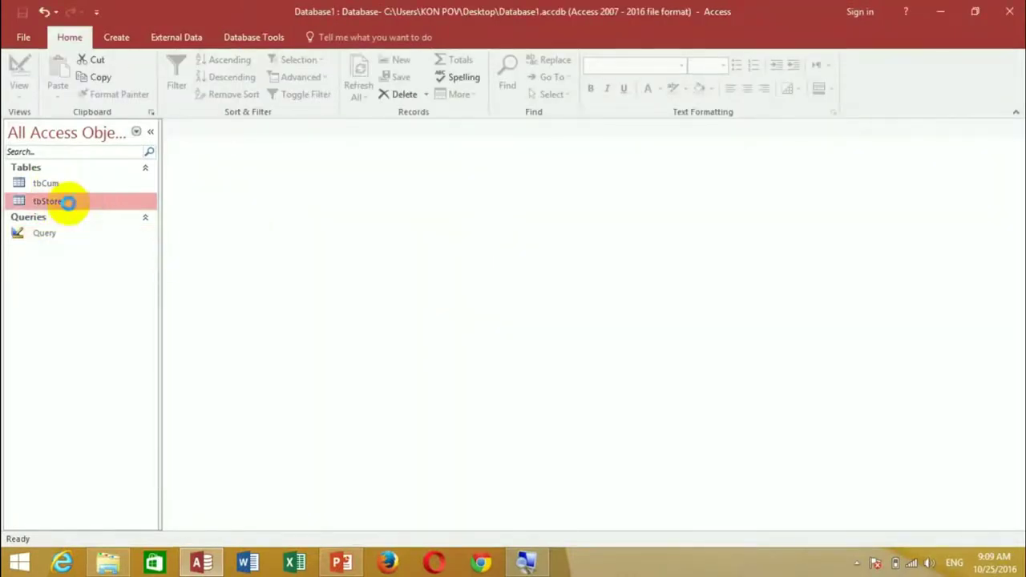
left_click(269, 169)
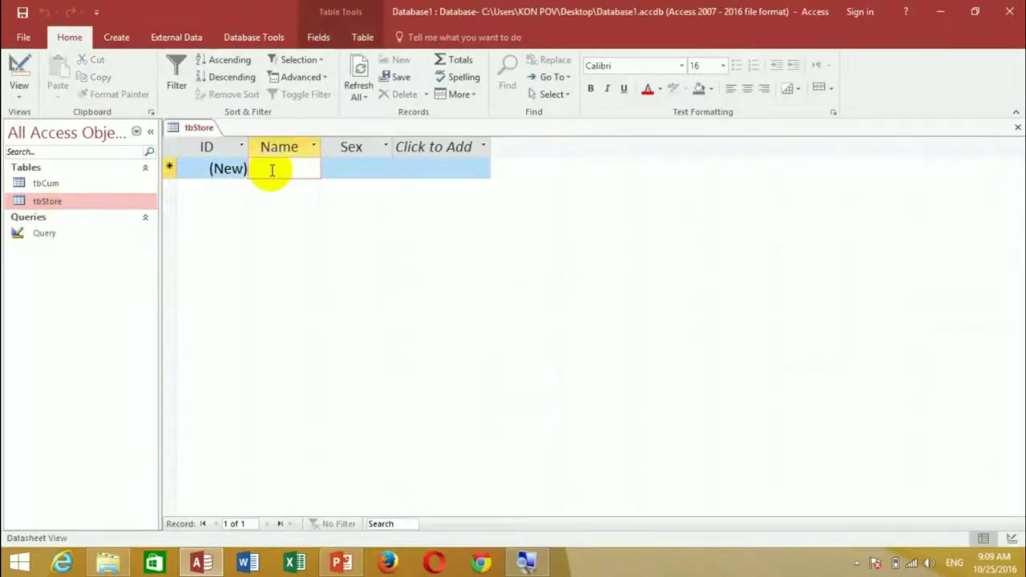
type("da")
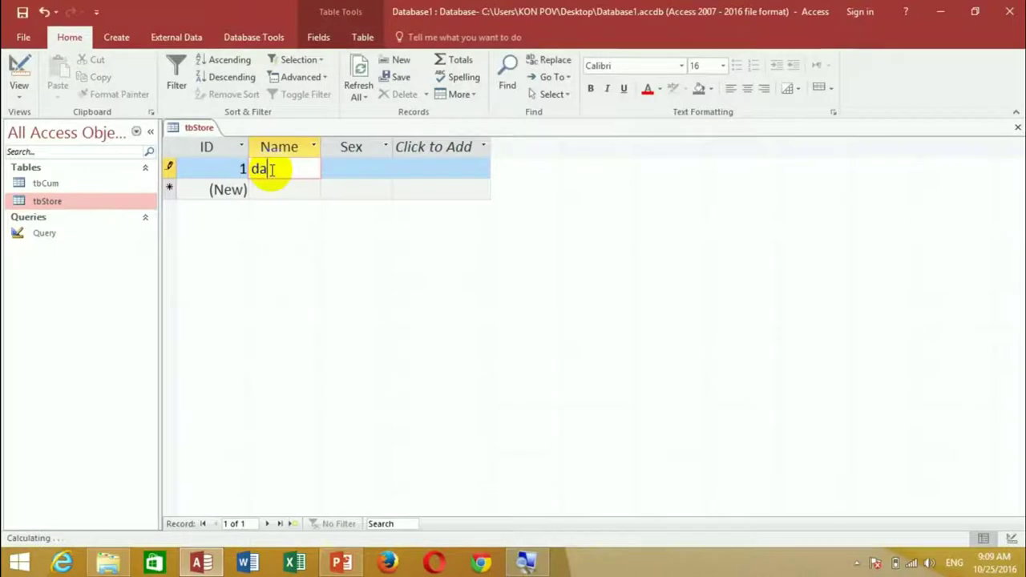
type("ra")
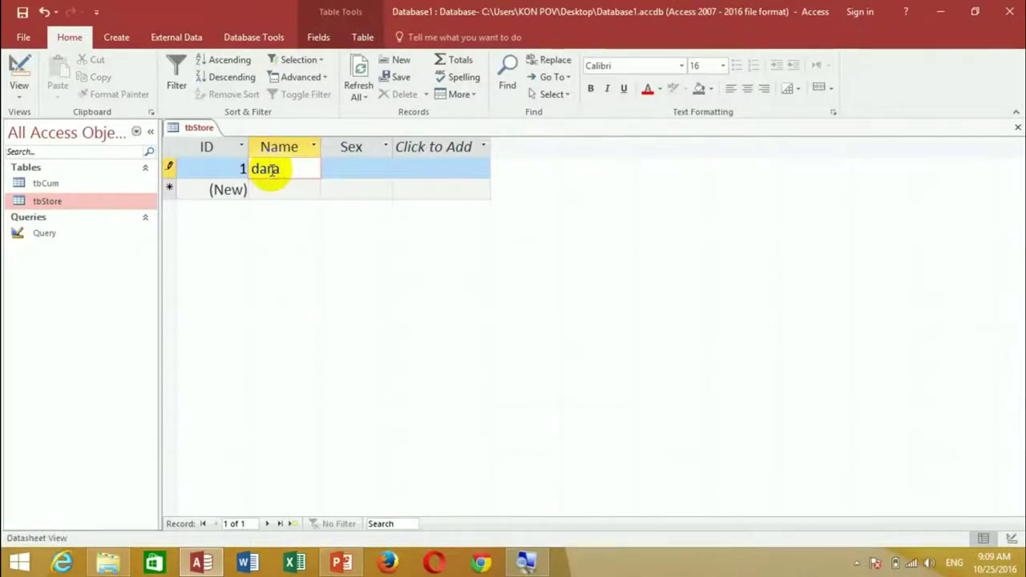
key("Tab")
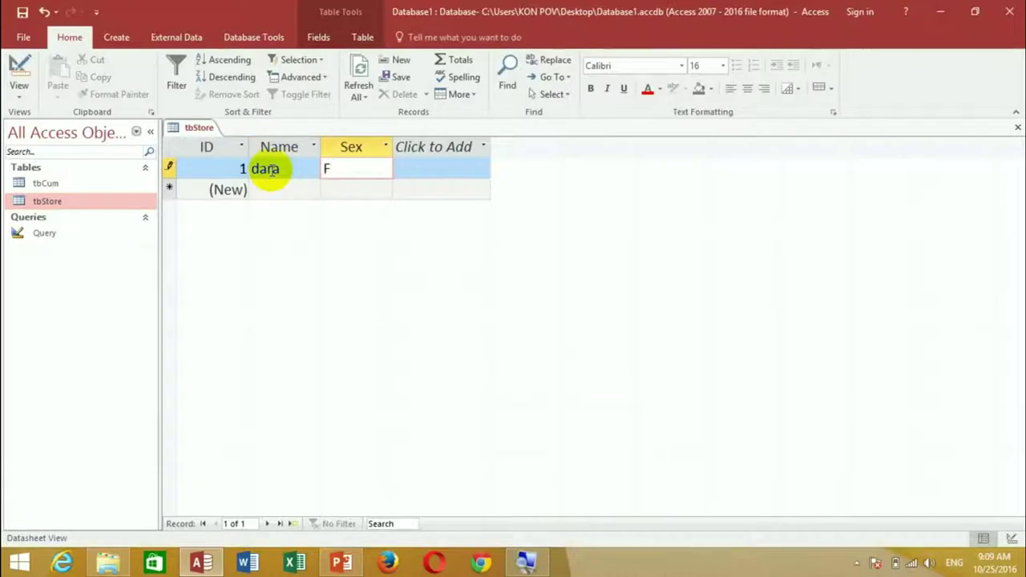
key("Tab")
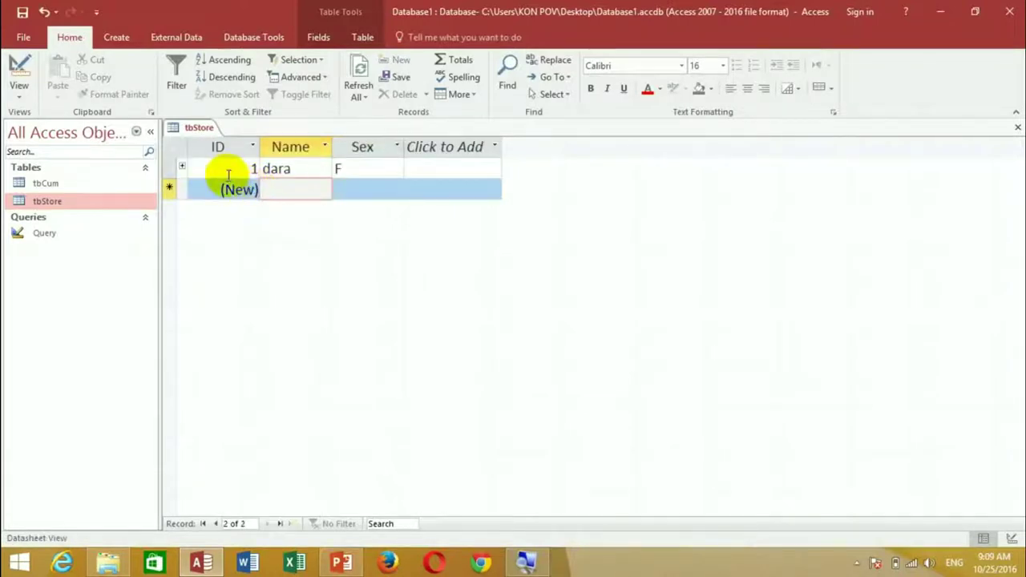
- Expand the first tbStore record and add a linked tbCum record with a person's name and Sex M
left_click(183, 168)
left_click(311, 209)
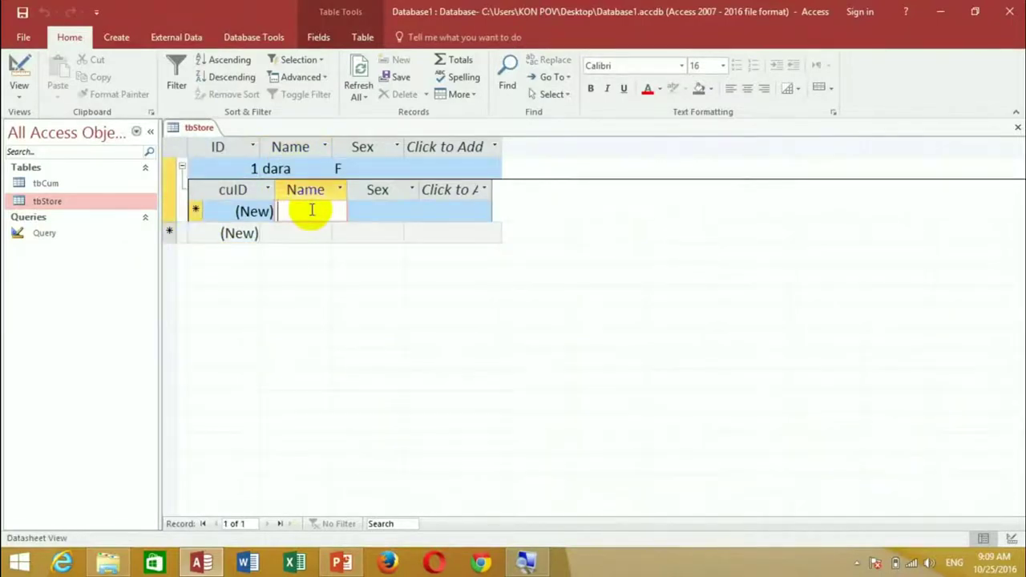
type("hon")
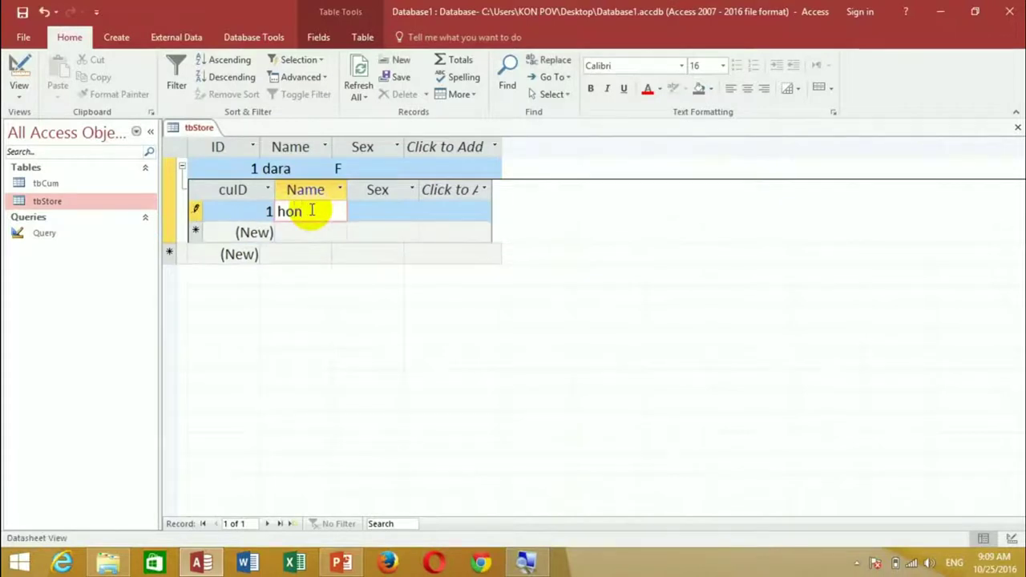
key("Tab")
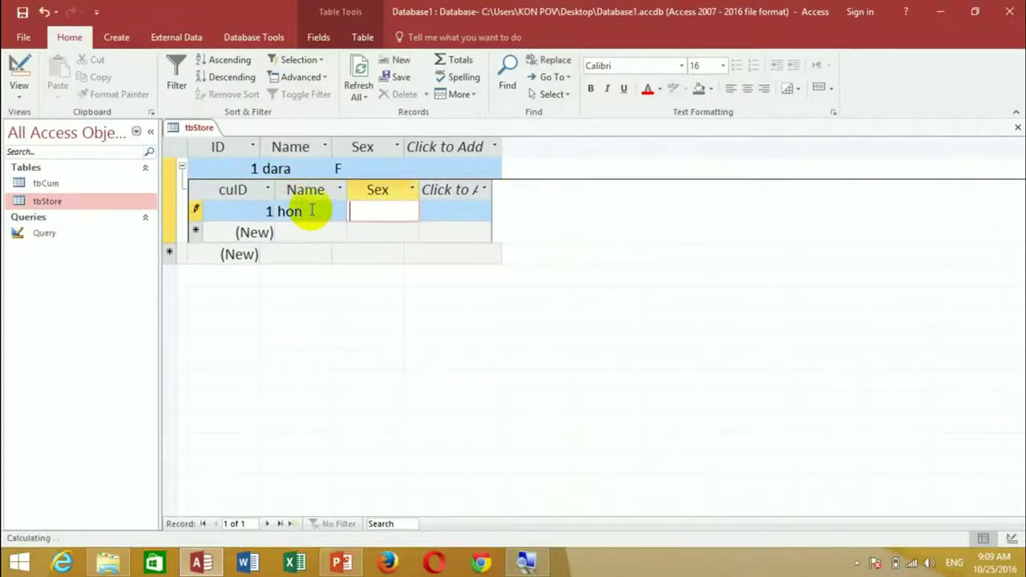
type("M")
key("Tab")
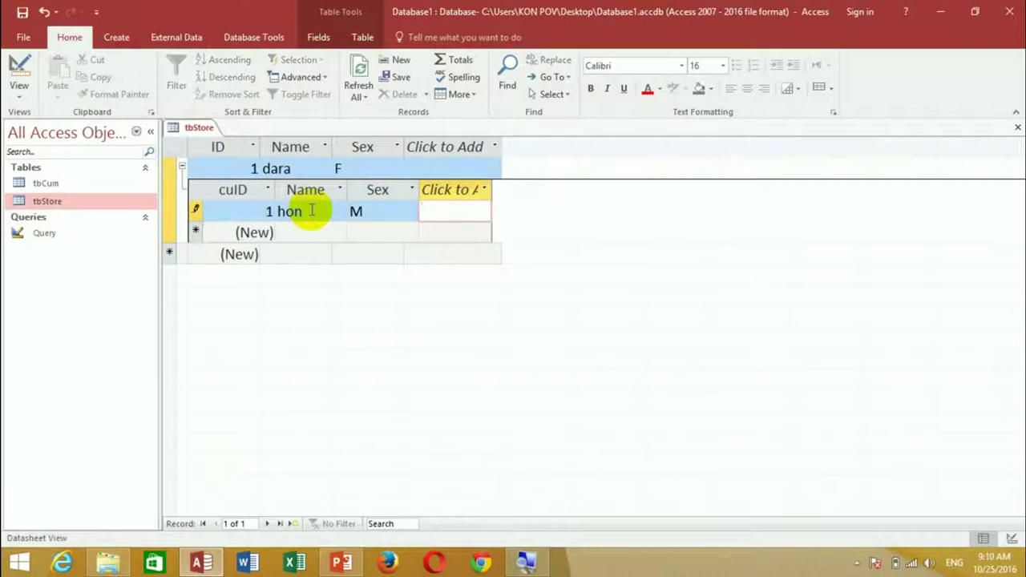
key("Tab")
key("Tab")
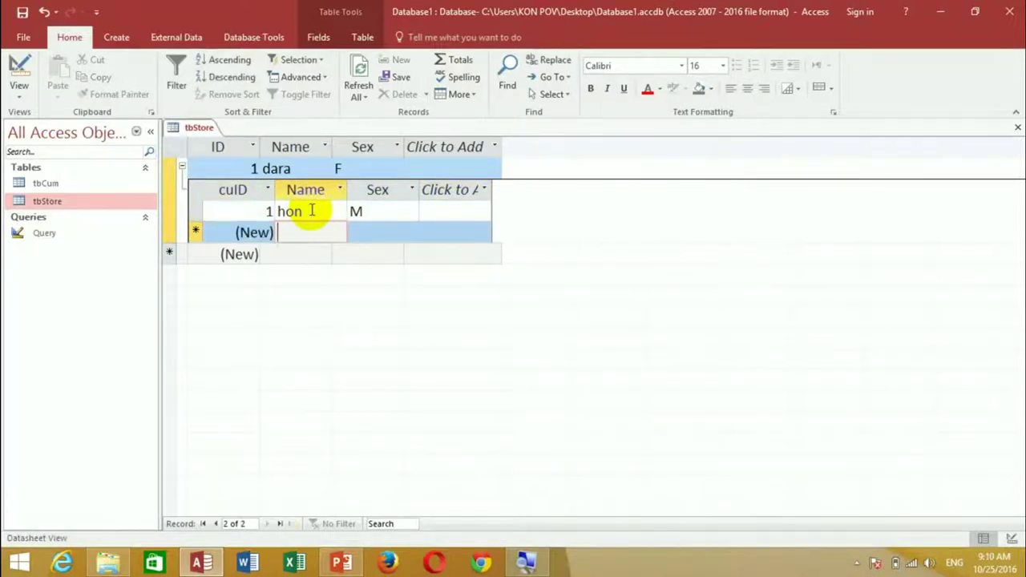
- Add a second linked record with a person's name and Sex F, and collapse the linked list
type("t")
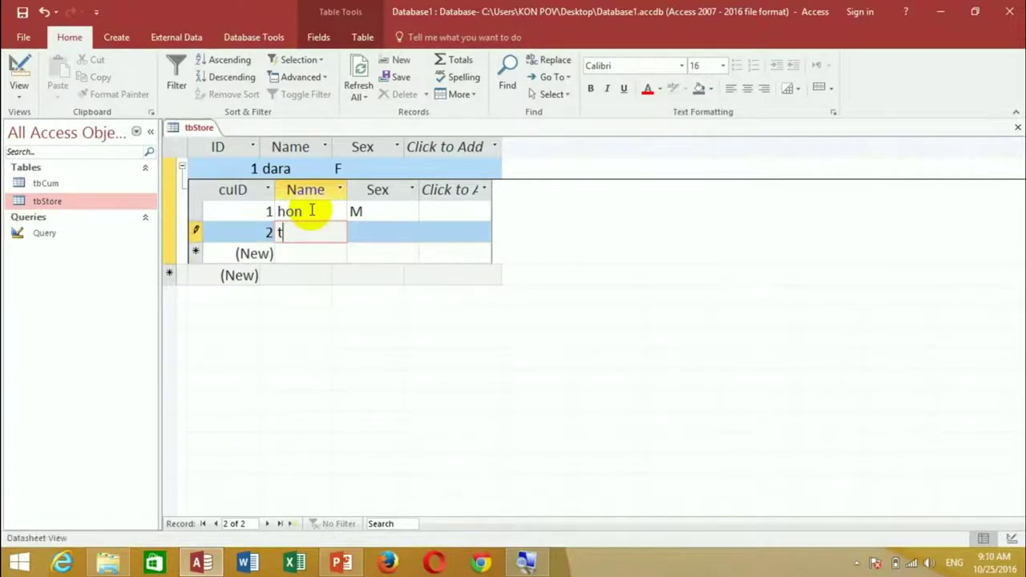
type("ara")
key("Tab")
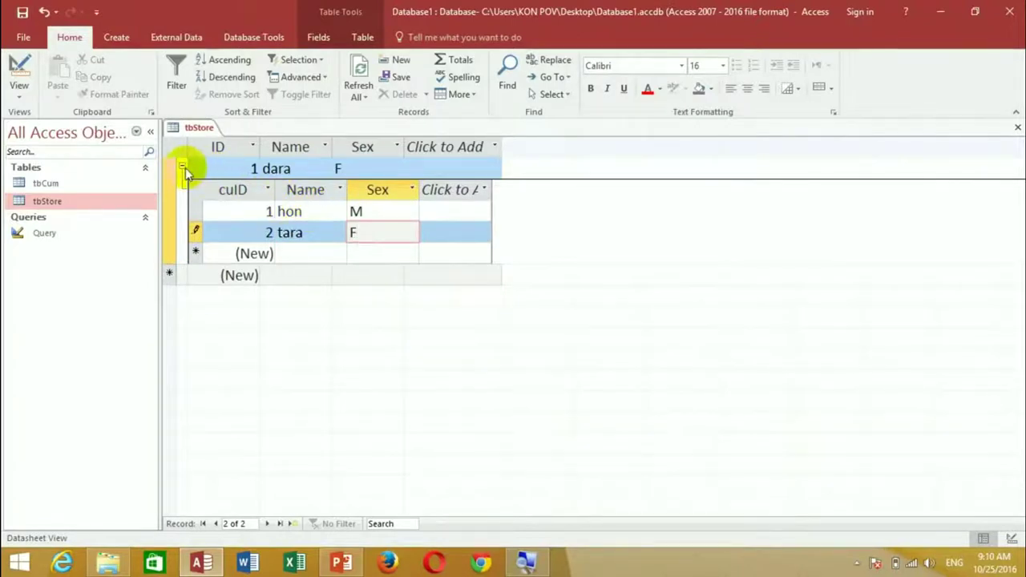
left_click(183, 169)
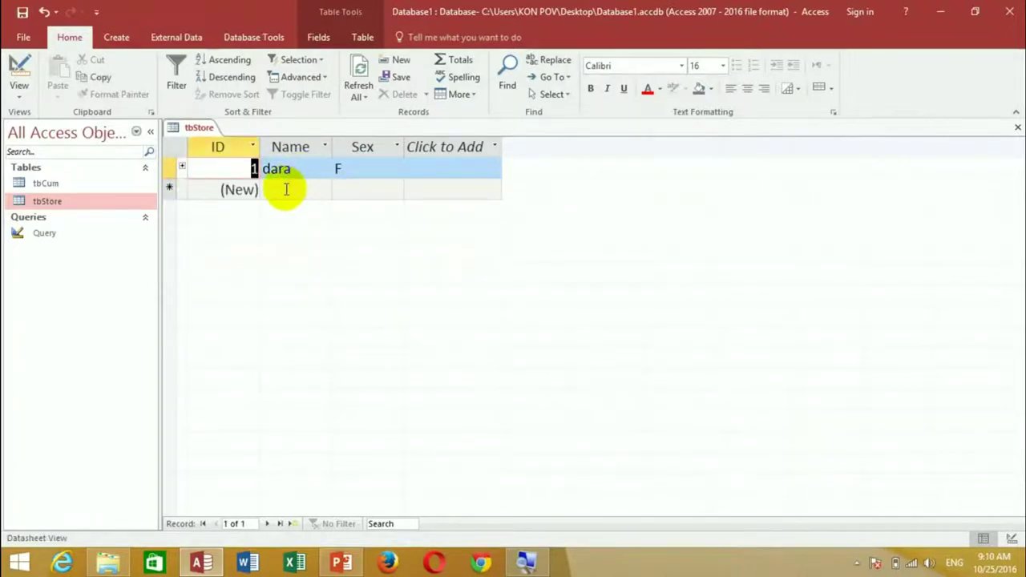
- Add a second record to tbStore with a person's name and Sex M
left_click(286, 189)
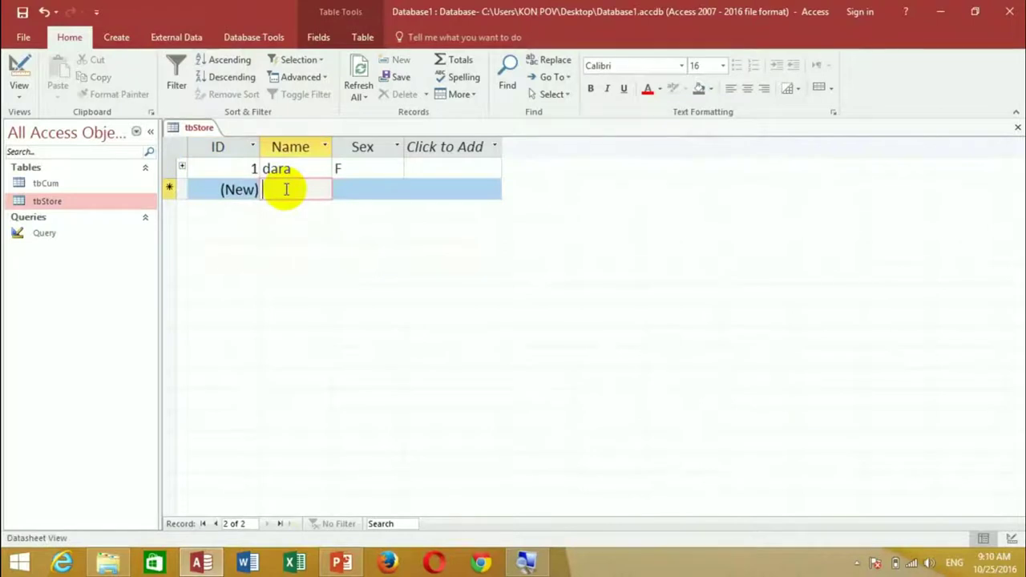
type("Bora")
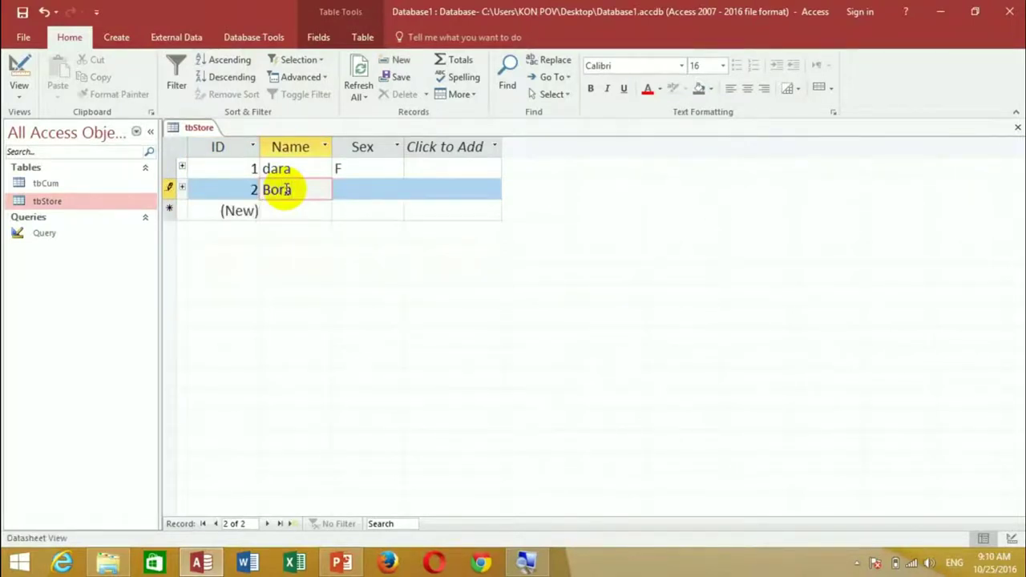
key("Tab")
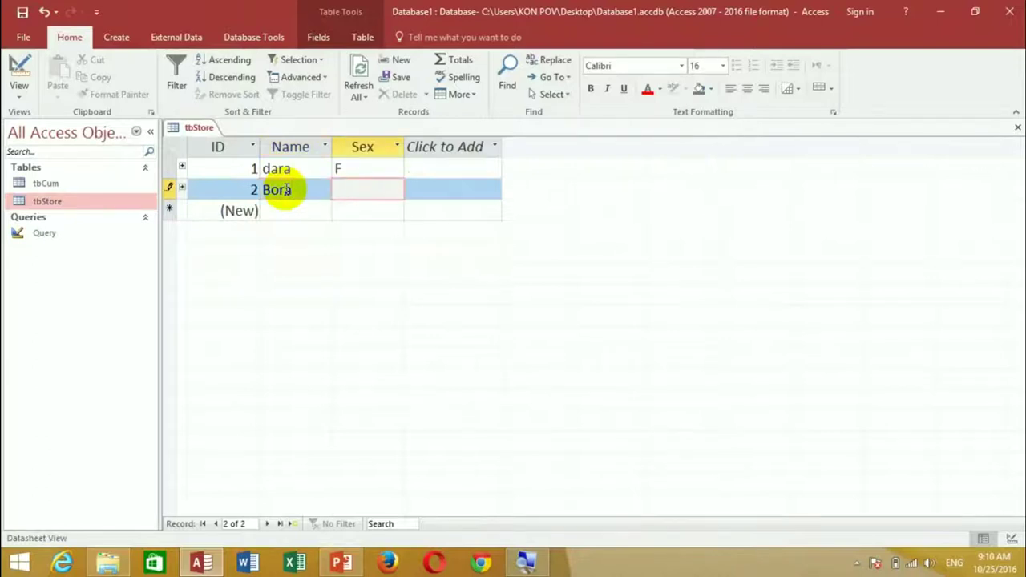
type("M")
left_click(254, 184)
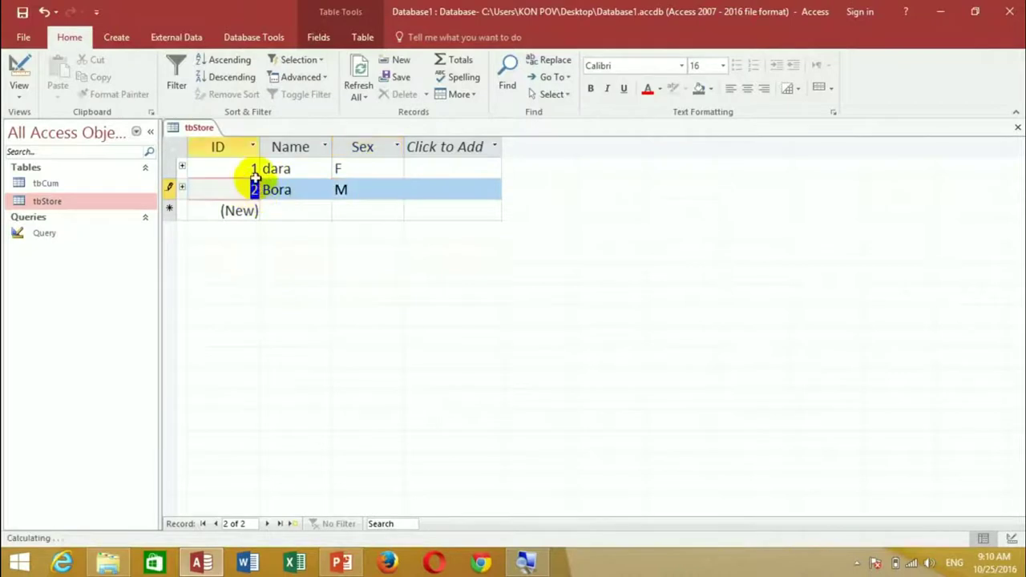
left_click(252, 169)
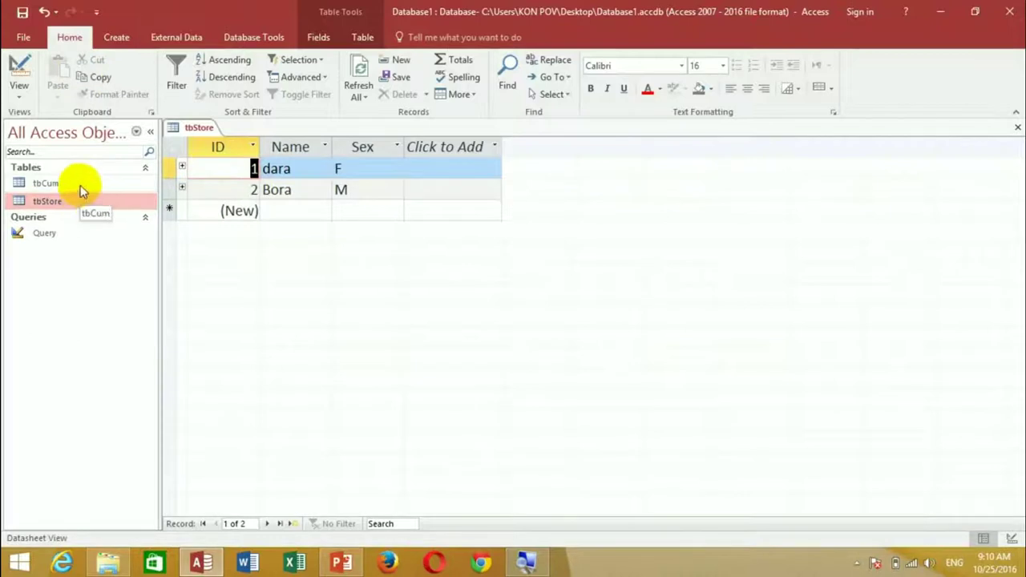
- Open tbCum in Datasheet View and add a record with a person's name, Sex M and ID 2
double_click(80, 185)
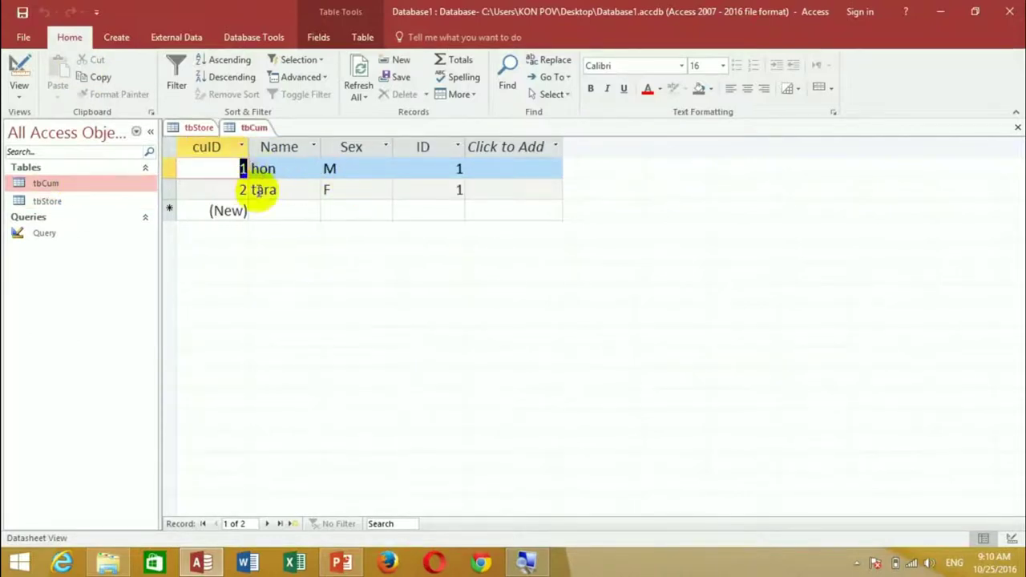
left_click(289, 208)
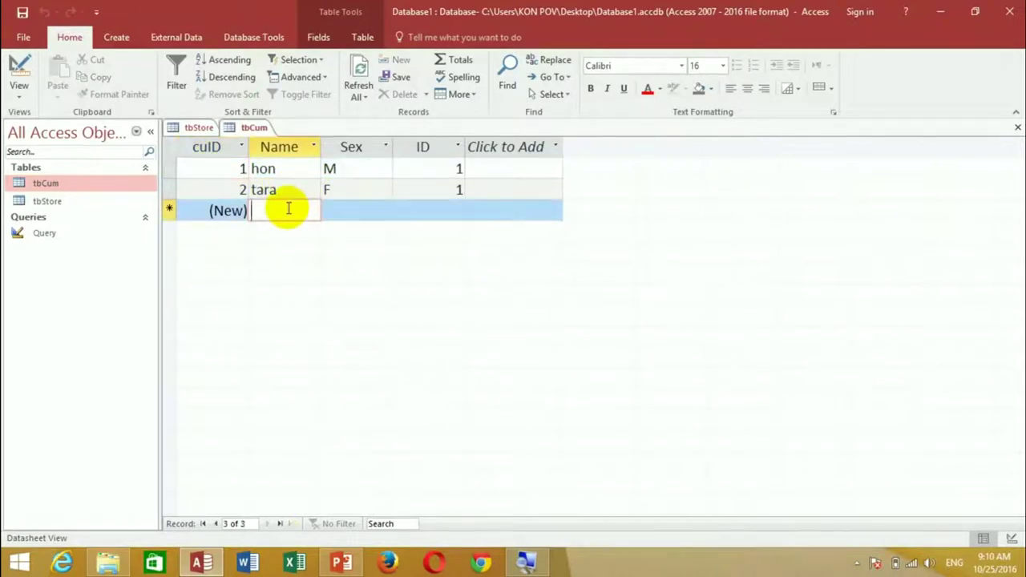
type("tina")
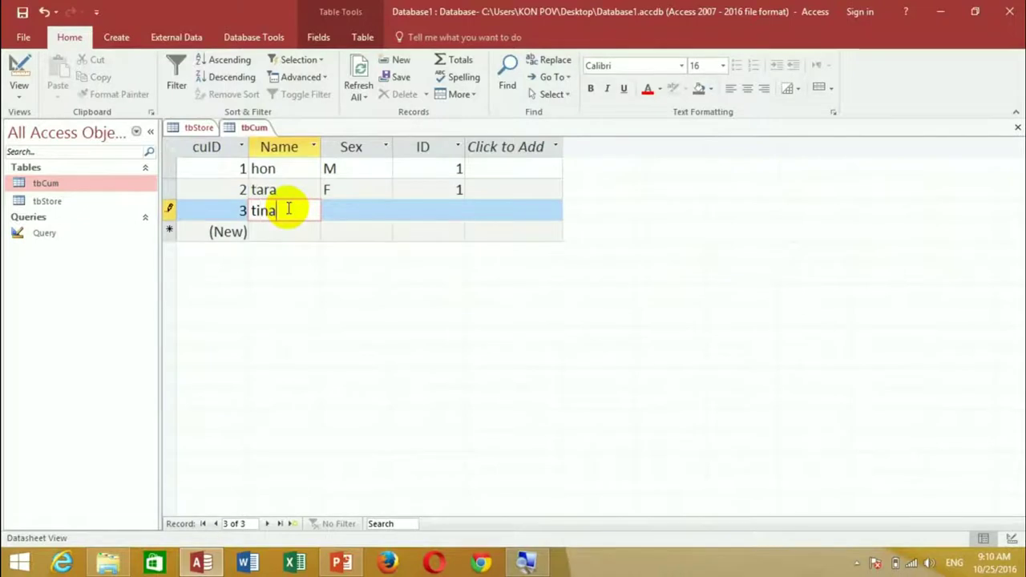
key("Tab")
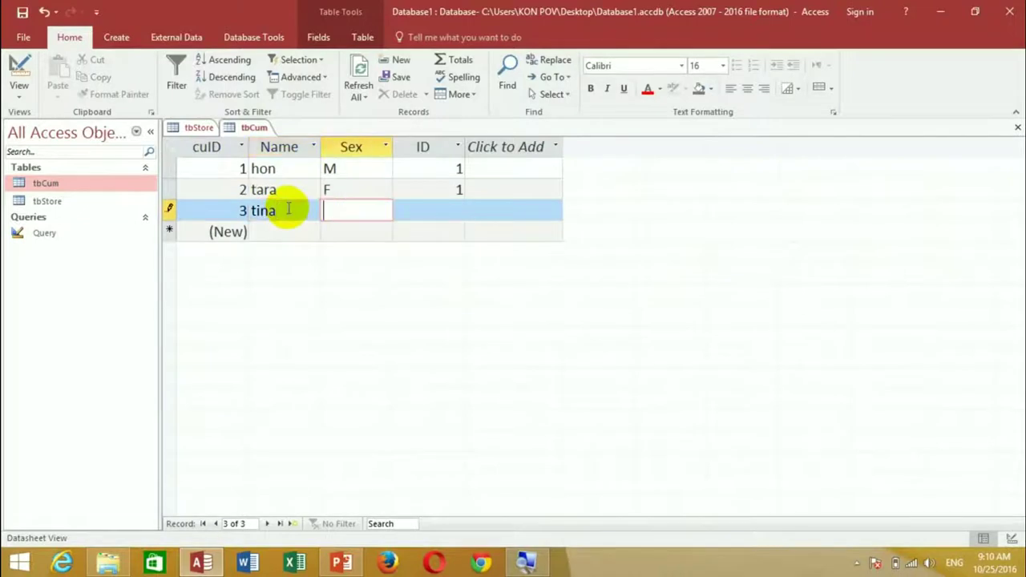
type("M")
key("Tab")
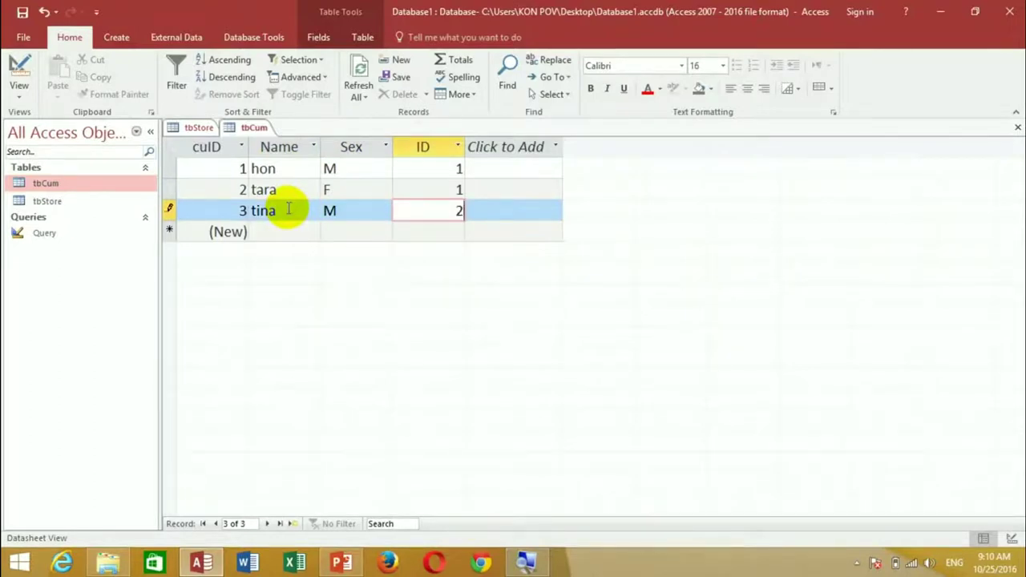
key("Tab")
key("Tab")
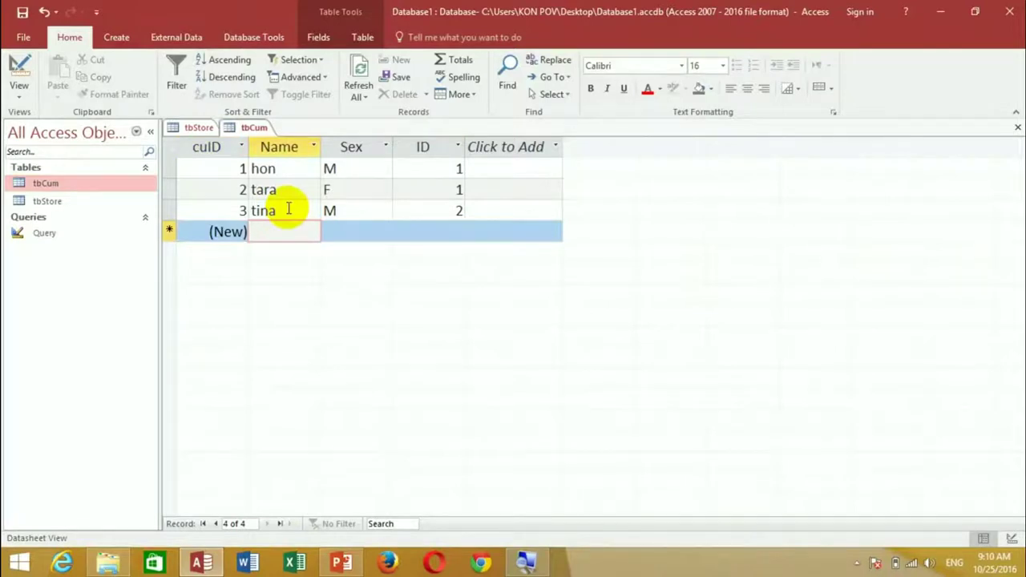
- Add another tbCum record with a person's name, Sex F and ID 1, and save it
type("vana")
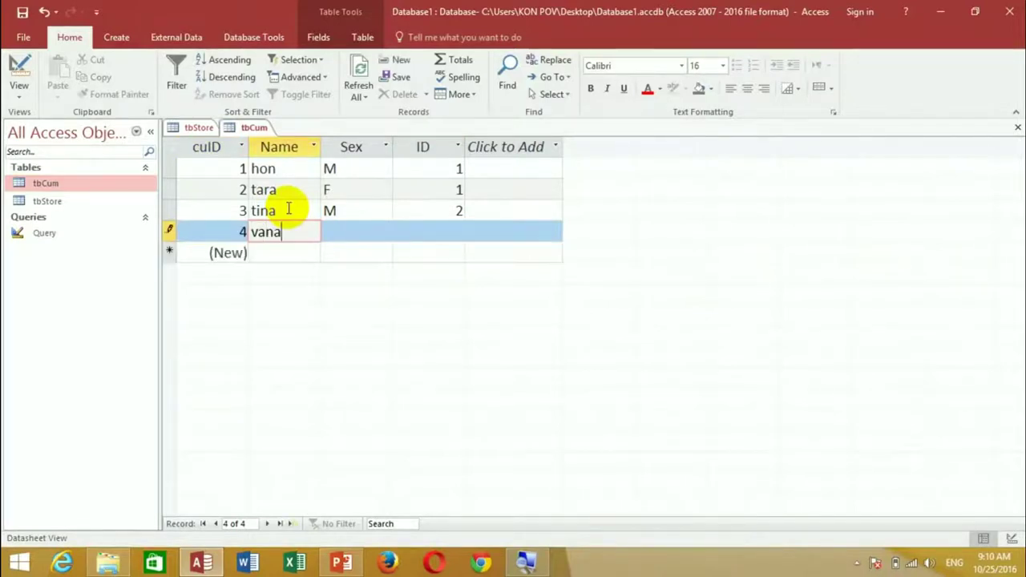
key("Tab")
type("F")
key("Tab")
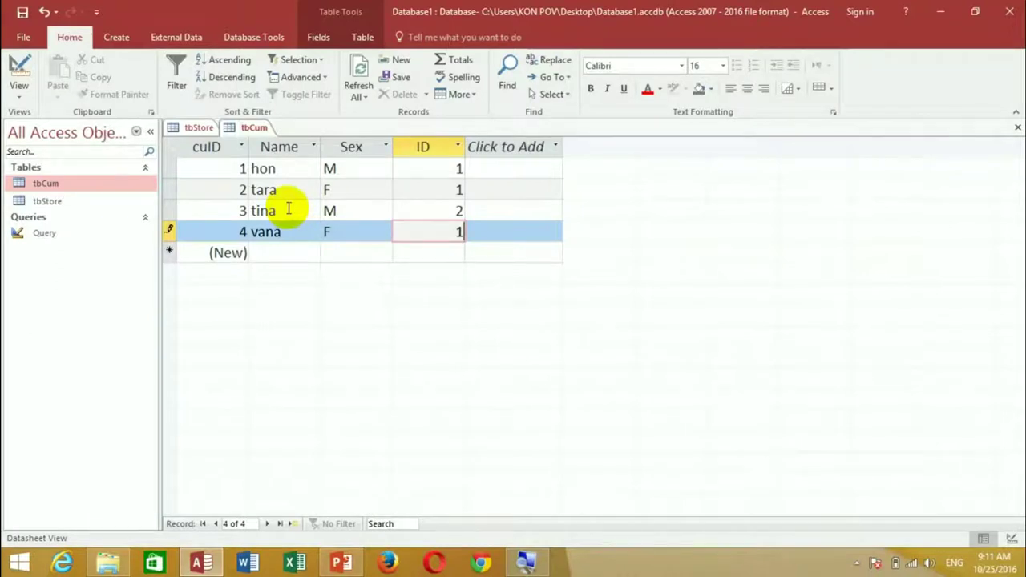
left_click(21, 14)
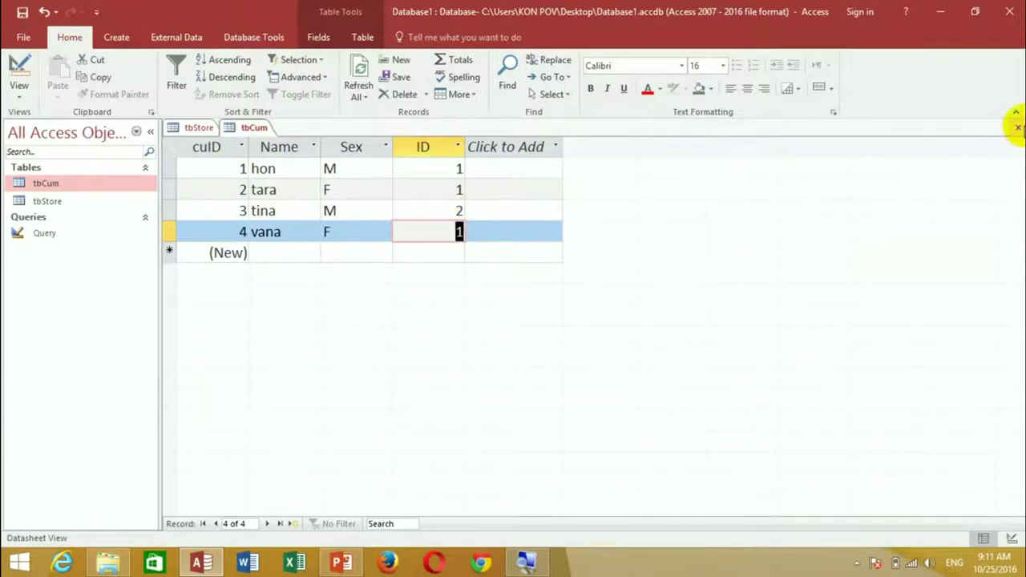
- Close both tables, reopen tbStore to examine the tbCum records linked under each of its records, and close it again
left_click(1018, 126)
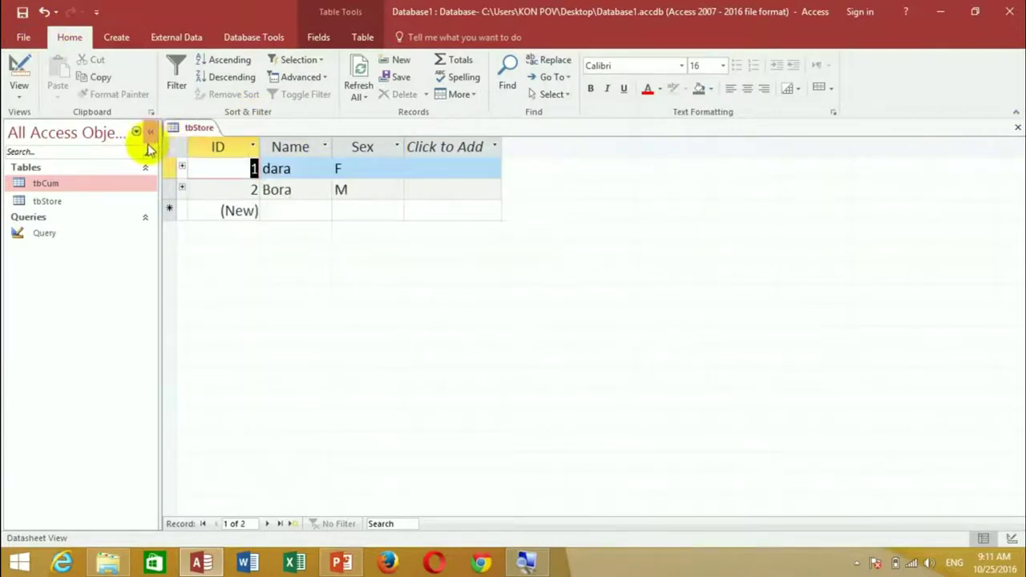
left_click(1018, 127)
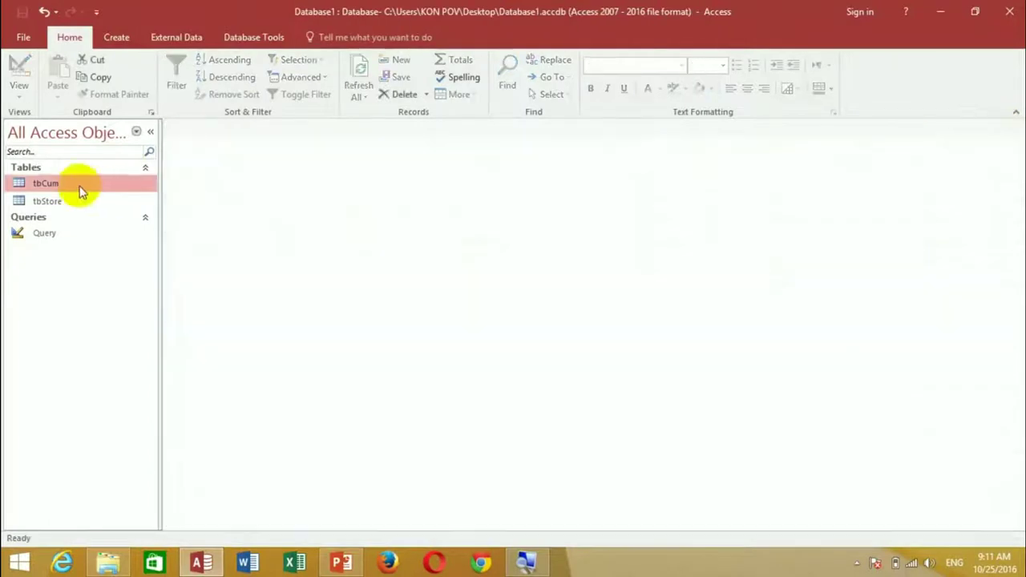
double_click(45, 200)
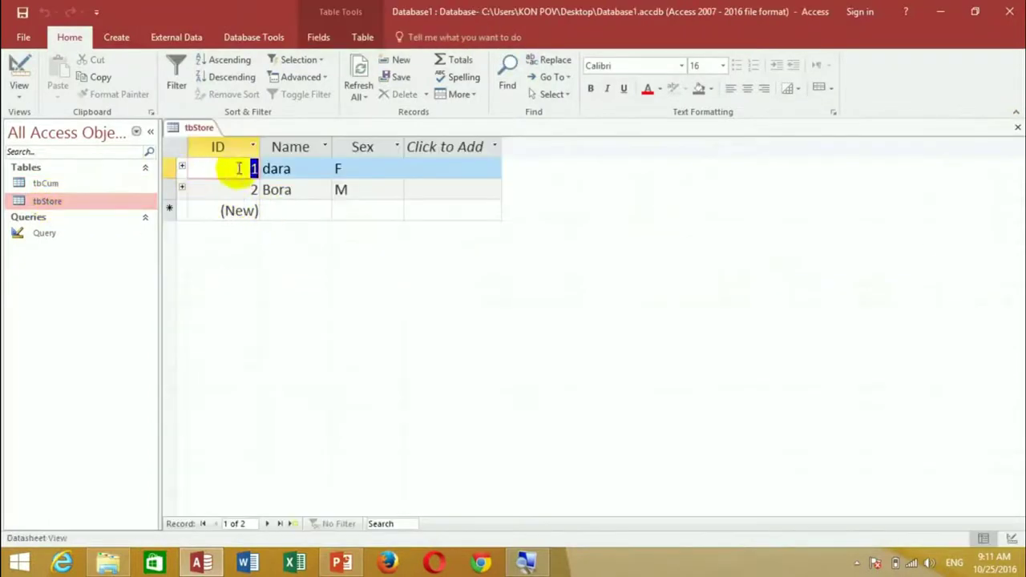
left_click(181, 168)
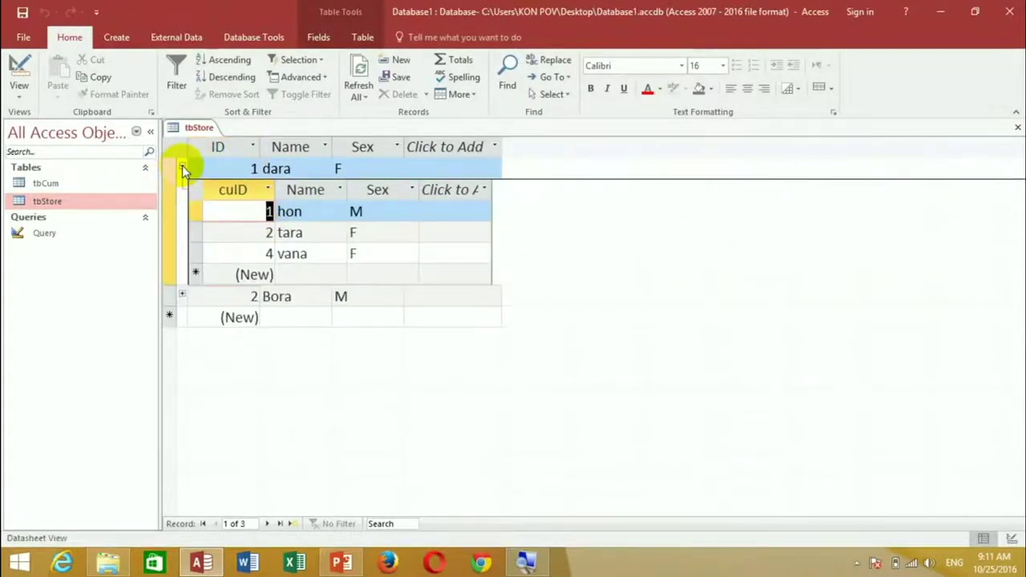
left_click(315, 255)
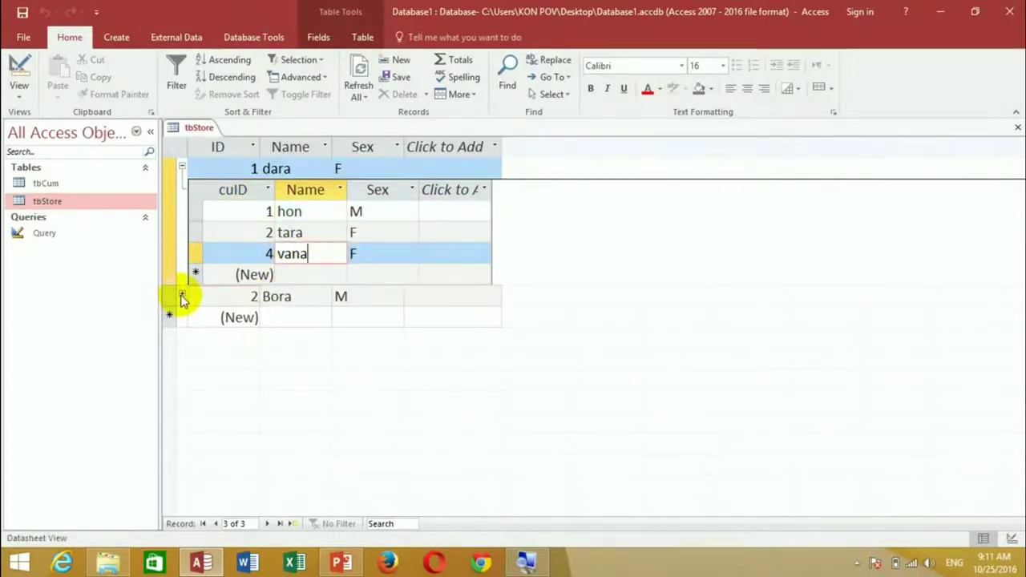
left_click(183, 298)
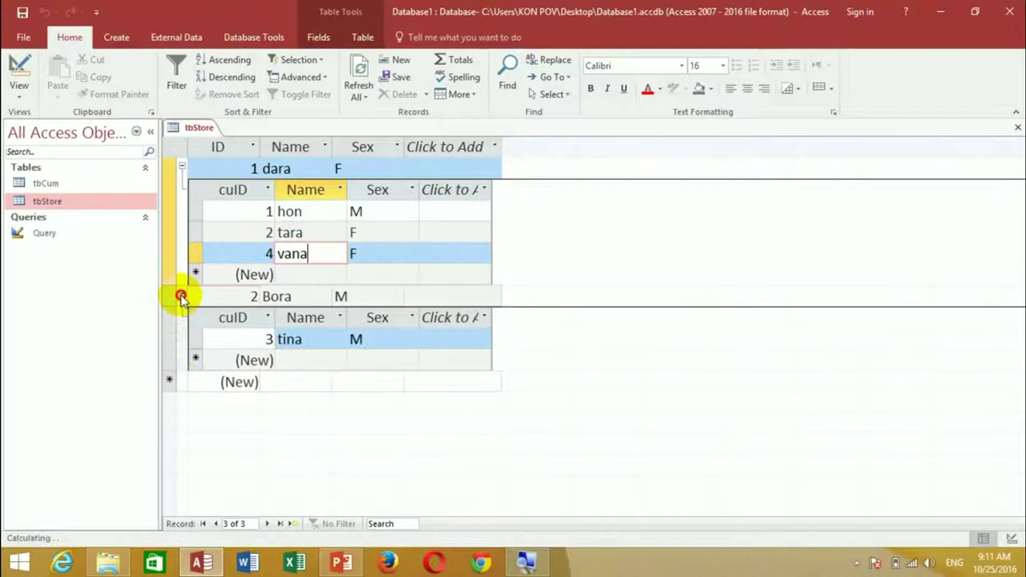
left_click(319, 341)
left_click(393, 342)
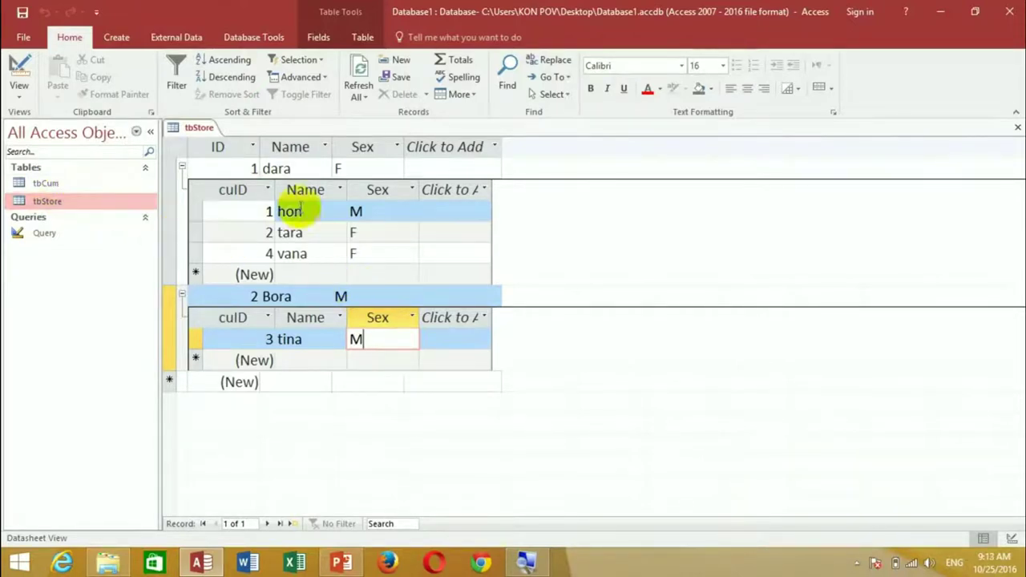
left_click(183, 170)
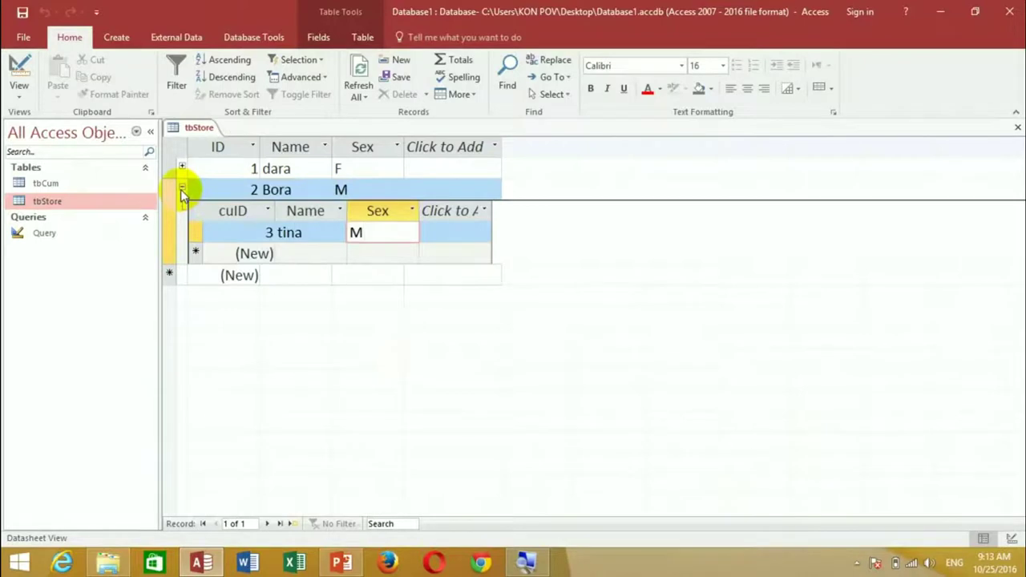
left_click(182, 189)
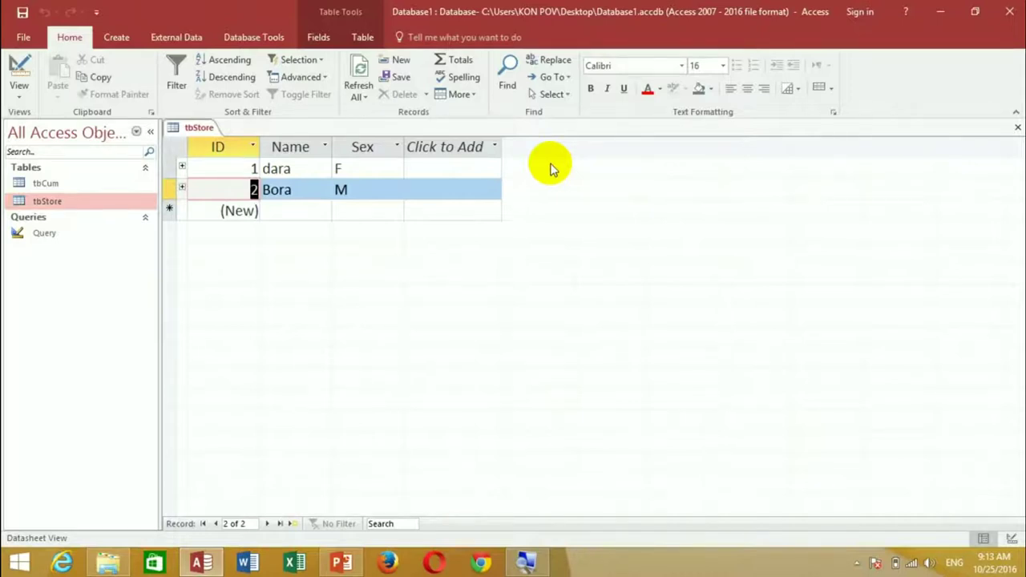
left_click(1018, 128)
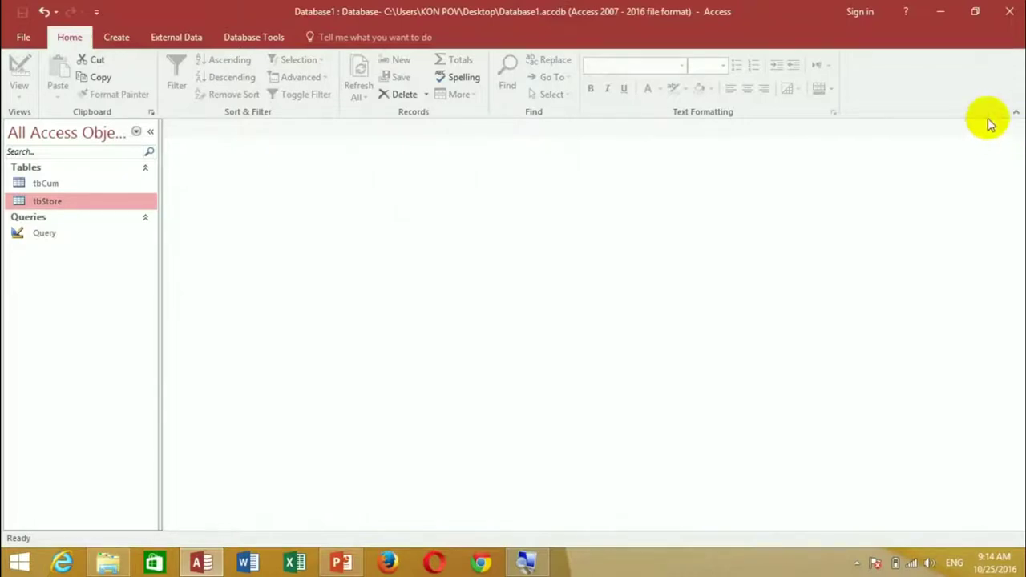
- Create a new query without adding any tables and switch it to SQL View
left_click(119, 38)
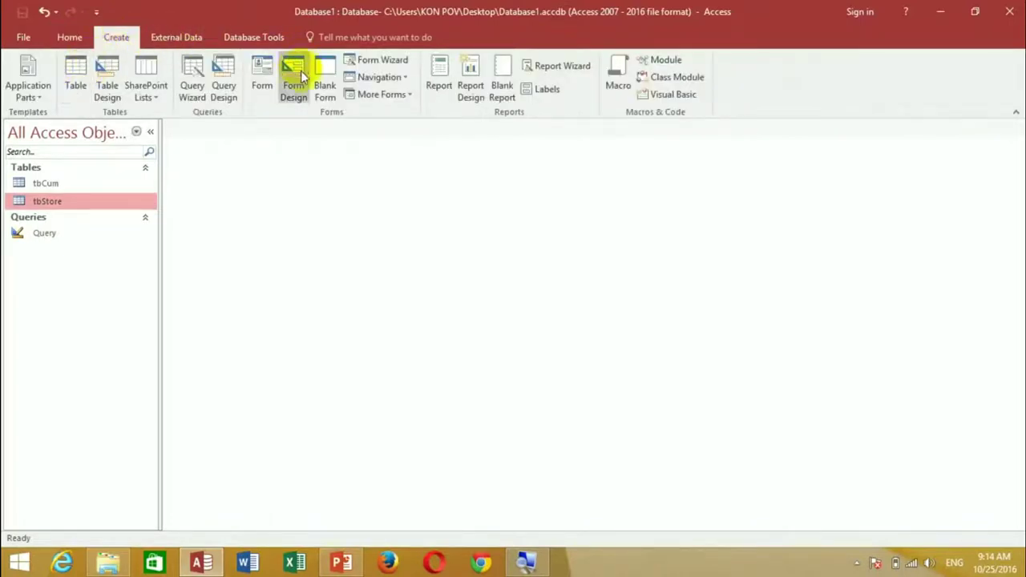
left_click(226, 74)
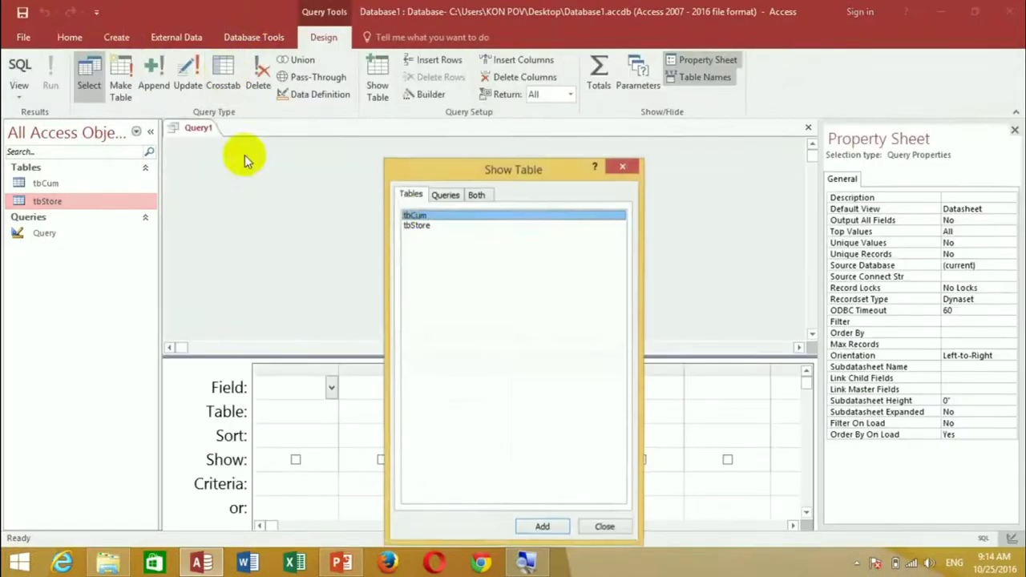
left_click(627, 167)
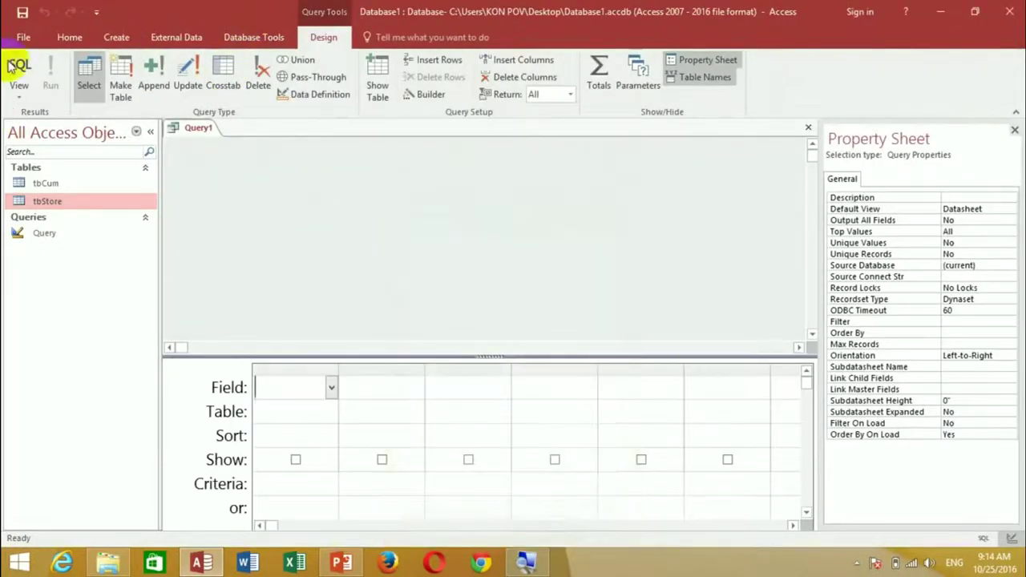
left_click(17, 67)
left_click(231, 156)
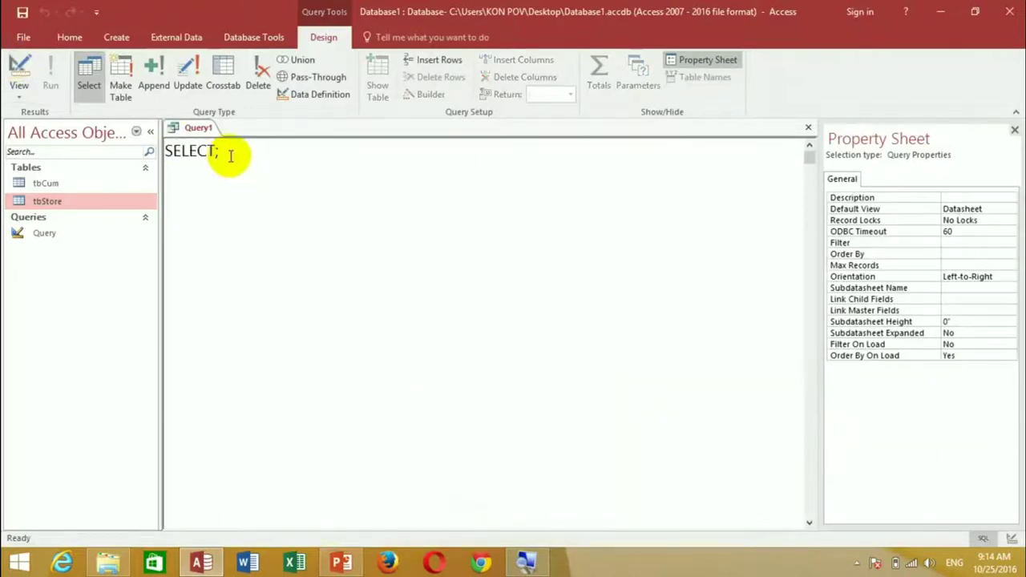
- Remove the semicolon after SELECT and extend the statement to SELECT Count()
key("BackSpace")
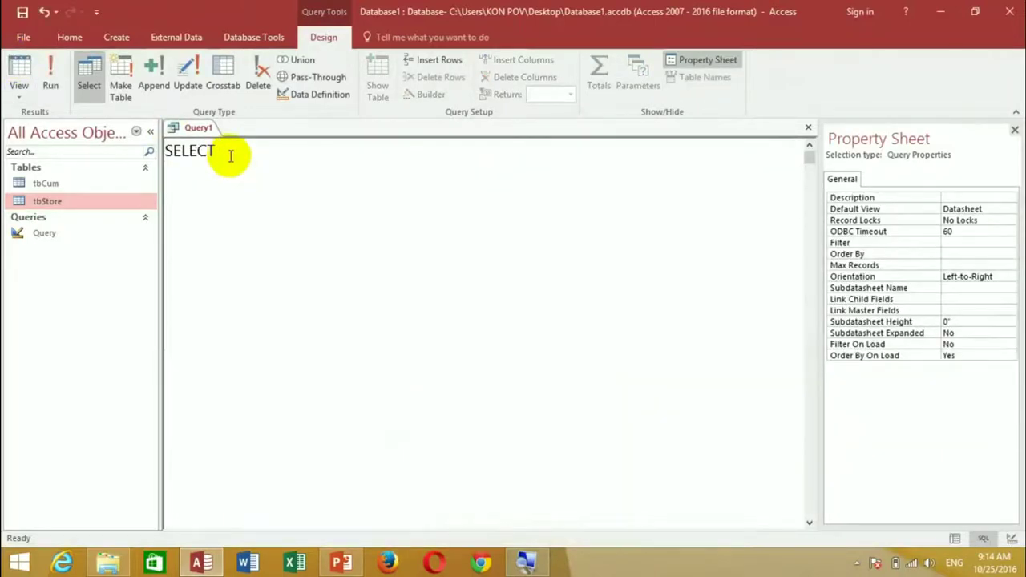
type("Coun()")
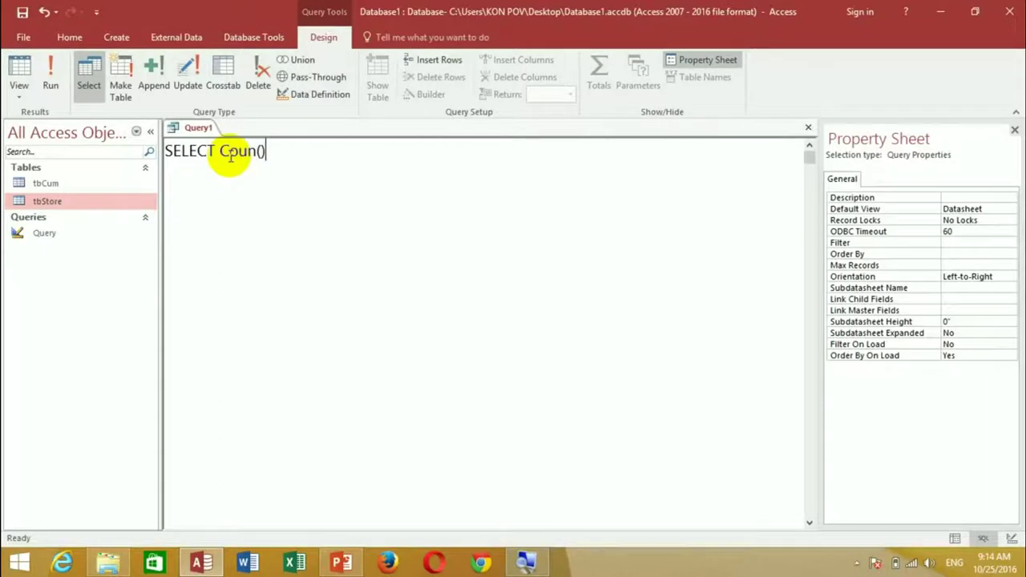
key("Left")
key("Left")
type("t")
key("Right")
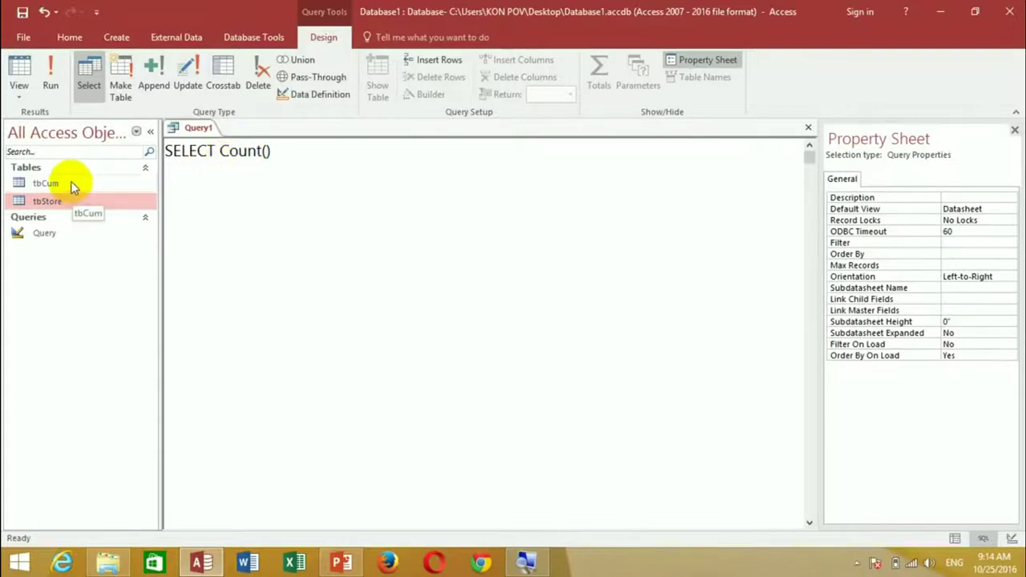
- Open tbStore and tbCum to examine their fields and records, and close both tables
double_click(73, 203)
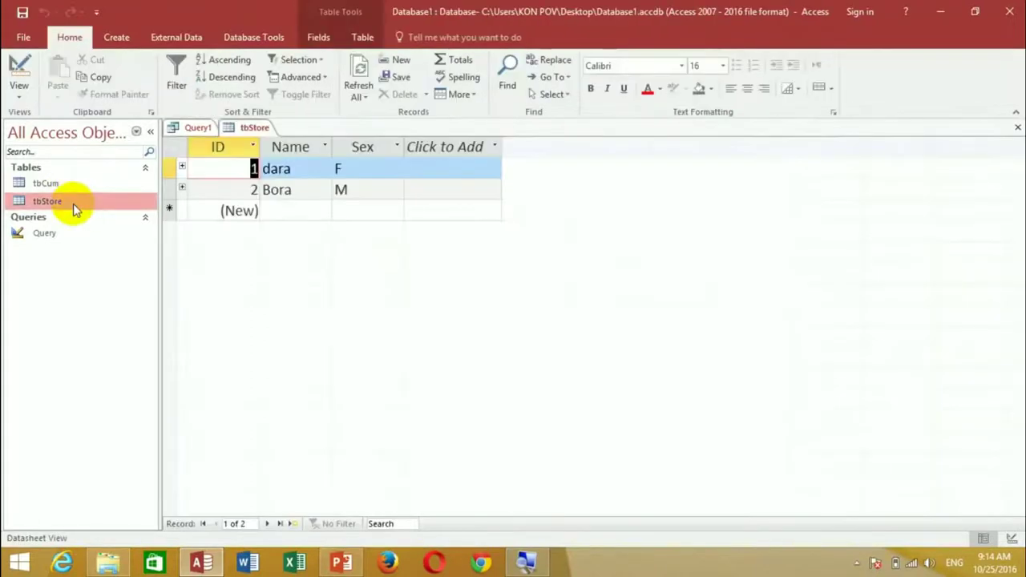
double_click(103, 183)
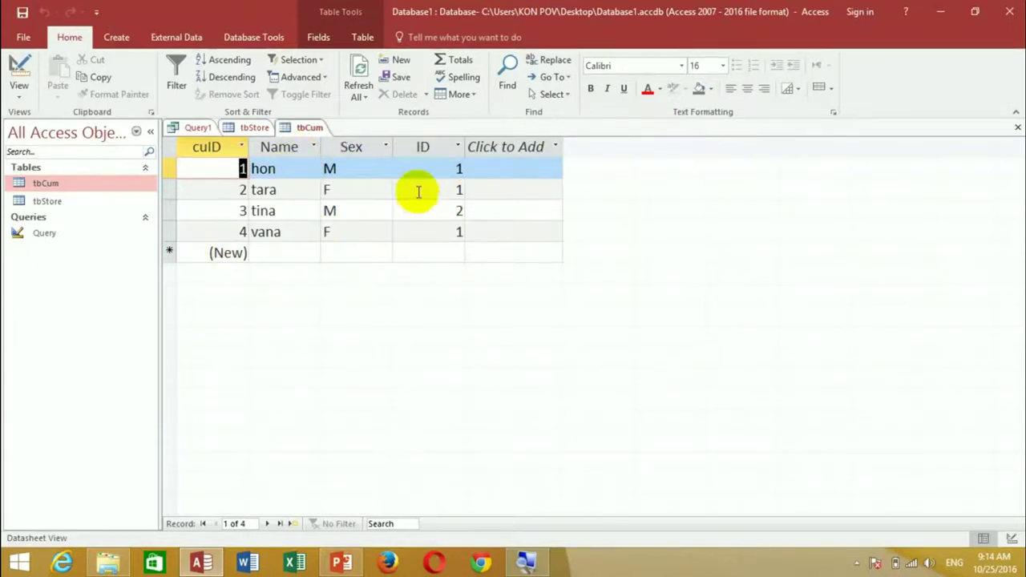
left_click(1014, 130)
left_click(1014, 129)
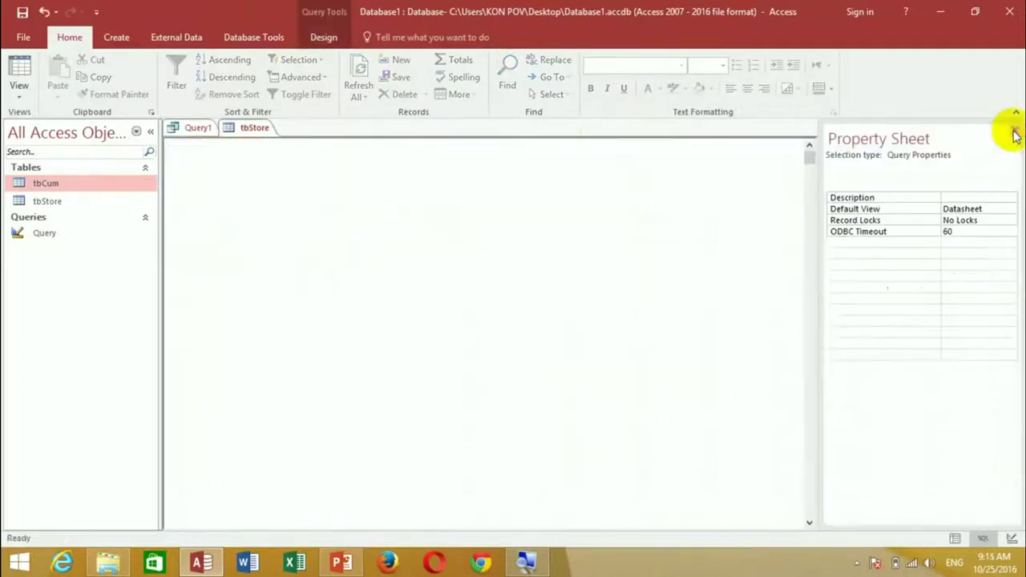
- Fill in Name as the Count argument and alias the result, so the statement reads SELECT Count(Name) as CountName
type("NAme")
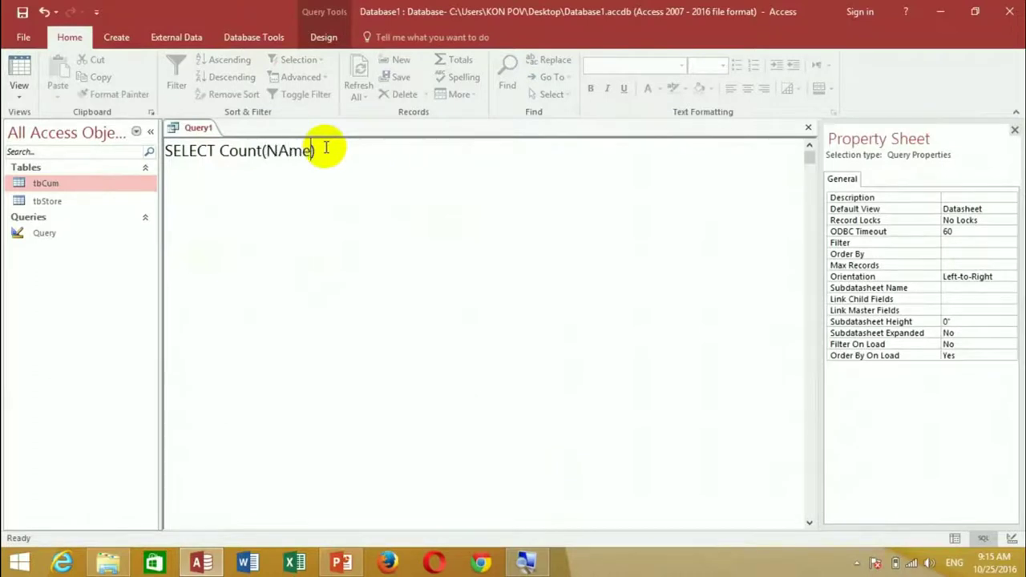
key("BackSpace")
key("BackSpace")
key("BackSpace")
type("ame) as Name")
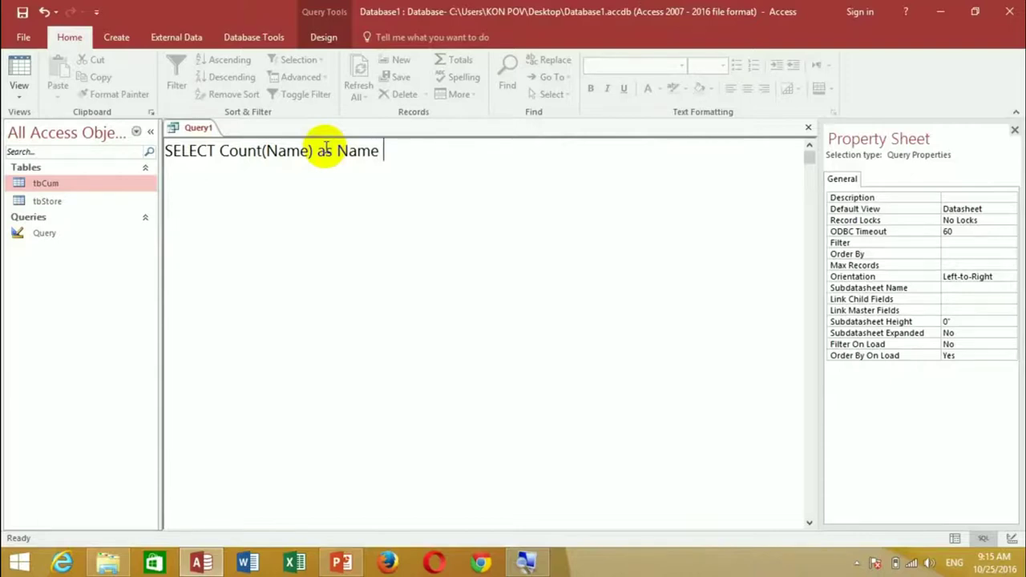
key("BackSpace")
key("BackSpace")
key("BackSpace")
key("BackSpace")
key("BackSpace")
type("CountName")
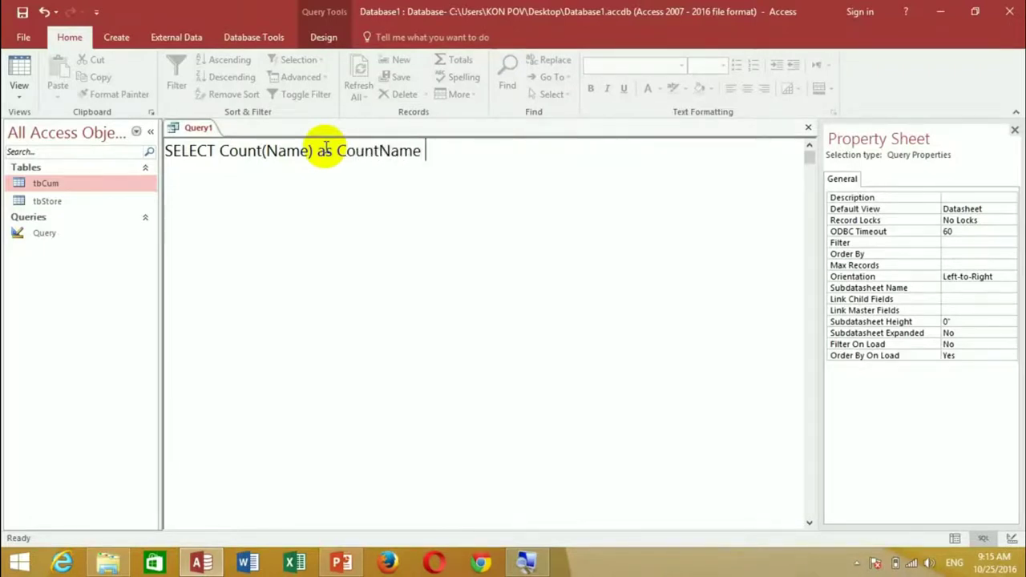
- Append the clause from tbCum to the Count statement
type(" f")
key("BackSpace")
type("fro")
key("BackSpace")
type("rom tbcu")
key("BackSpace")
key("BackSpace")
type("Cum")
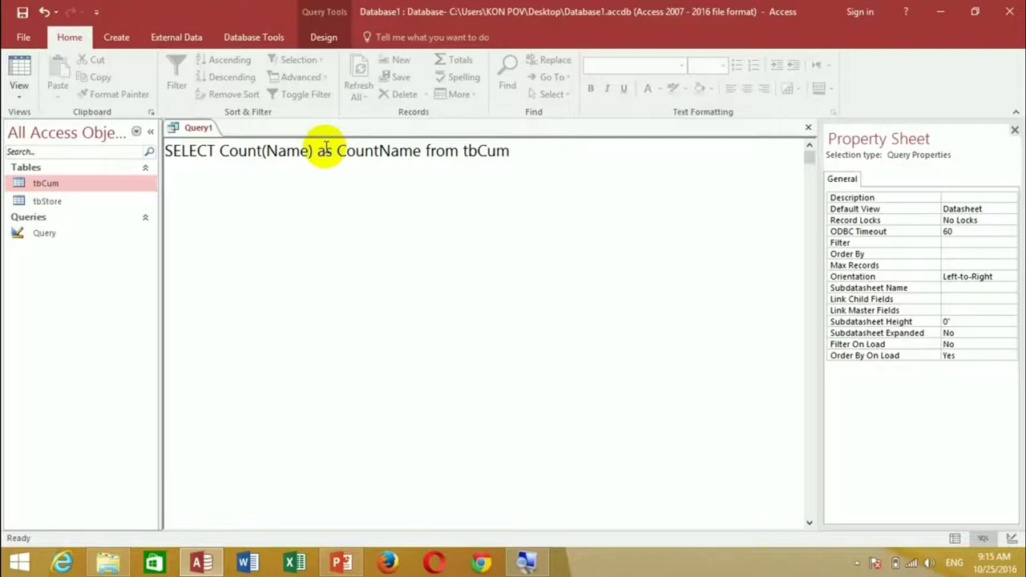
- Run the Count query and close it without saving
left_click(324, 41)
left_click(54, 74)
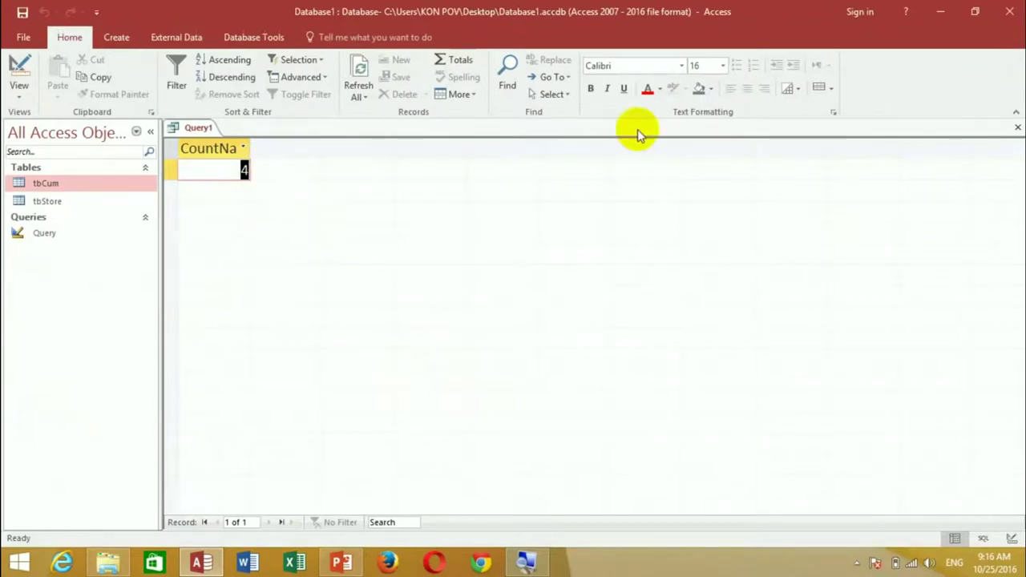
left_click(1016, 126)
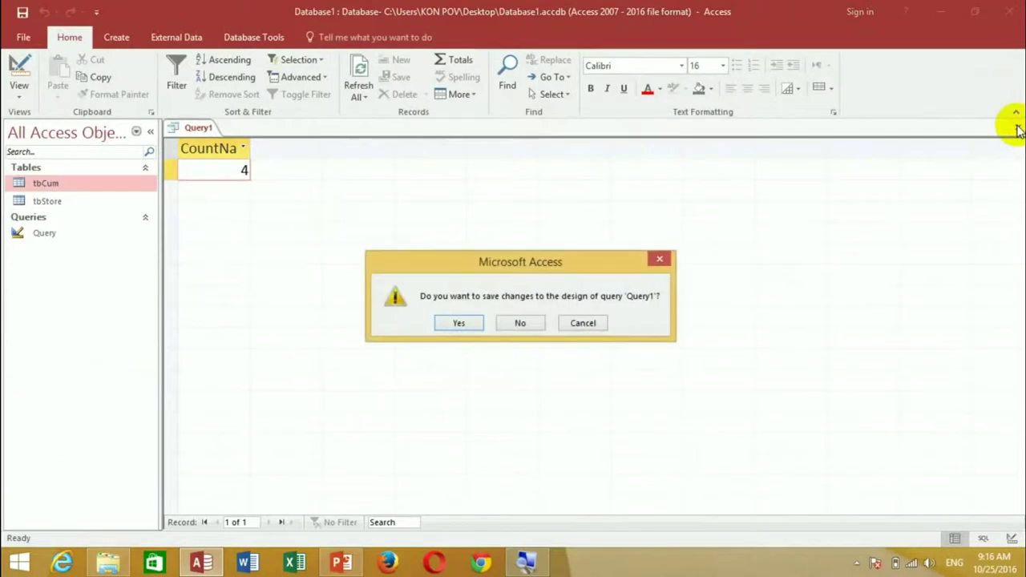
left_click(515, 322)
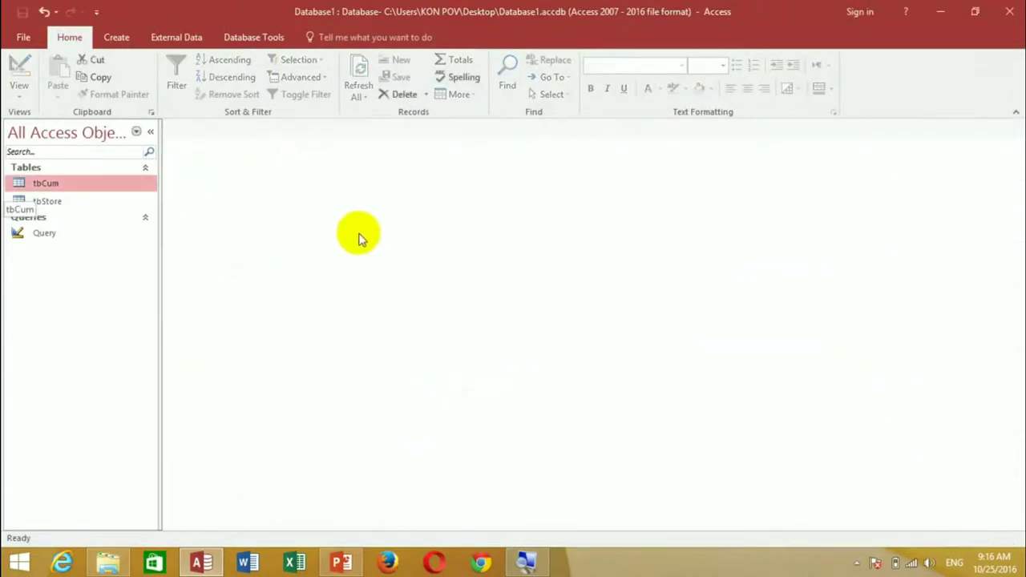
- Open the saved query named Query in Design View and select its create Table statement for review
left_click(123, 235)
right_click(123, 235)
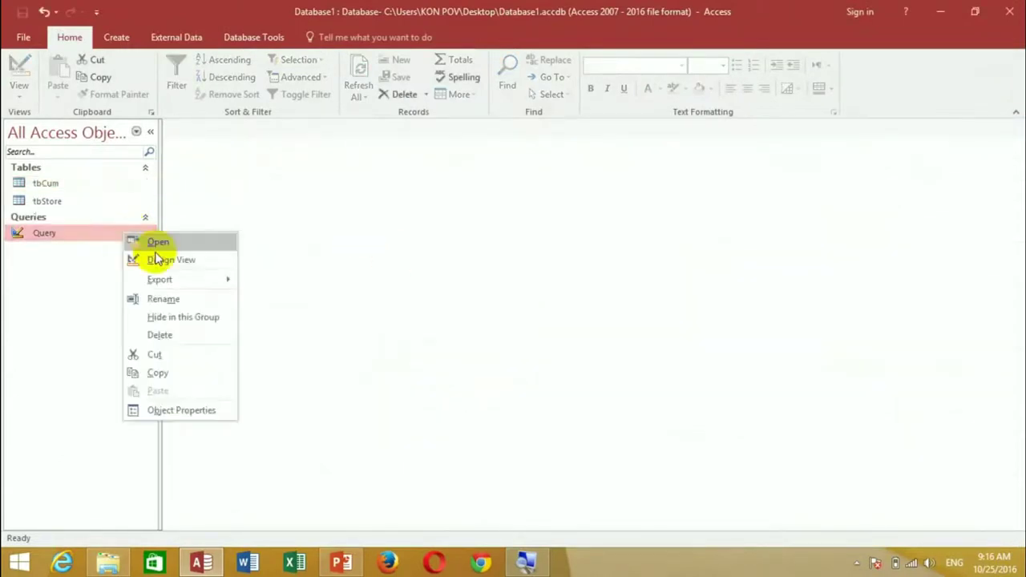
left_click(171, 262)
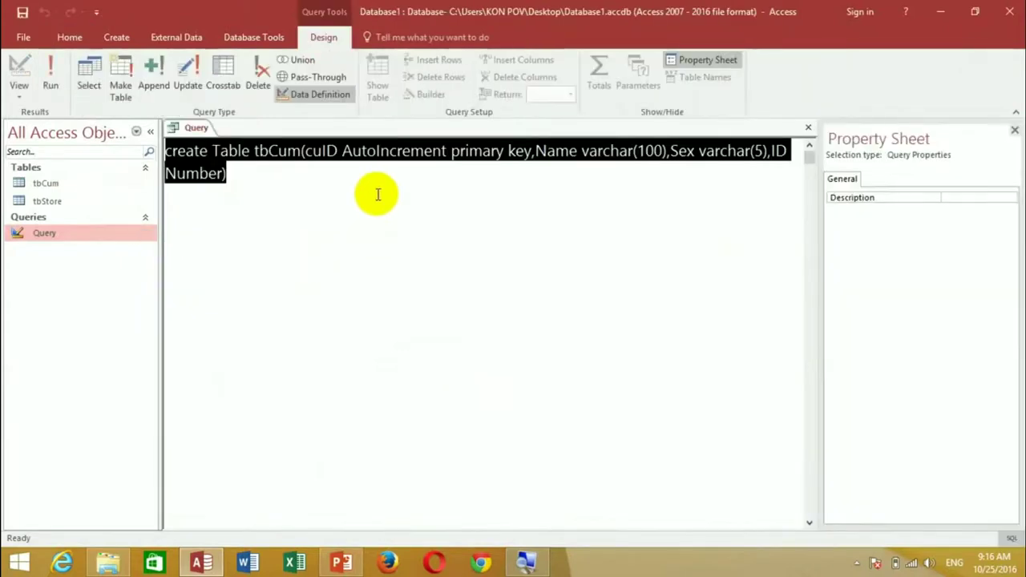
left_click_drag(238, 192, 167, 147)
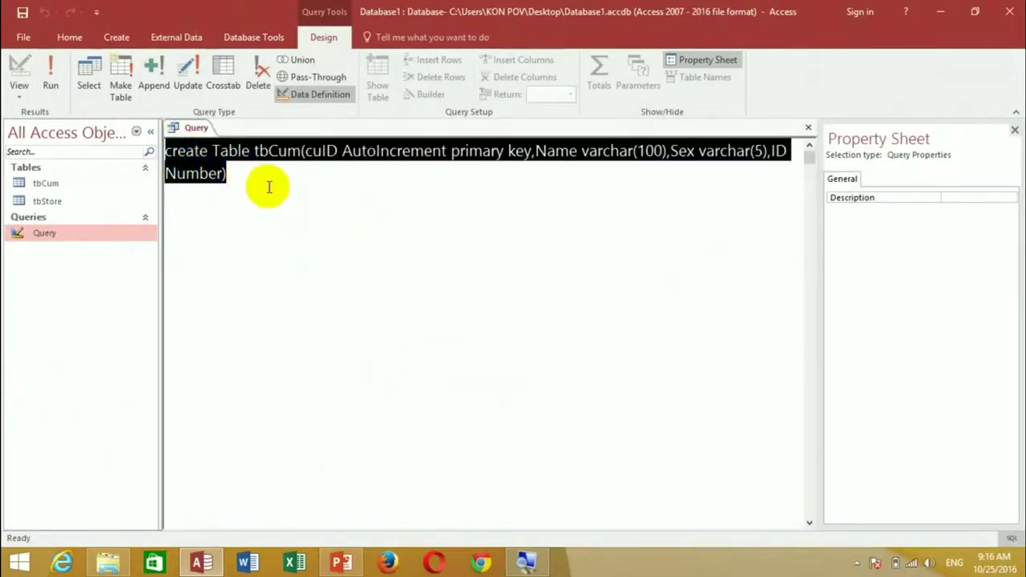
- Create another blank query without tables, close the saved Query, and show the new query in SQL View
left_click(117, 38)
left_click(224, 80)
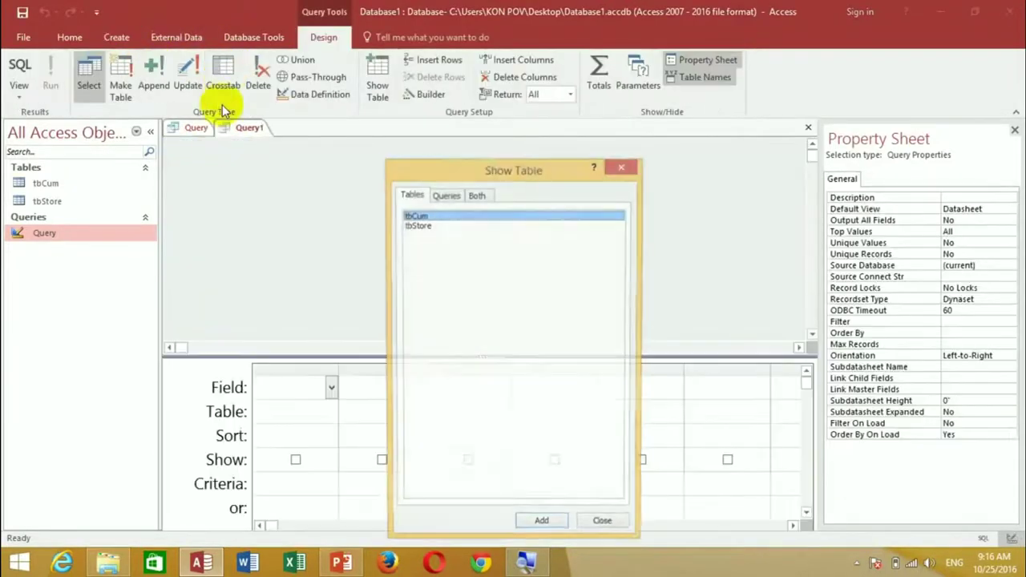
left_click(623, 166)
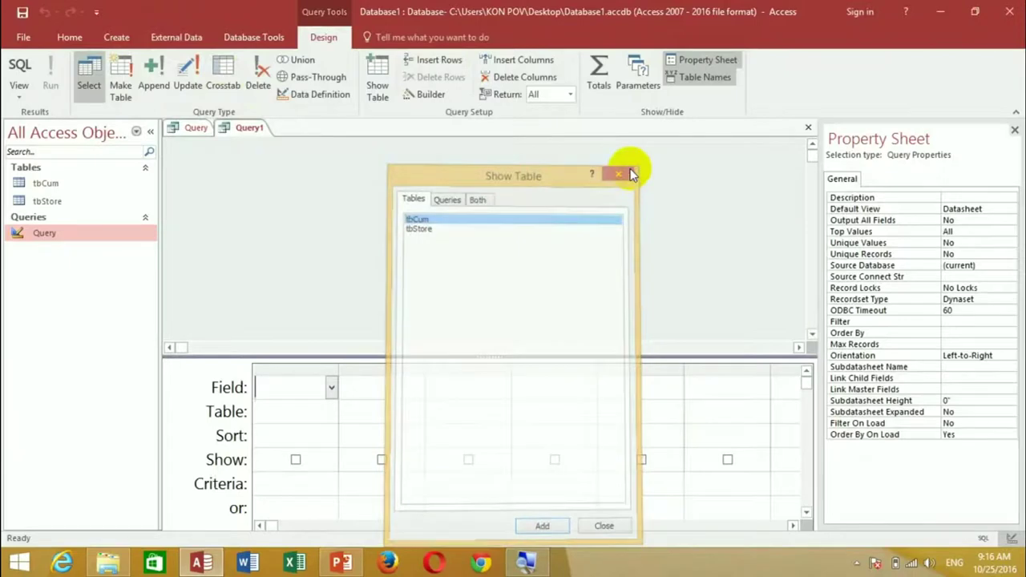
left_click(195, 129)
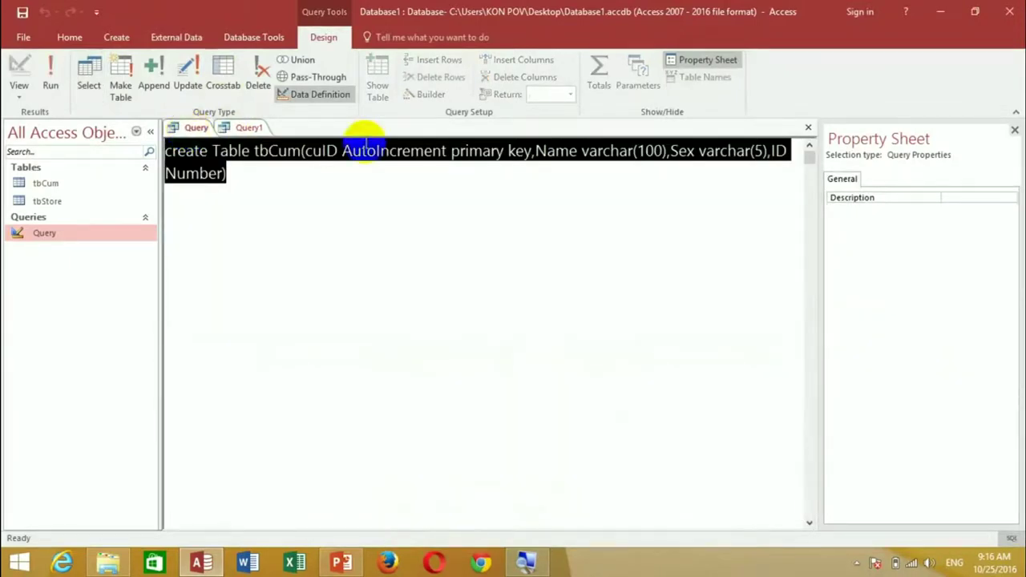
left_click(808, 127)
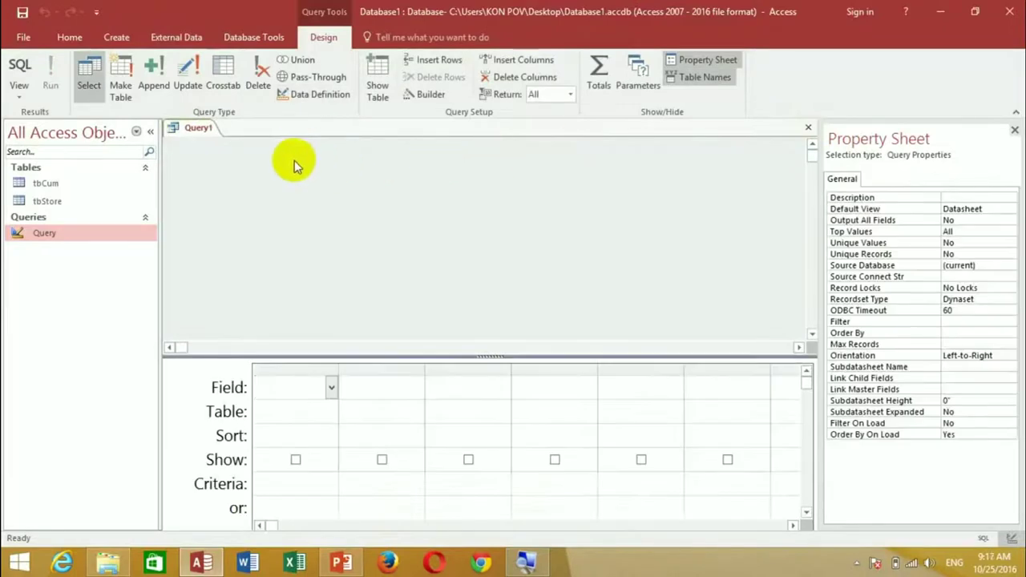
left_click(17, 66)
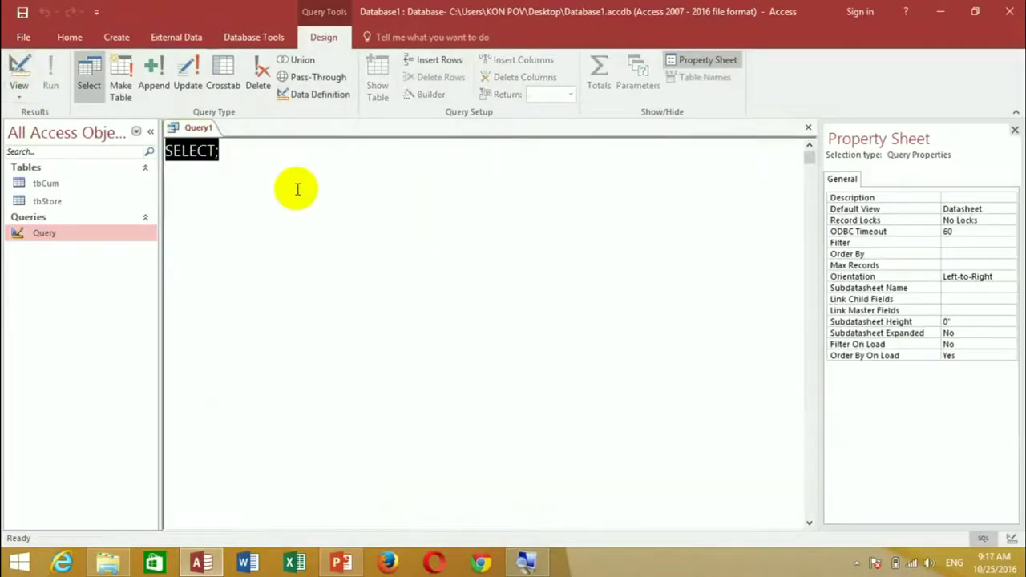
- Edit the default SELECT; text to read SELECT SUM() as sumID
left_click(299, 174)
key("BackSpace")
key("BackSpace")
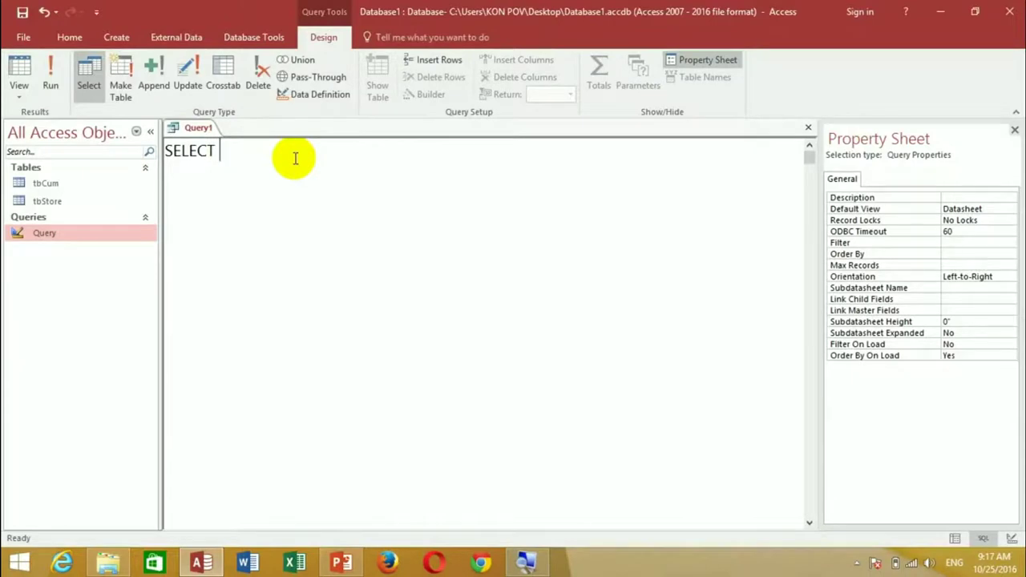
type("SUM()")
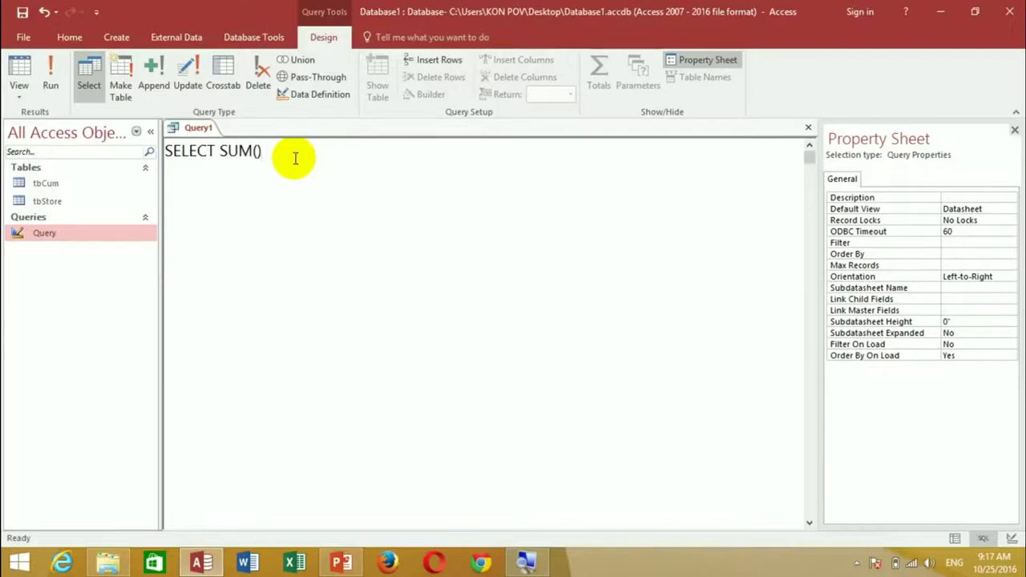
type(" as sumID")
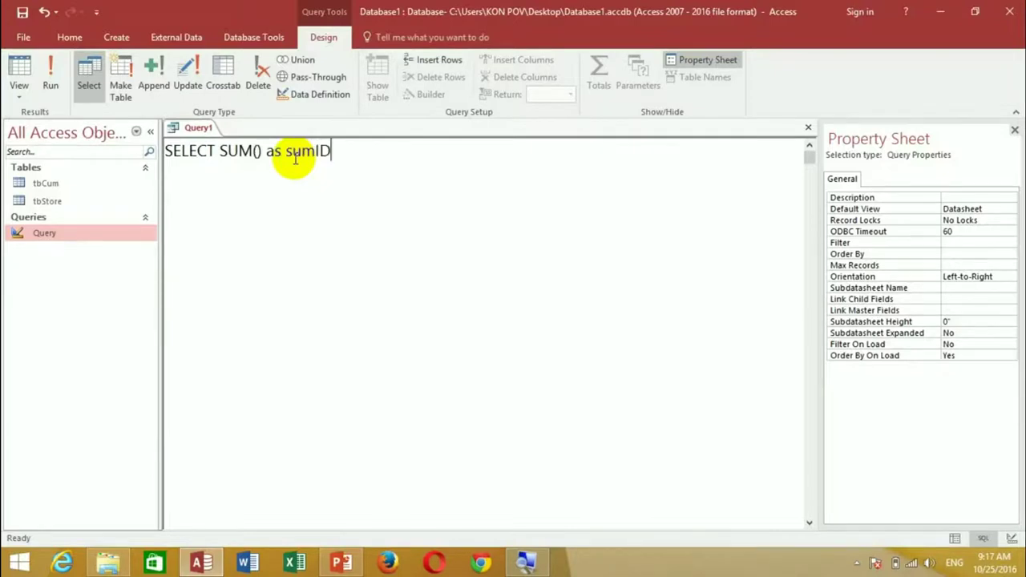
- Insert the field ID as the argument of SUM()
key("Left")
key("Left")
key("Left")
key("Left")
key("Left")
key("Left")
key("Left")
type("ID")
- Append from tbCum at the end of the SUM statement and run the query
key("Right")
key("Right")
key("Right")
key("Right")
key("Right")
key("Right")
key("Right")
key("Right")
key("Right")
key("Right")
key("Right")
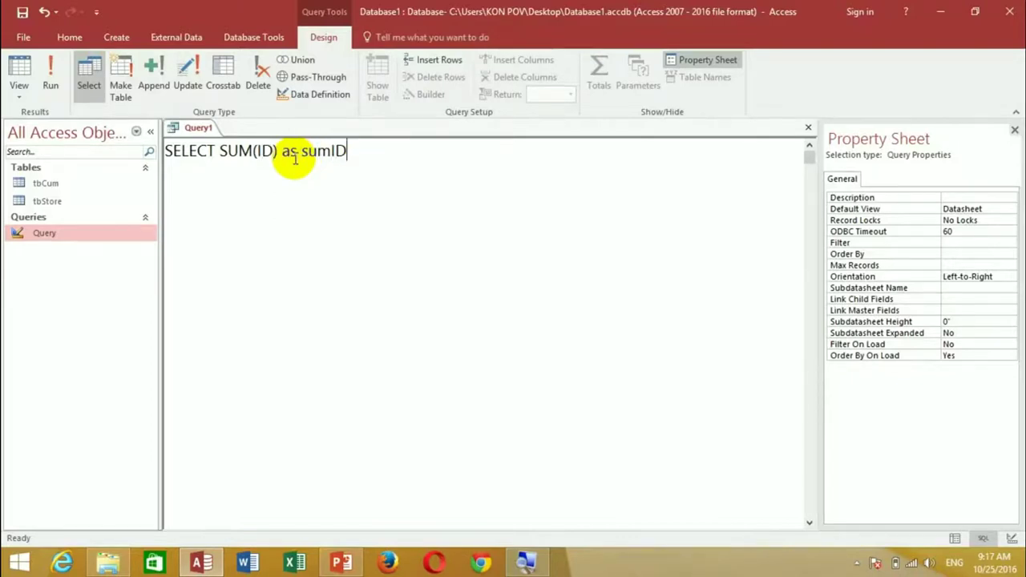
type("from tbCum")
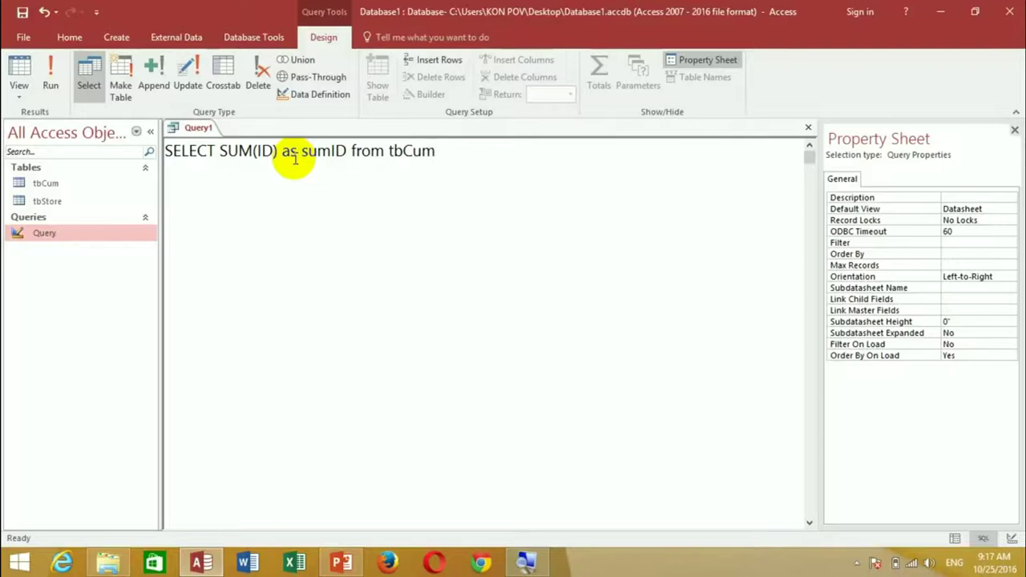
left_click(48, 80)
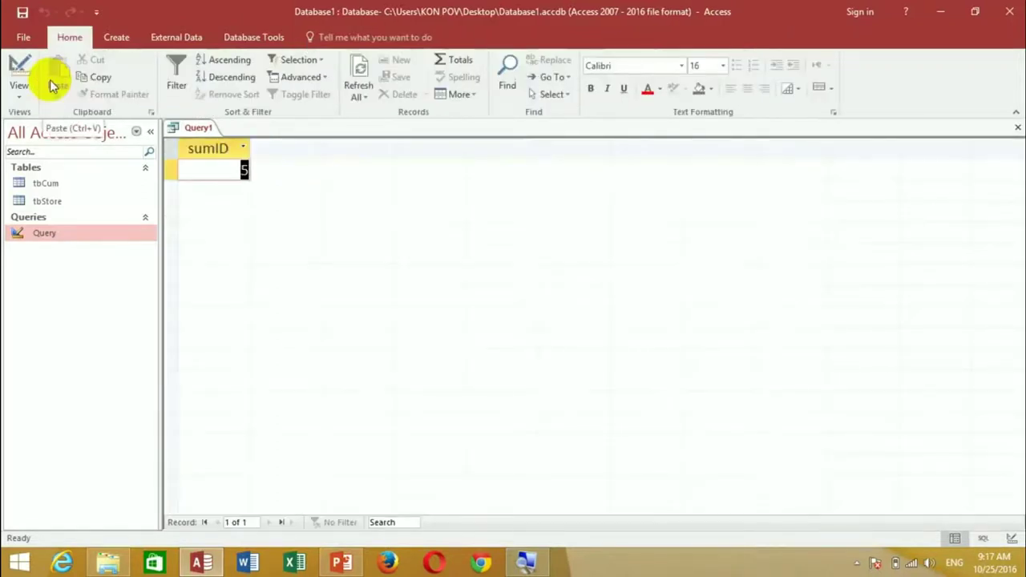
- Open tbCum to compare its ID values with the query's sum, and close the table
double_click(117, 188)
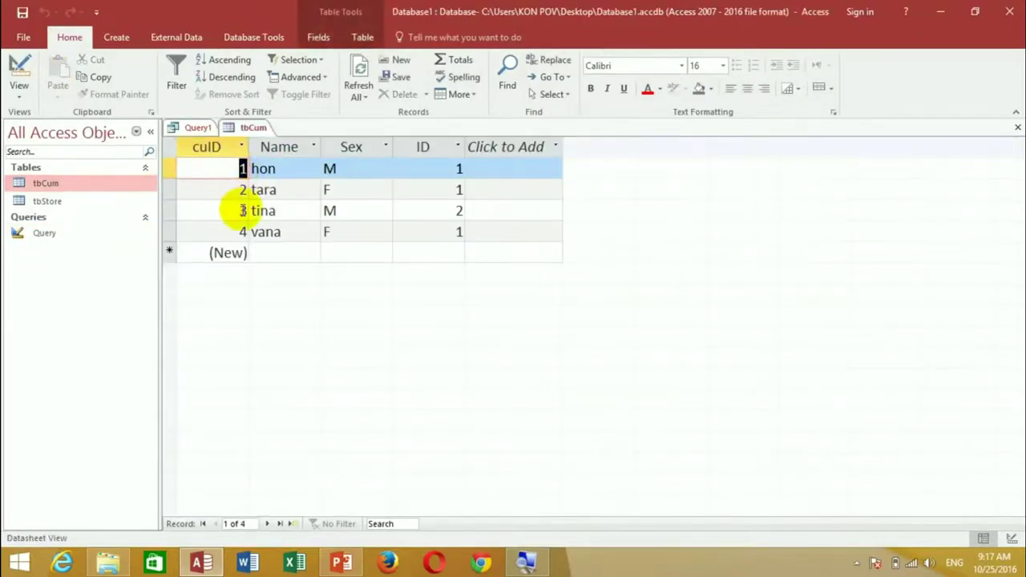
left_click(240, 210)
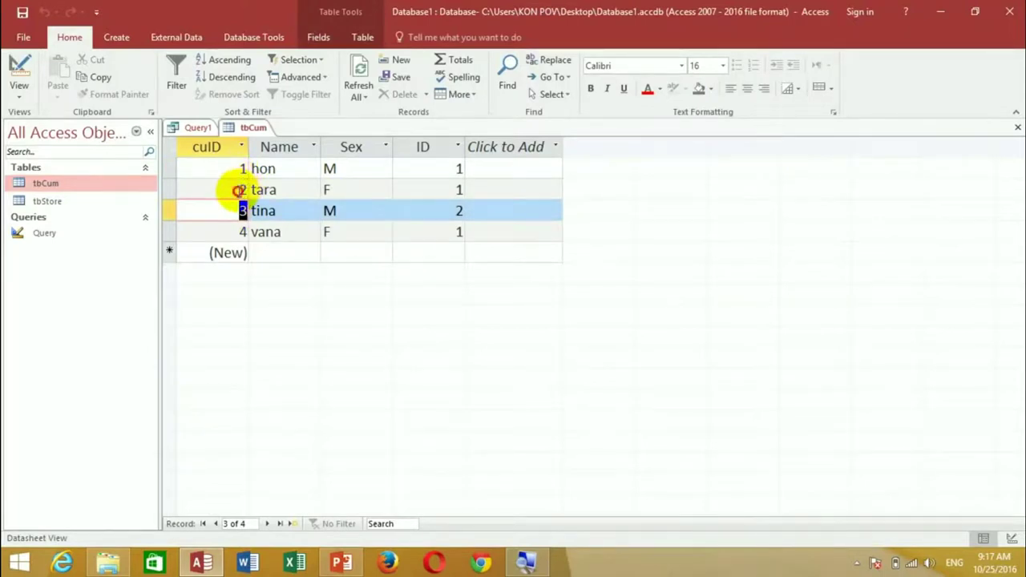
left_click(243, 190)
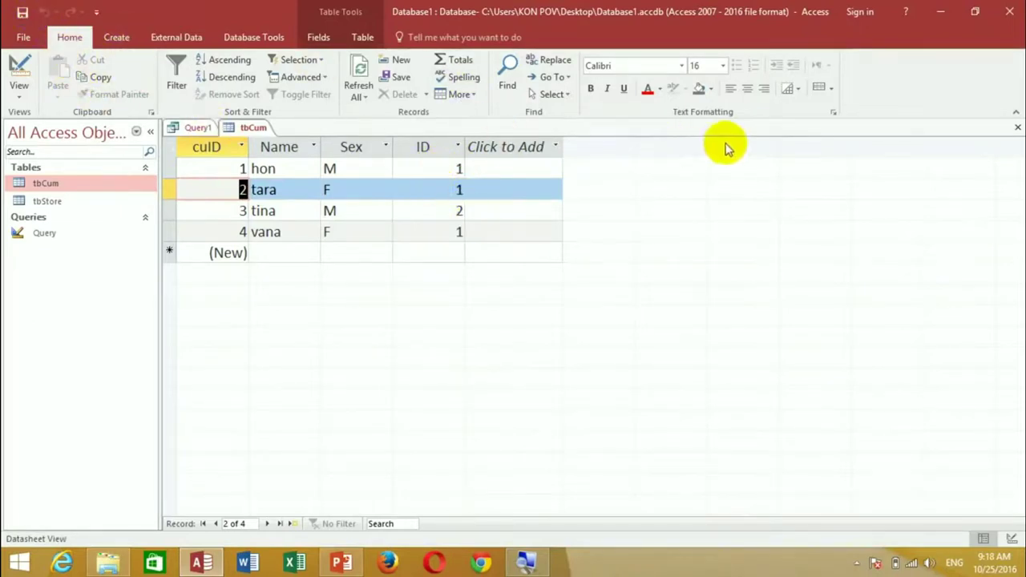
left_click(1016, 130)
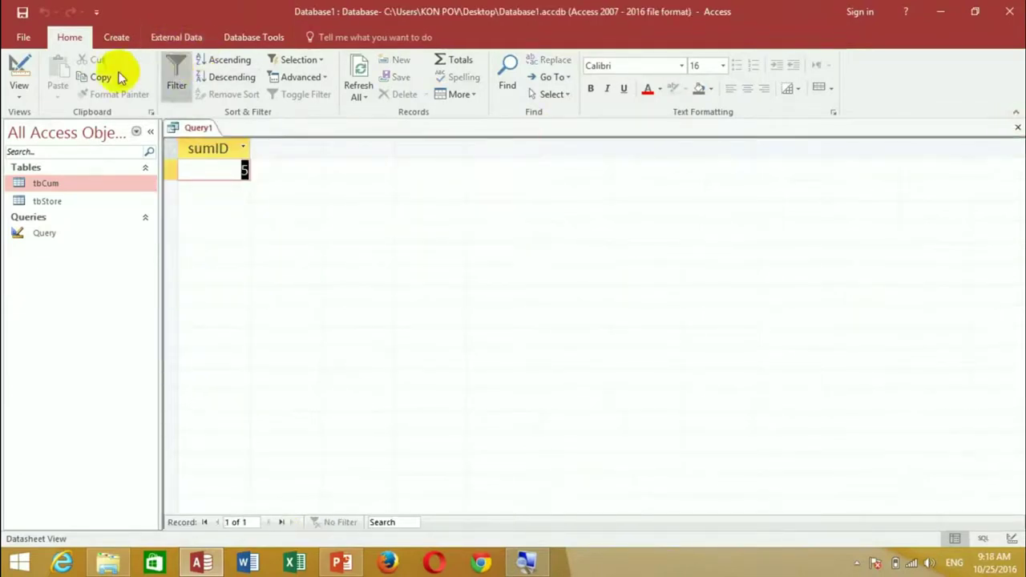
- Close the sum query and save it under the name Query1
left_click(1018, 128)
left_click(458, 323)
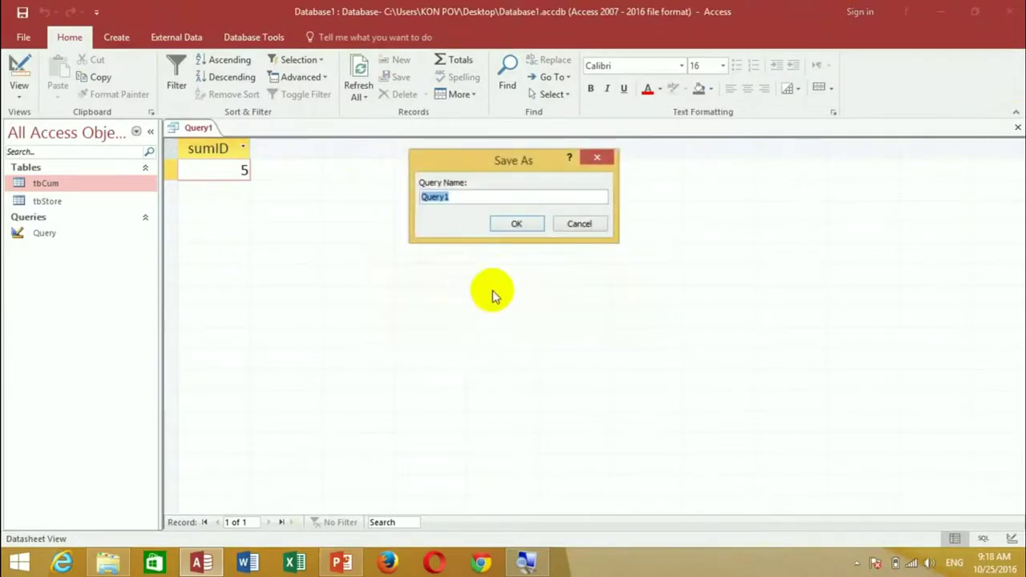
left_click(515, 224)
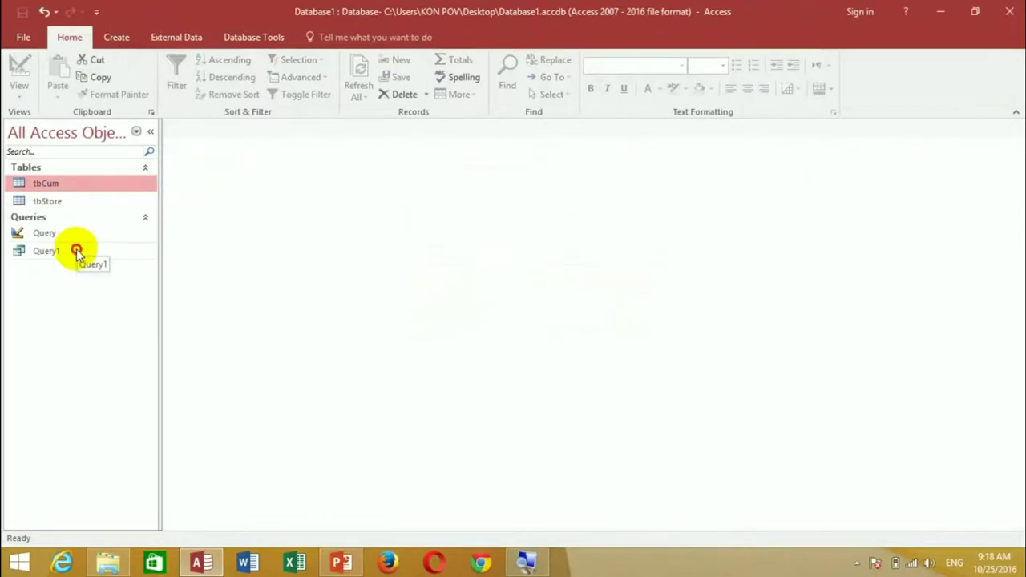
- Reopen Query1's SQL, change the SUM argument to cuID, run the query to check the sum, and close it
right_click(77, 250)
left_click(120, 279)
left_click(293, 186)
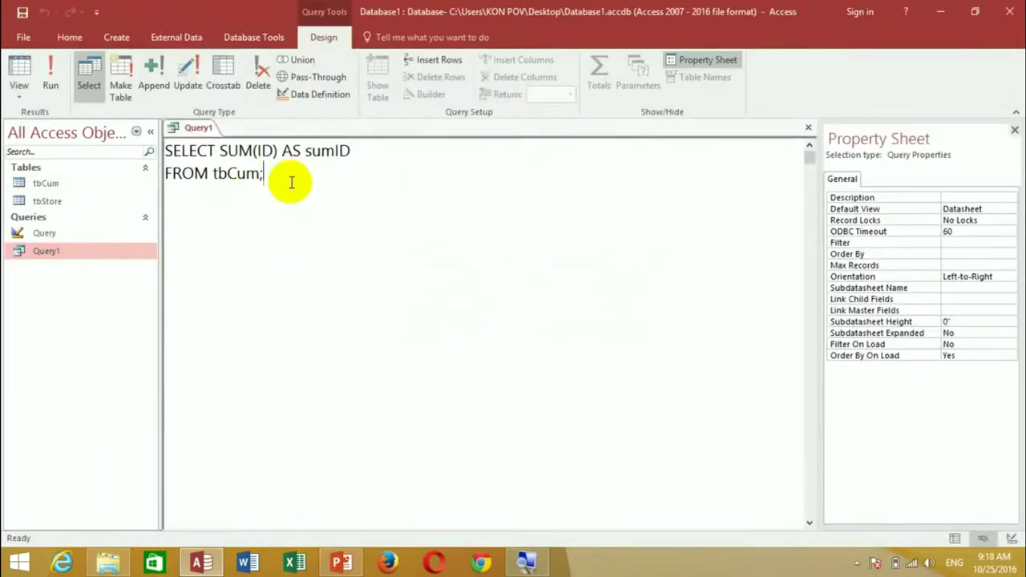
left_click(258, 150)
type("cu")
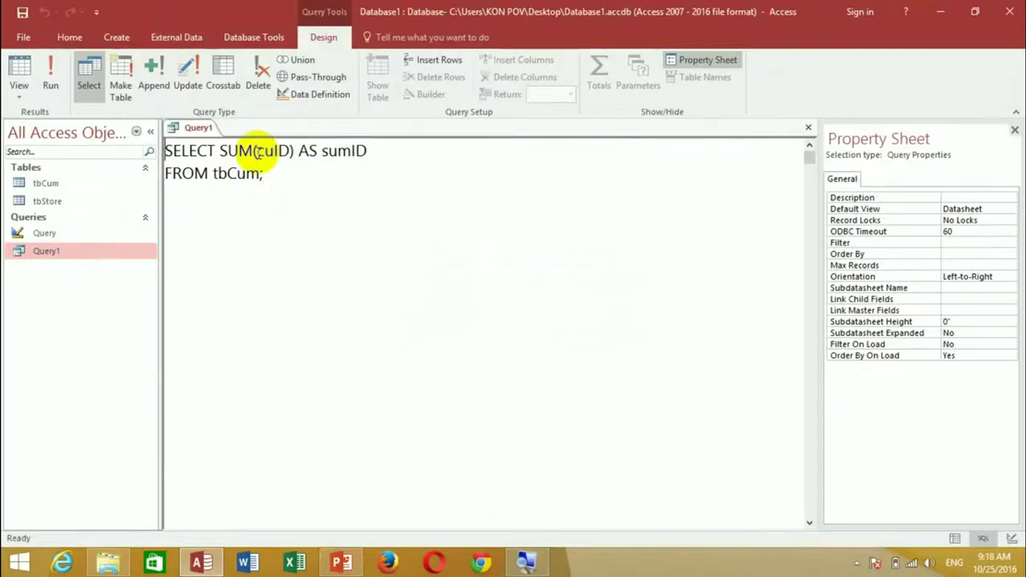
left_click(48, 76)
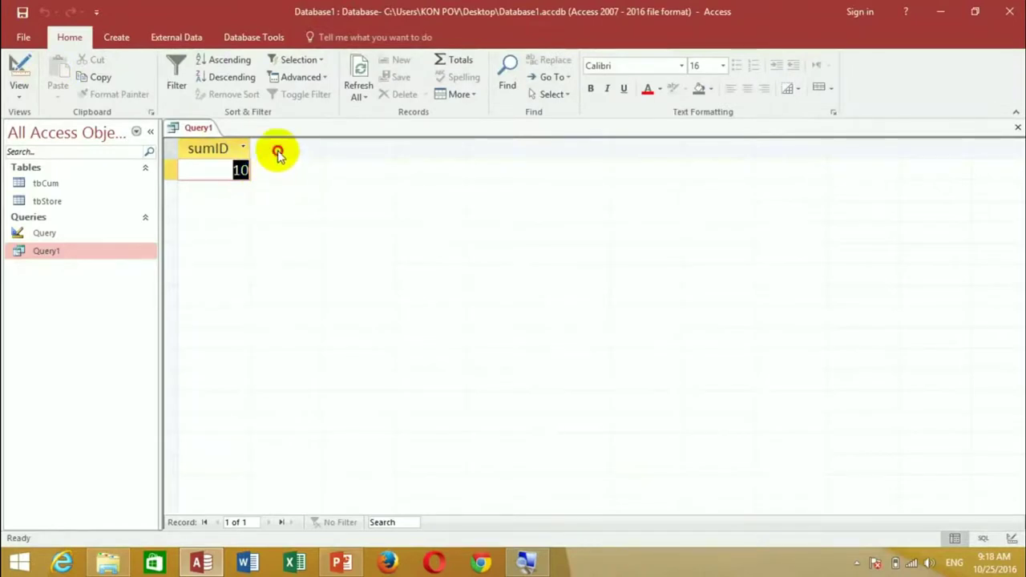
left_click(218, 169)
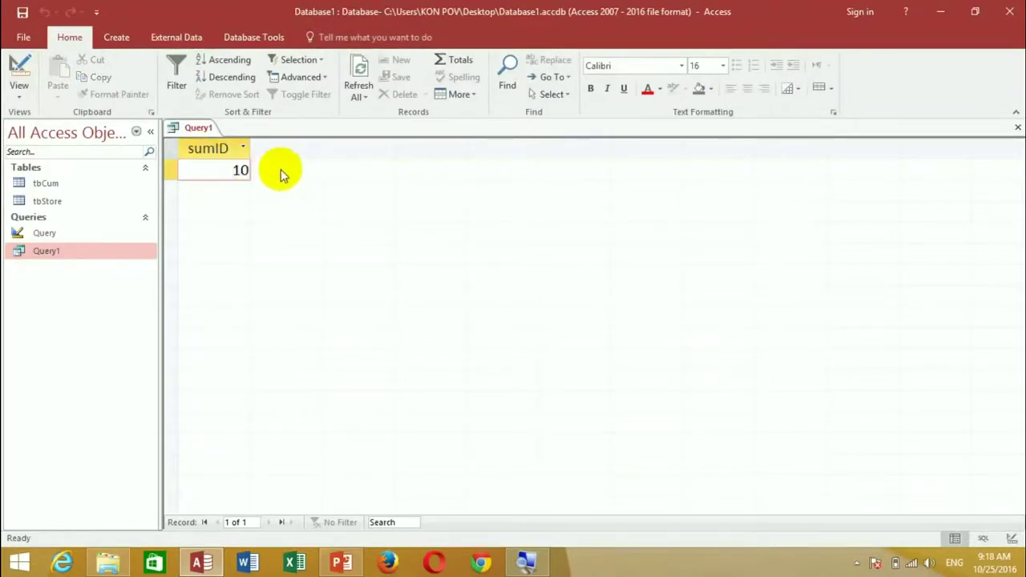
left_click_drag(229, 169, 268, 169)
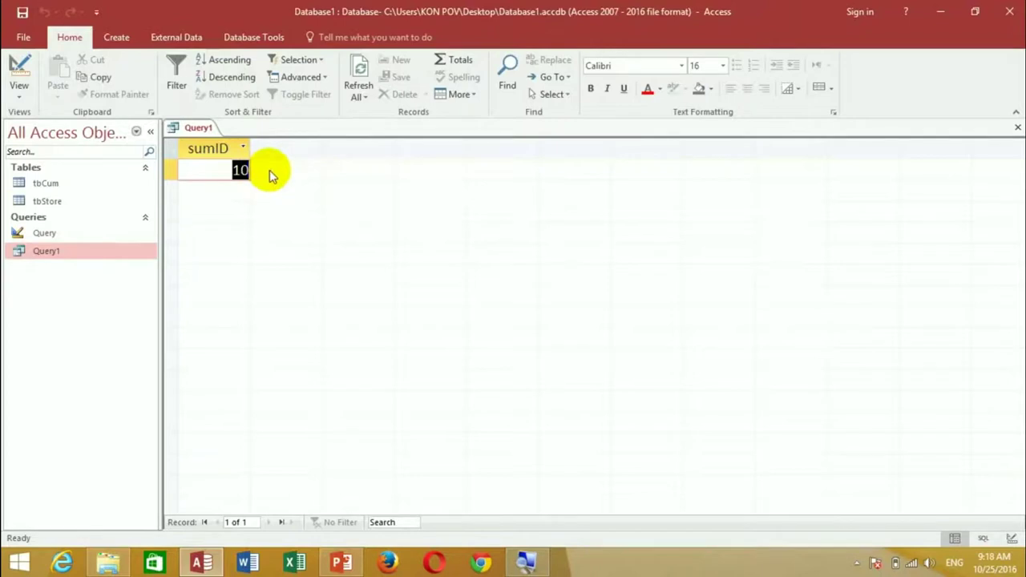
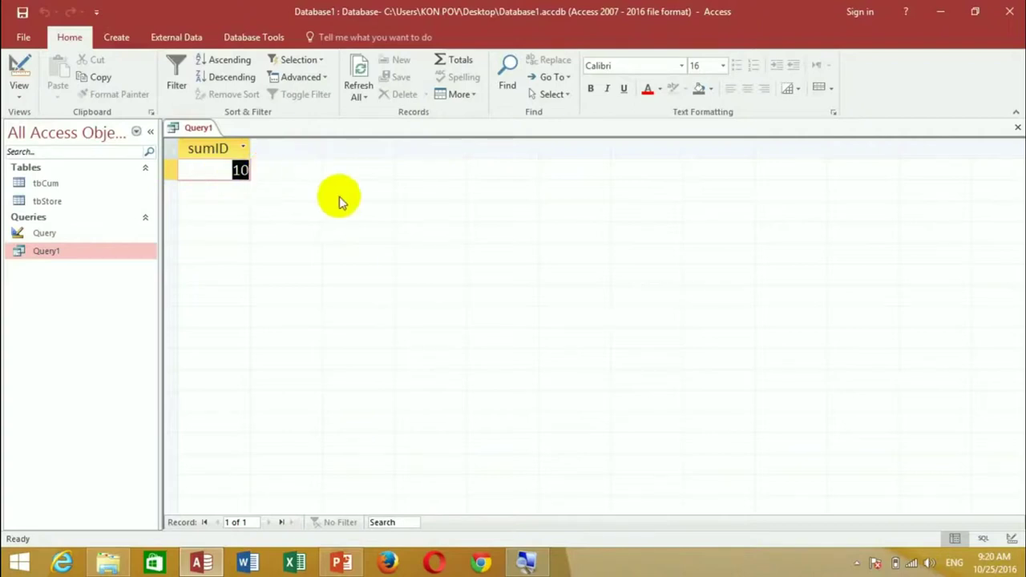
left_click(1017, 128)
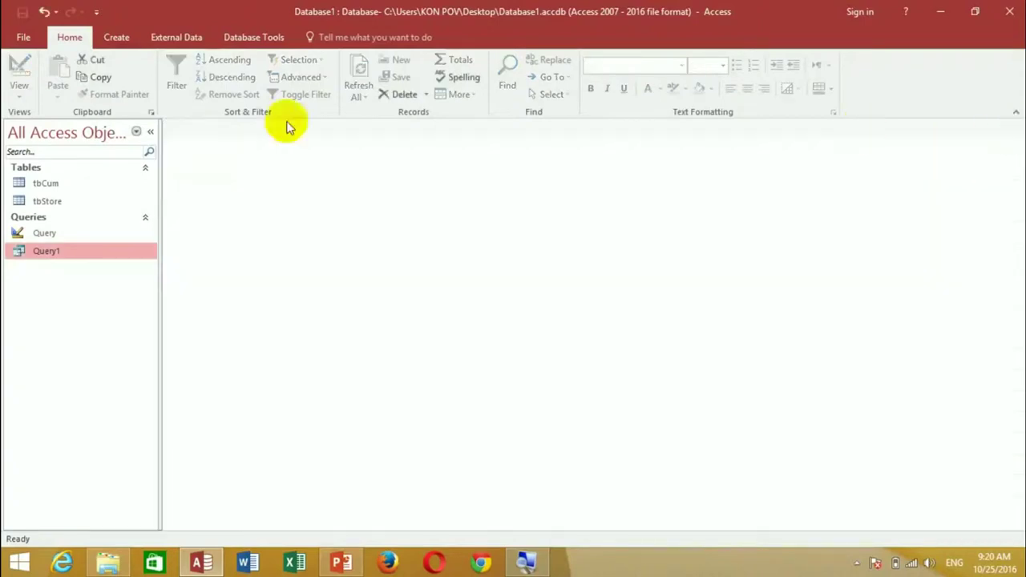
- Reopen Query1's SQL and add MIN(cumID) as Minimun after sumID in the SELECT list
right_click(83, 251)
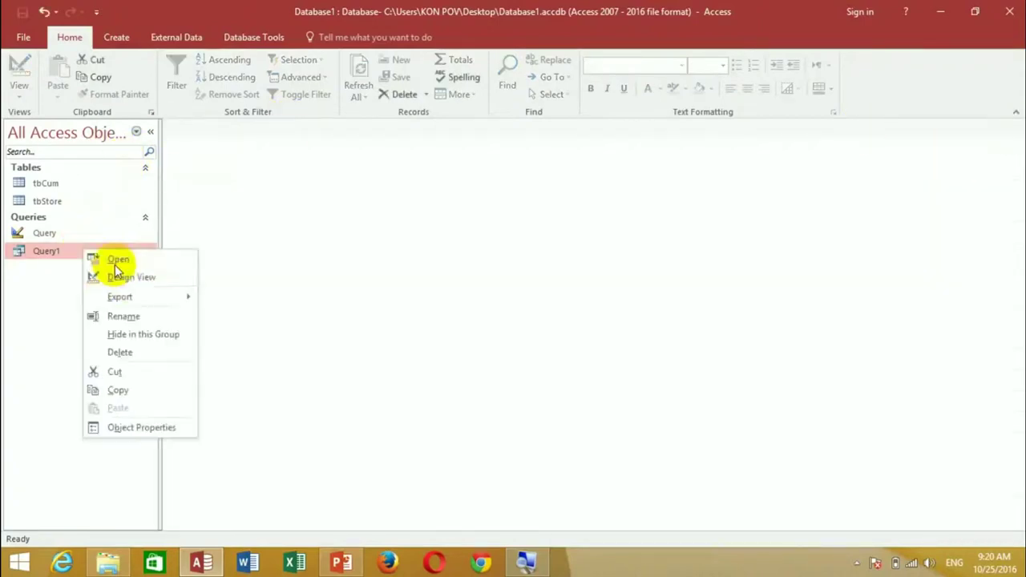
left_click(131, 277)
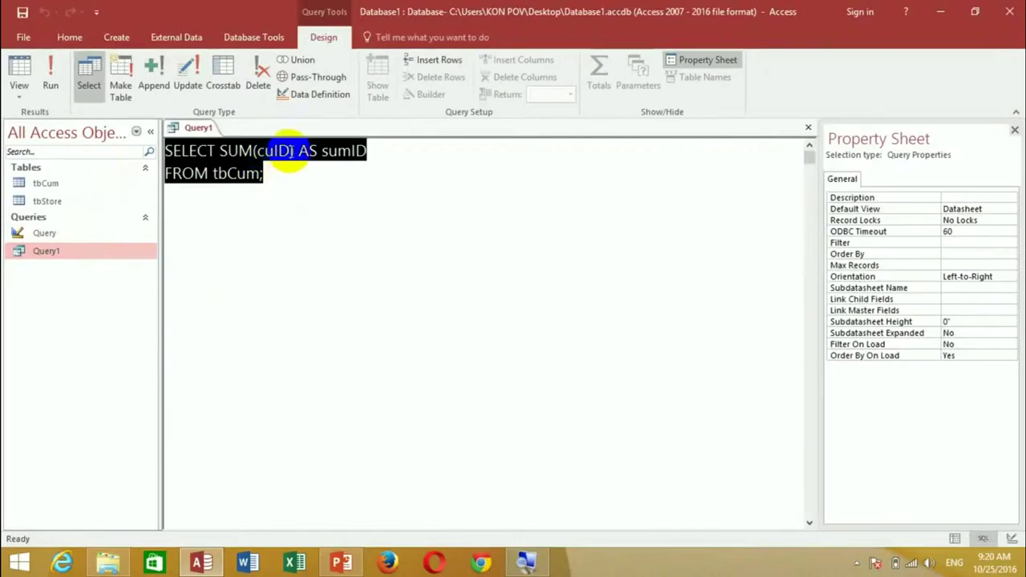
double_click(335, 151)
left_click(366, 155)
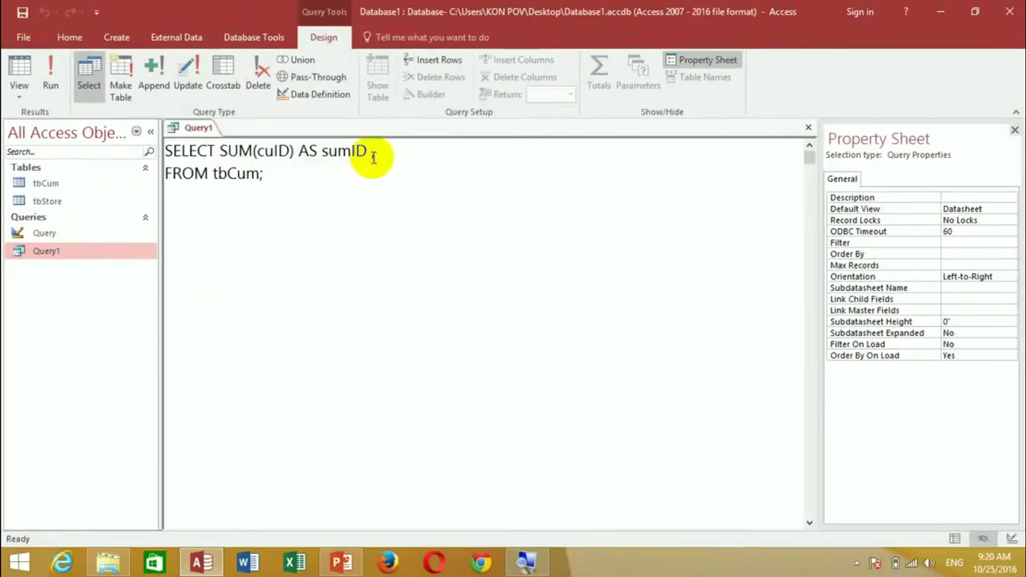
type(", MIN()")
key("Left")
type("cumID")
key("Right")
type("a")
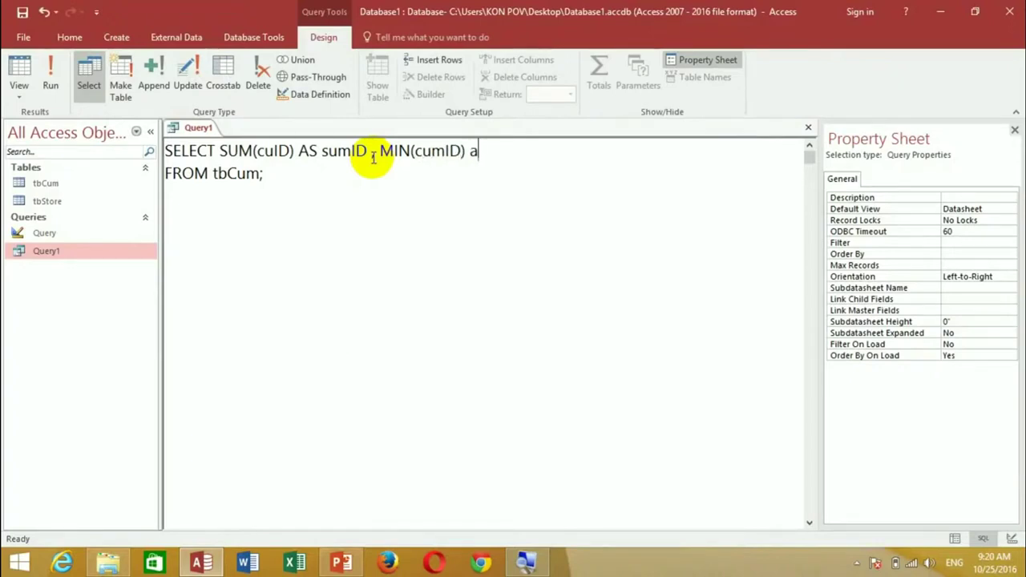
type("s Mini")
type("mun")
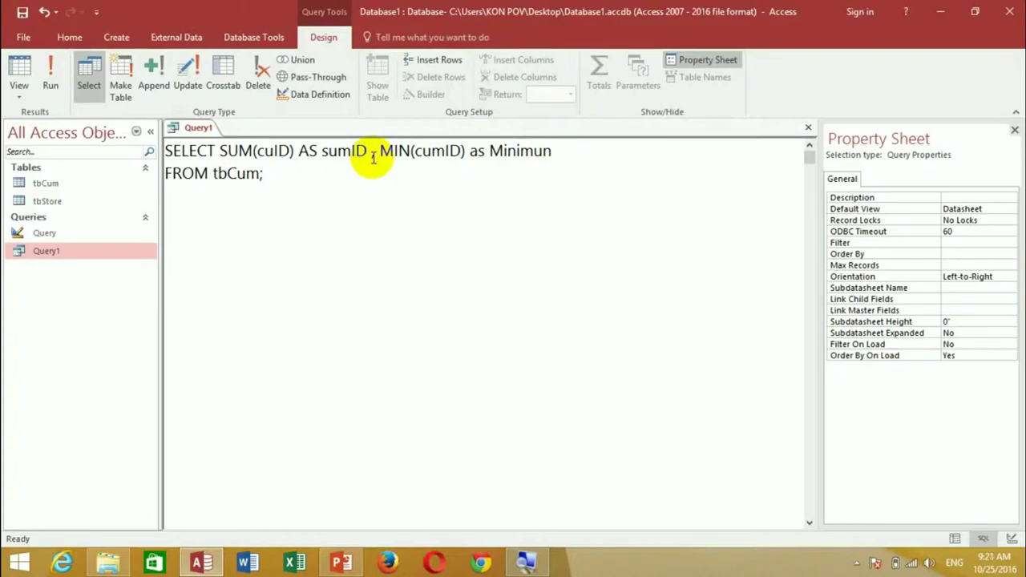
- Append MAX(cuID) as Maximun from tbCum after Minimun on the SELECT line
type(",Ma")
key("BackSpace")
type("AX()")
type("cu")
type("ID")
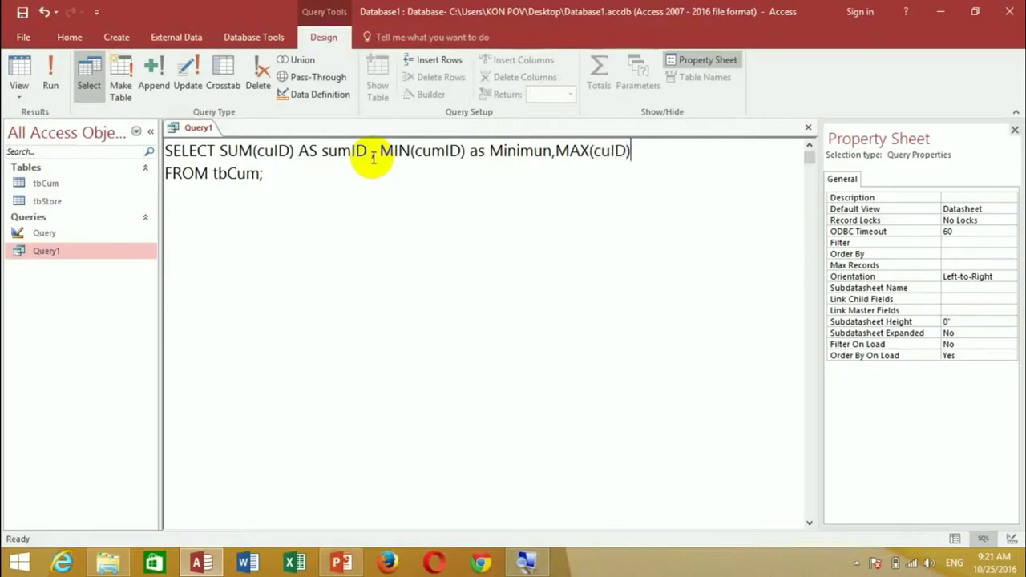
type(" as Max")
type("n")
key("BackSpace")
type("i")
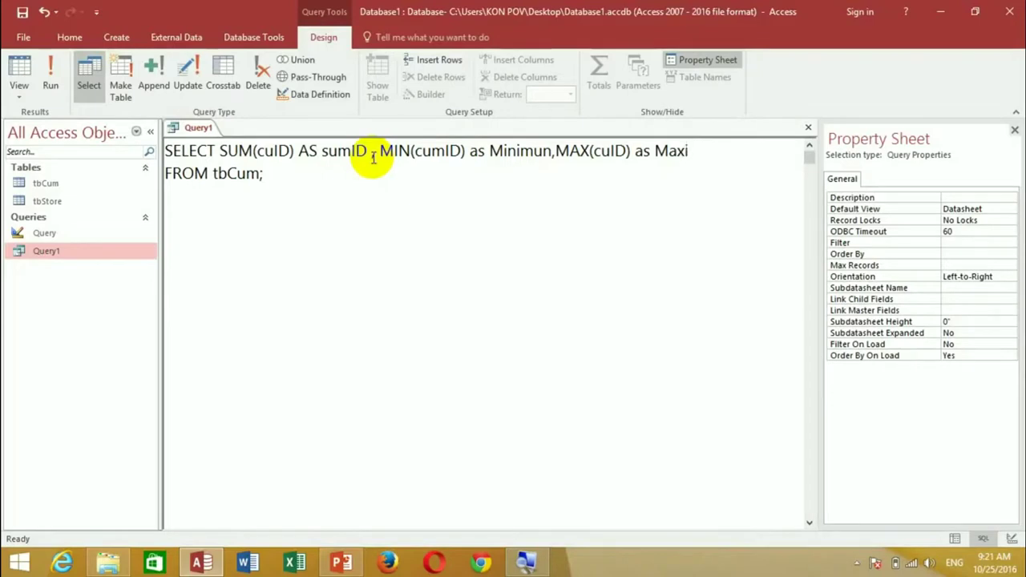
type("mun from ")
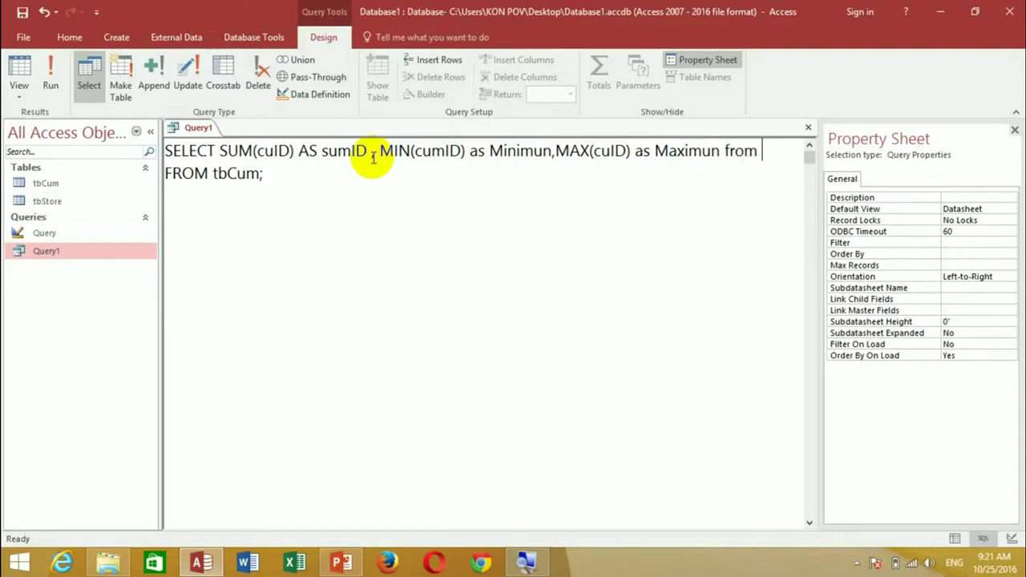
type("tbCum")
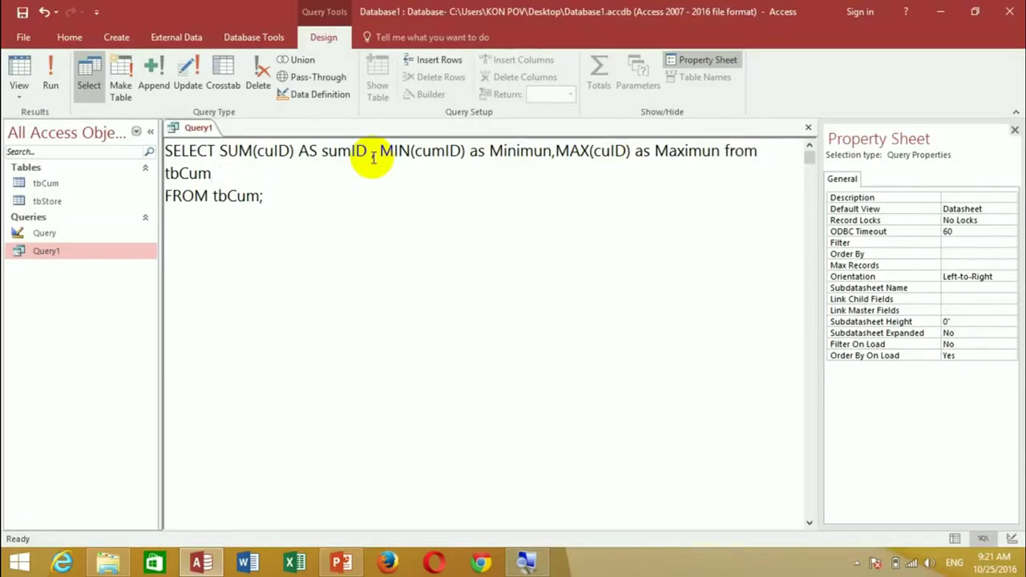
- Delete the redundant from tbCum after Maximun and try to run the query
key("BackSpace")
key("BackSpace")
key("BackSpace")
key("BackSpace")
key("BackSpace")
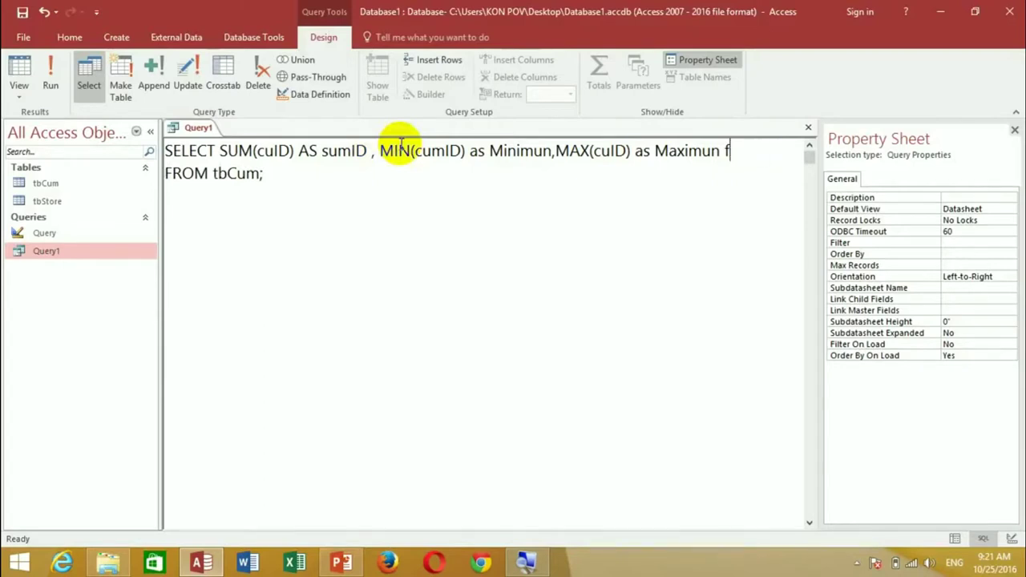
key("BackSpace")
left_click(48, 68)
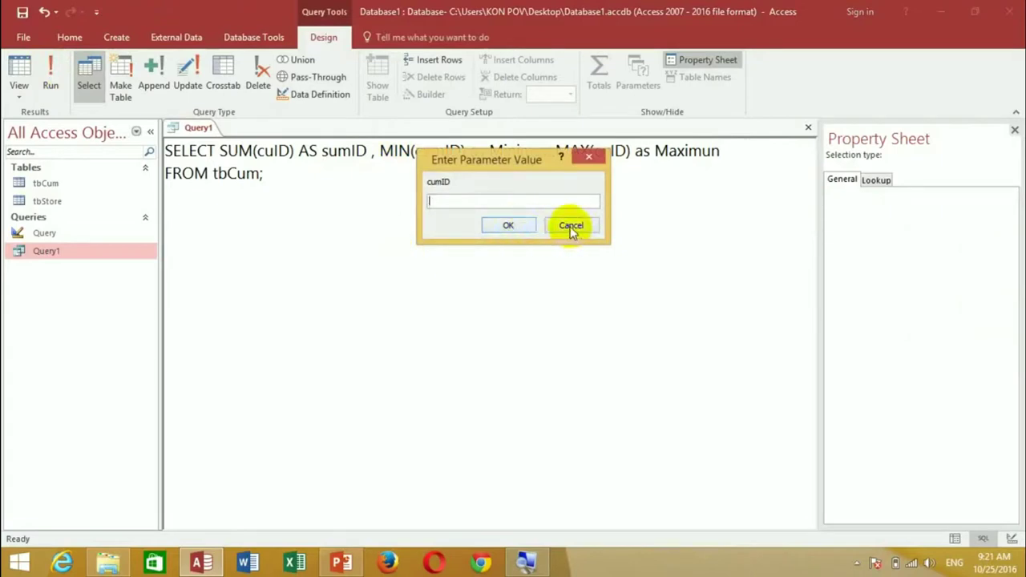
left_click(571, 227)
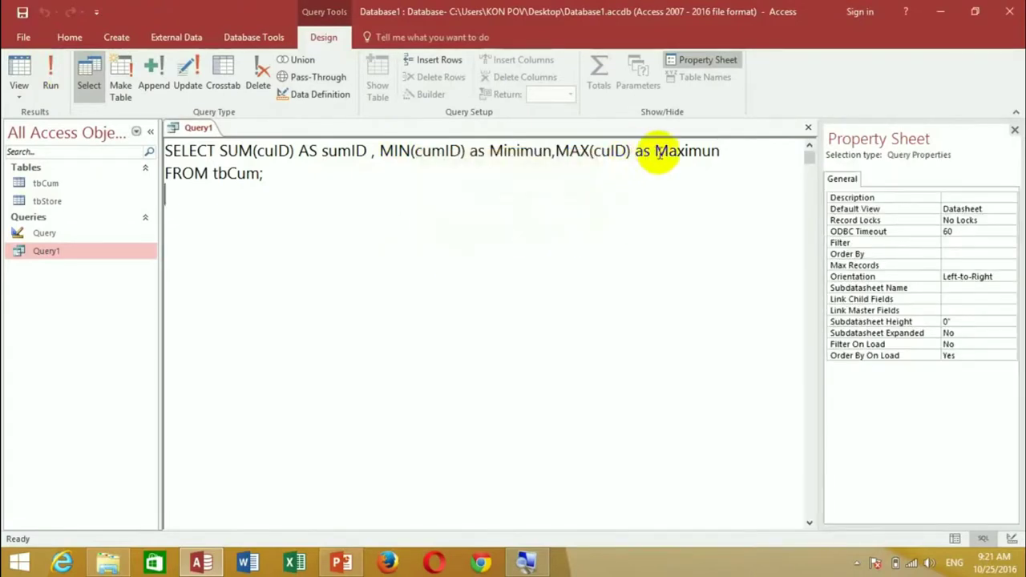
- Correct the MIN argument to cuID, run the query and check the minimum and maximum values
left_click(443, 150)
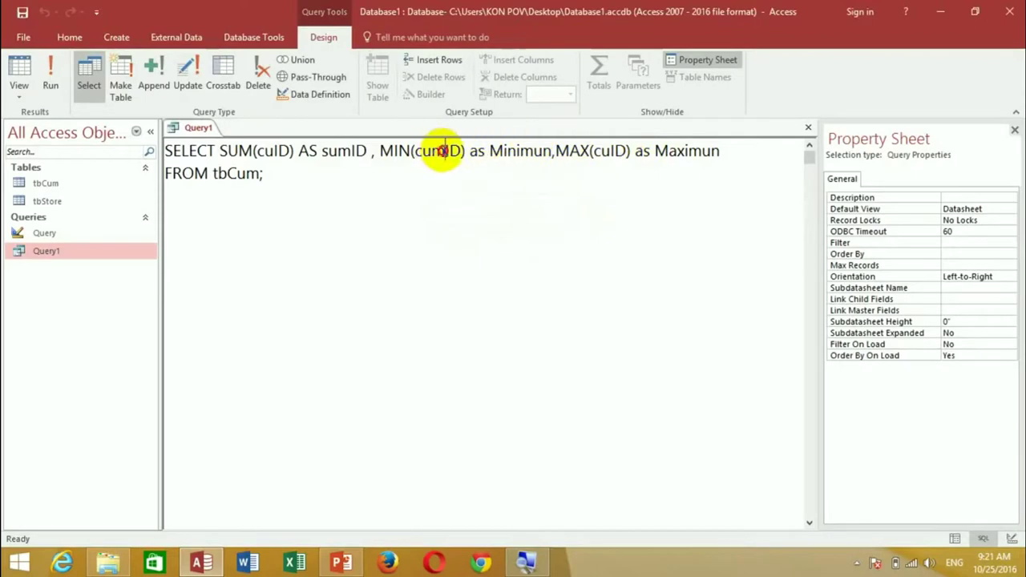
key("BackSpace")
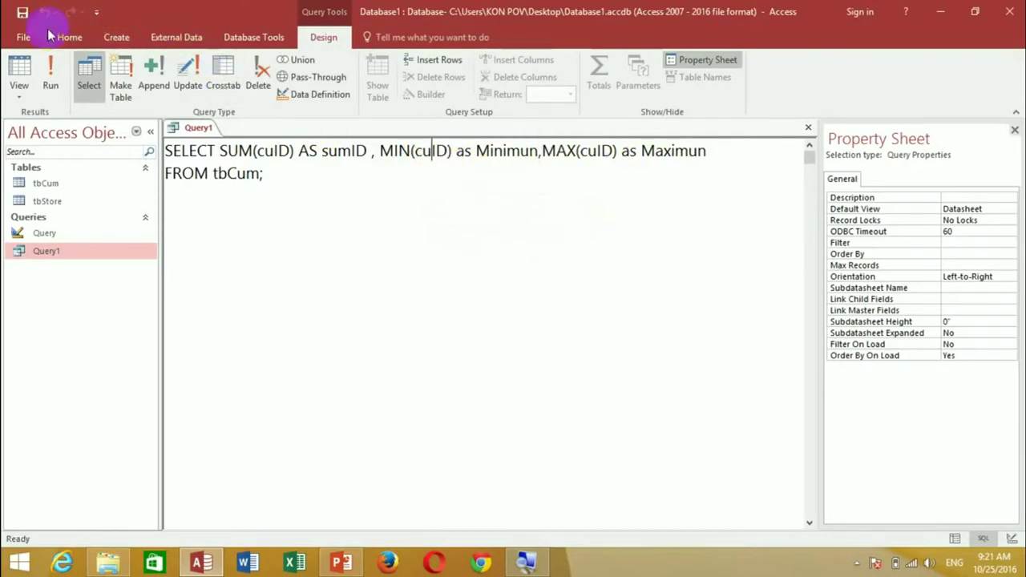
left_click(55, 73)
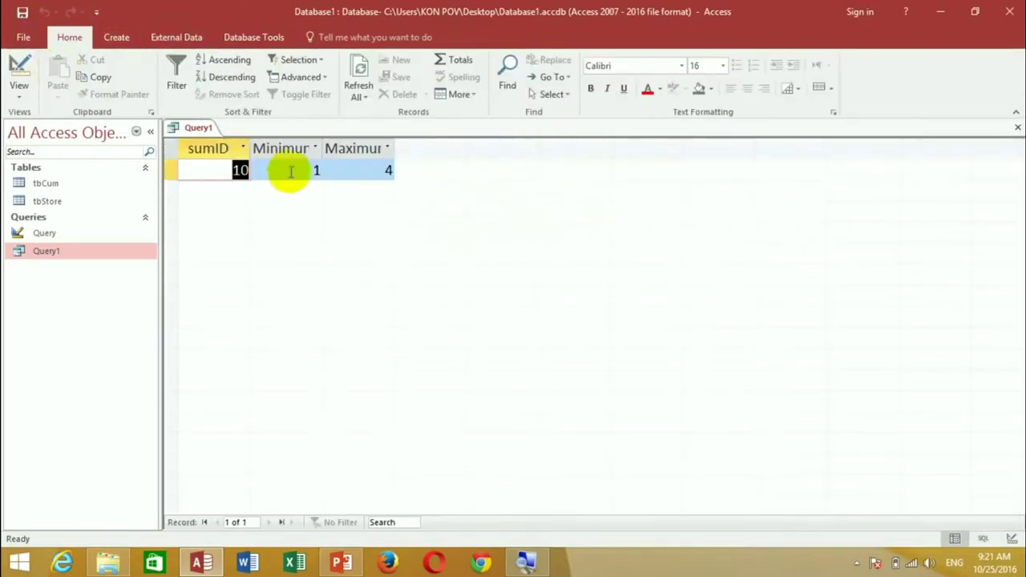
left_click(317, 171)
double_click(316, 170)
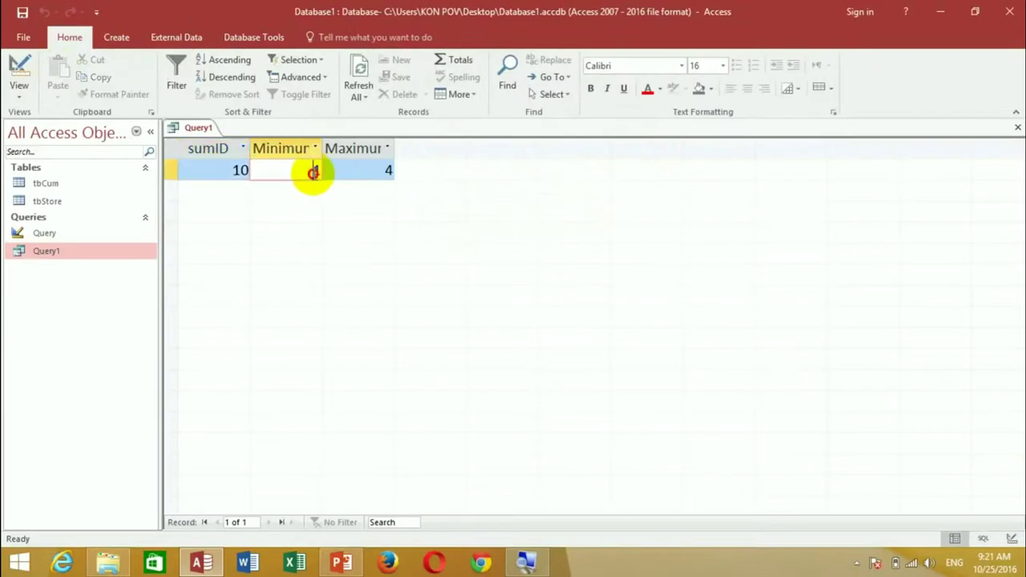
double_click(385, 171)
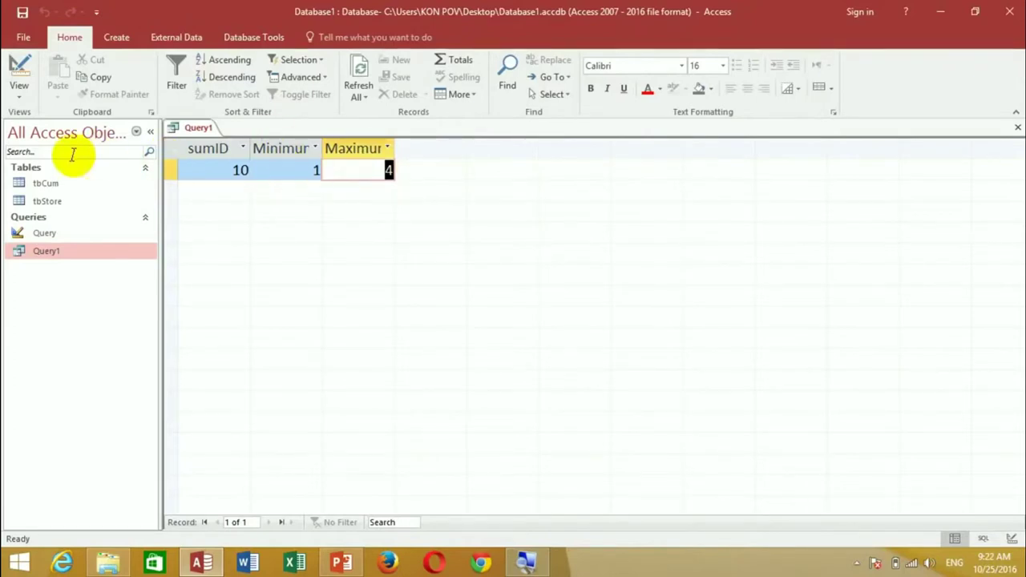
- Close Query1 and save its design changes
left_click(62, 190)
left_click(63, 200)
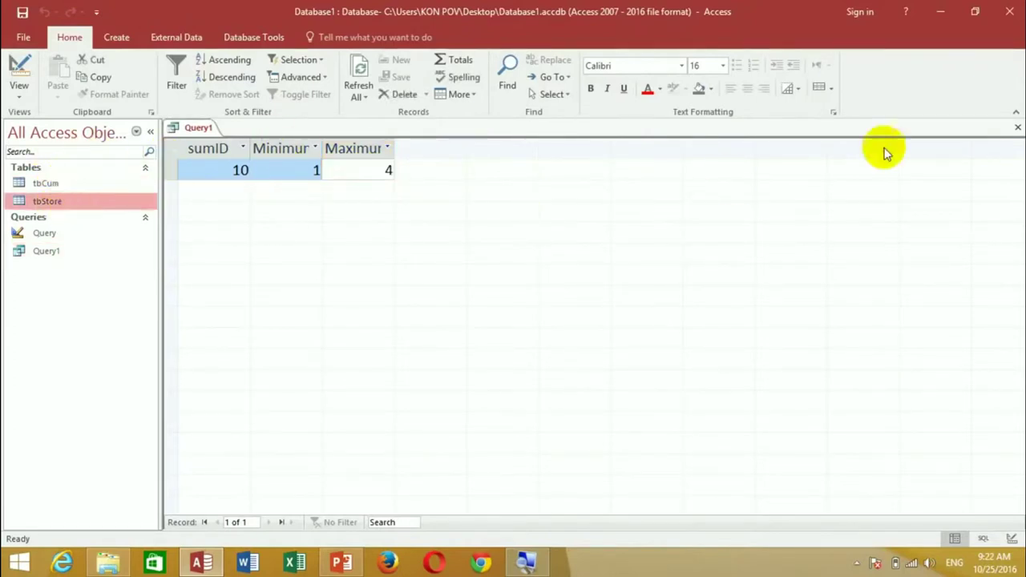
left_click(1017, 129)
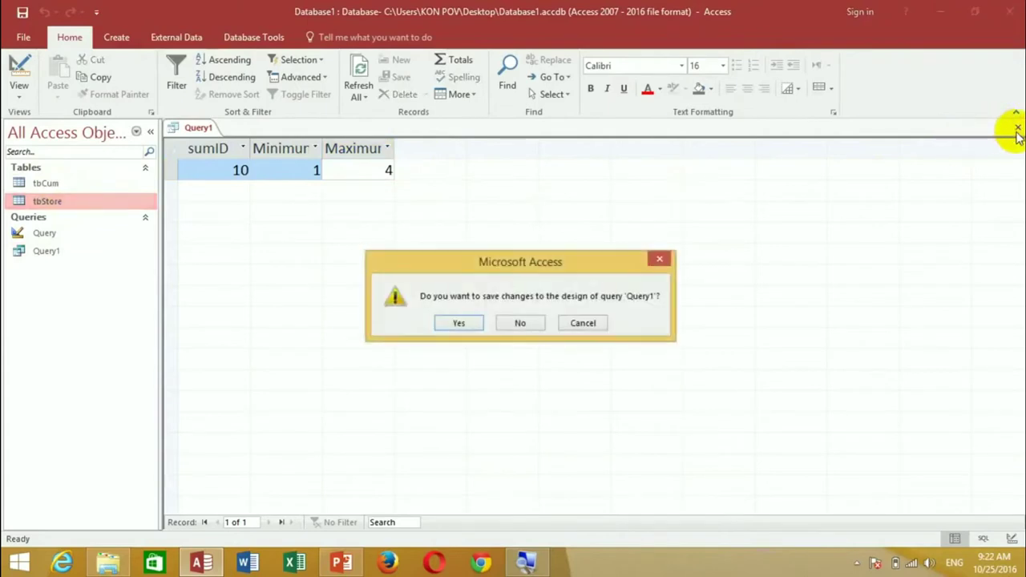
left_click(454, 324)
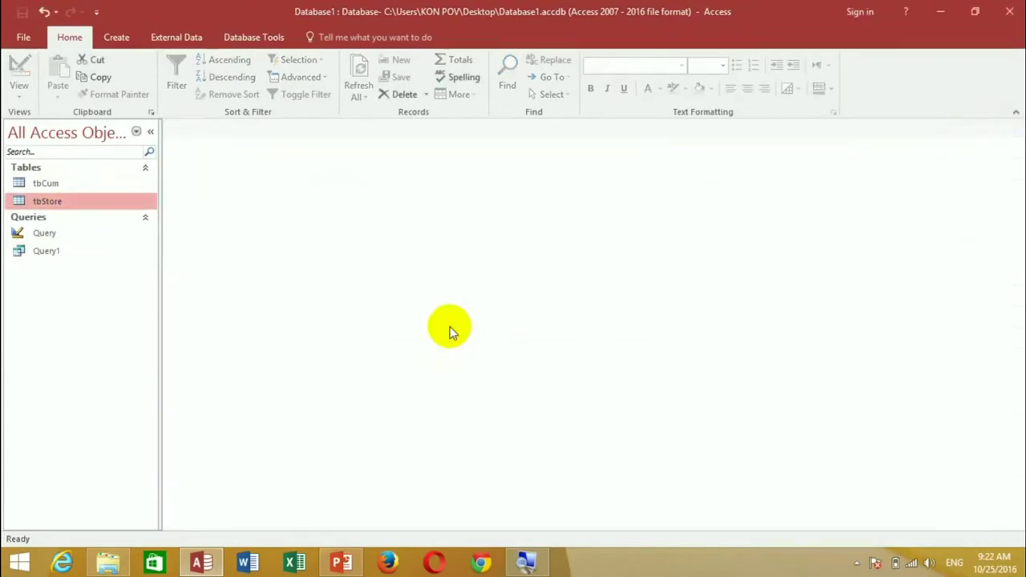
- Open the SQL of the saved query named Query and review the cuID and Name definitions in its create Table statement
left_click(71, 232)
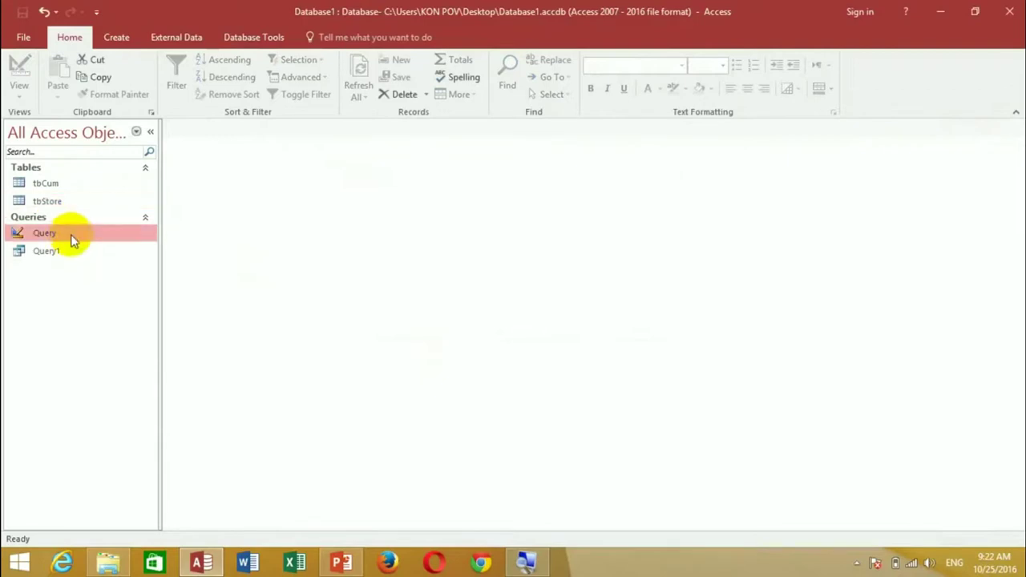
right_click(73, 229)
left_click(114, 257)
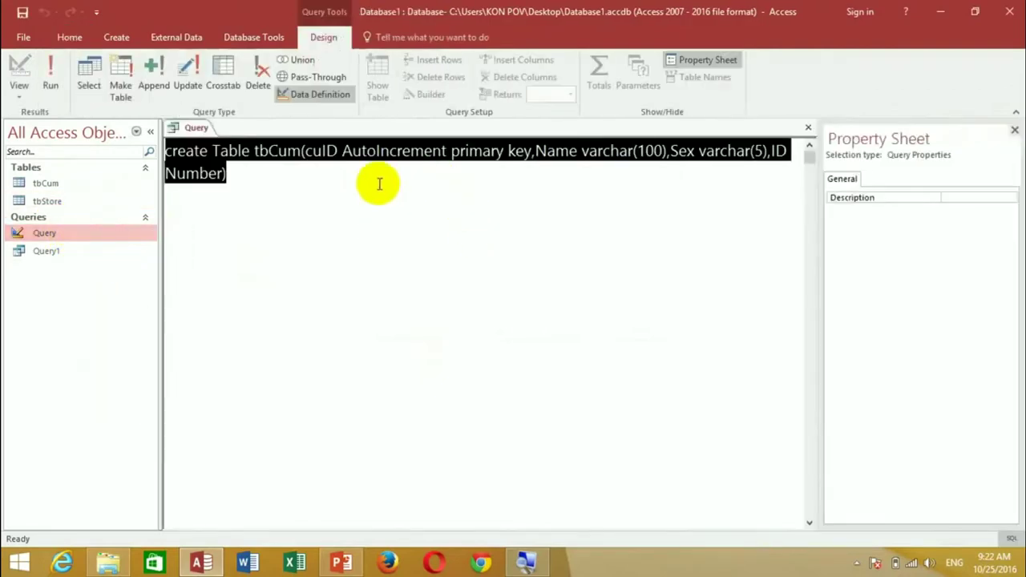
left_click(358, 156)
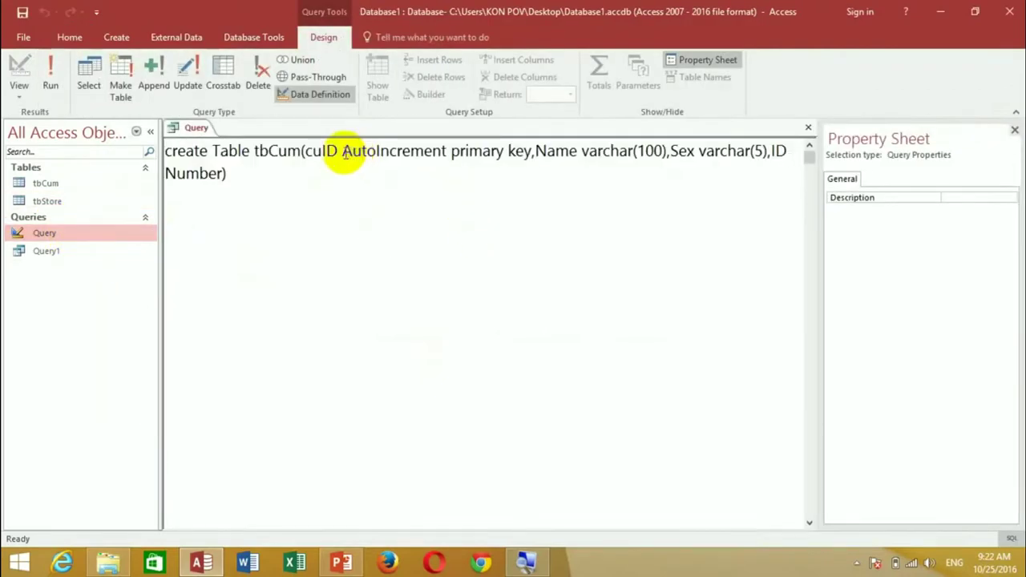
left_click_drag(344, 153, 441, 152)
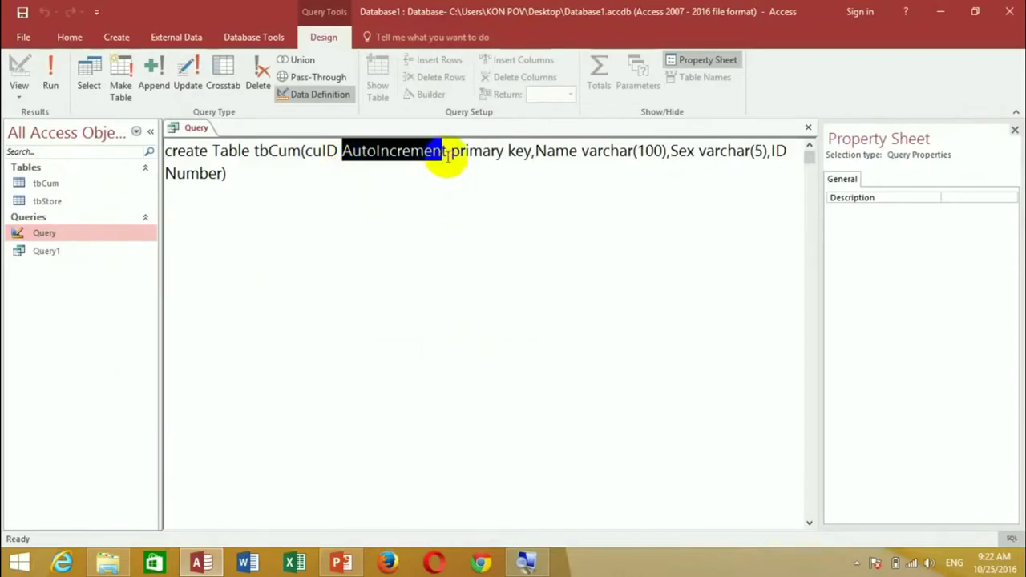
left_click_drag(447, 152, 532, 155)
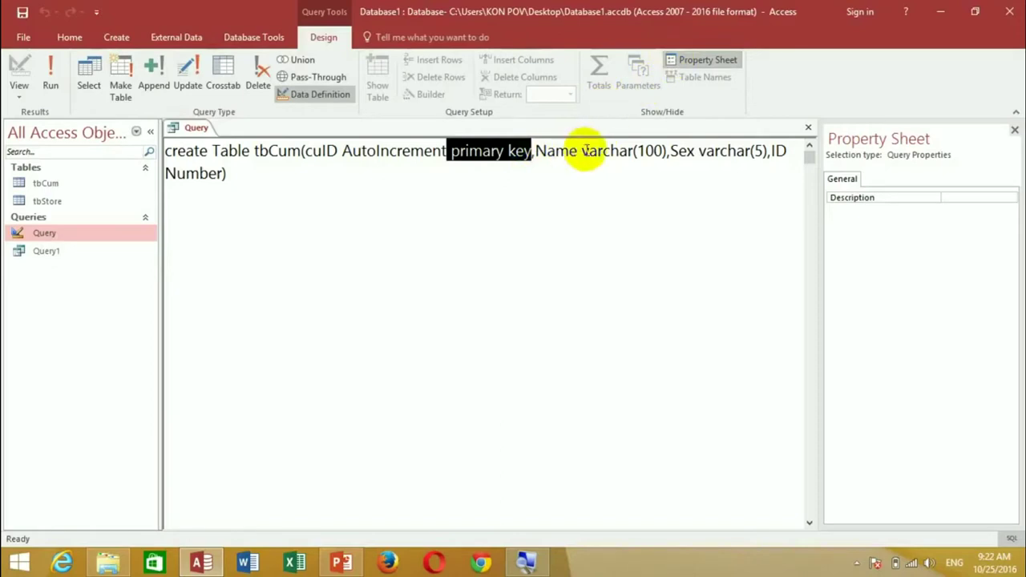
left_click_drag(582, 151, 665, 150)
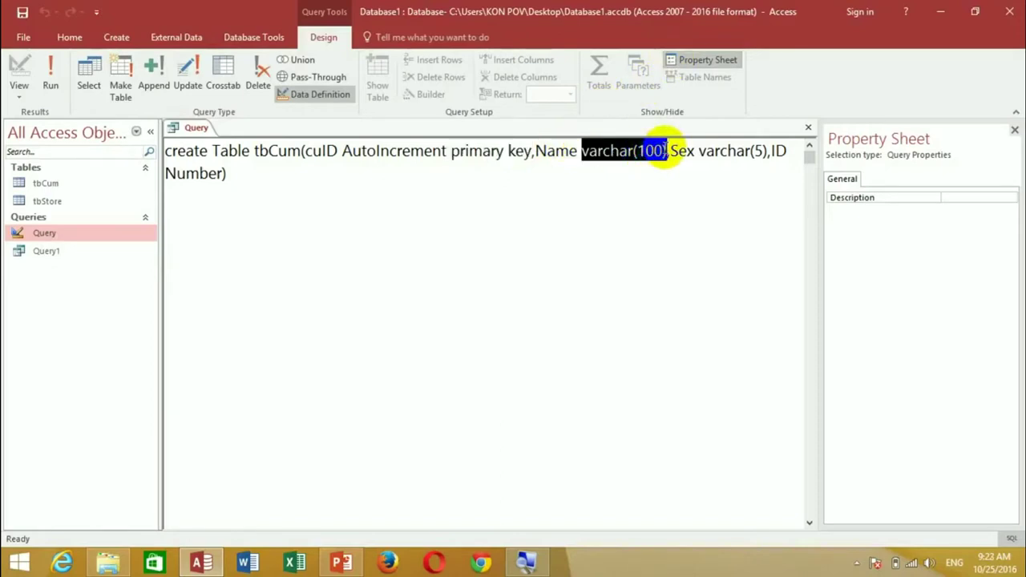
- Add a USA field of type currency after ID Number in the create Table statement
left_click_drag(678, 153, 782, 152)
left_click(784, 152)
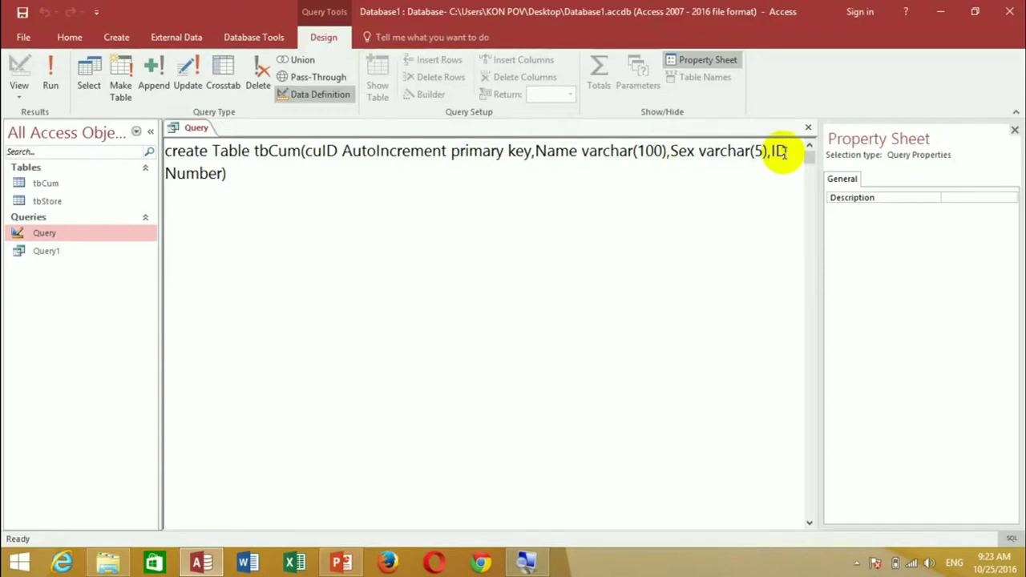
left_click(224, 174)
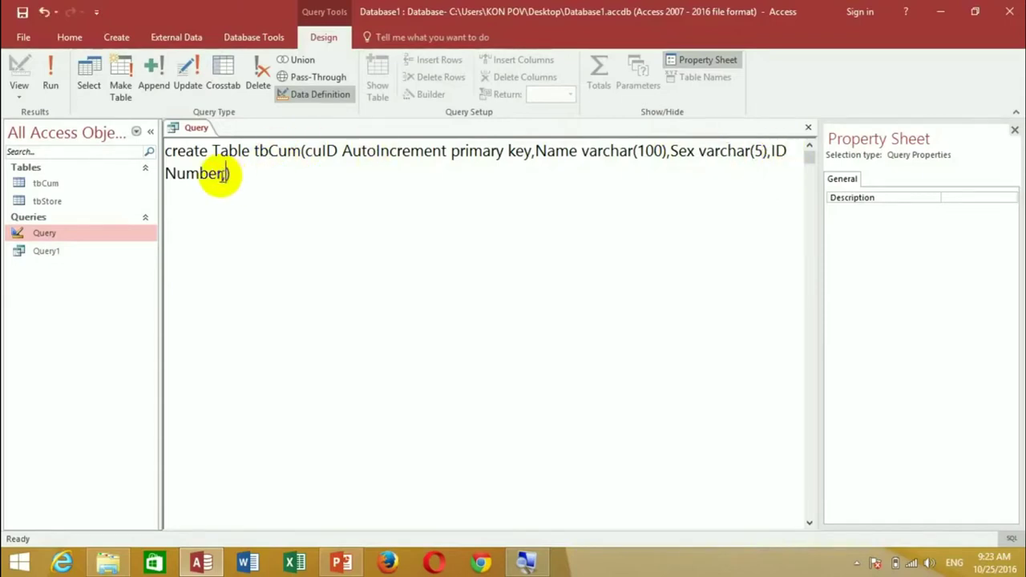
type("me")
key("BackSpace")
key("BackSpace")
type("(USZ")
key("BackSpace")
type("A curr")
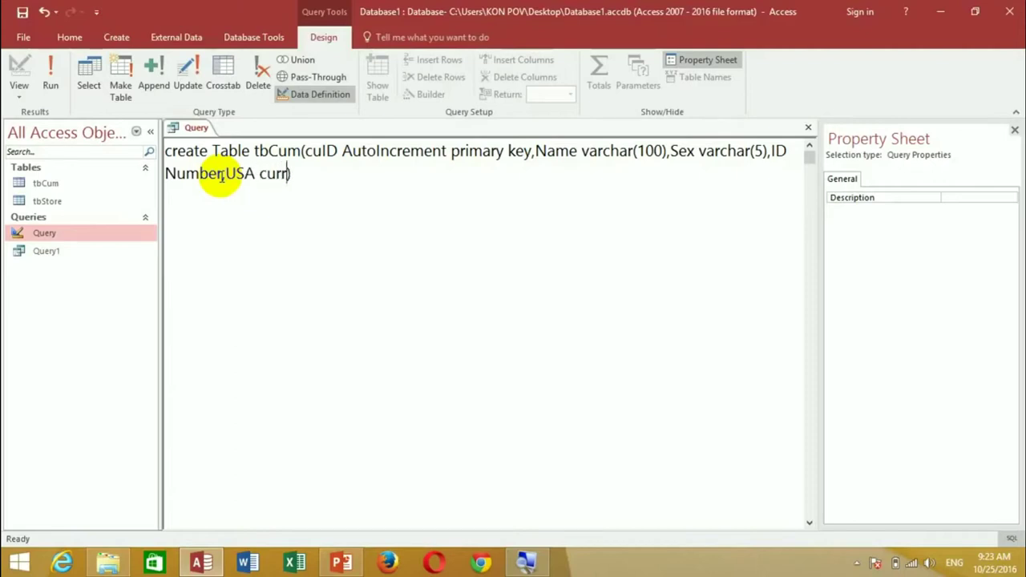
type("ency")
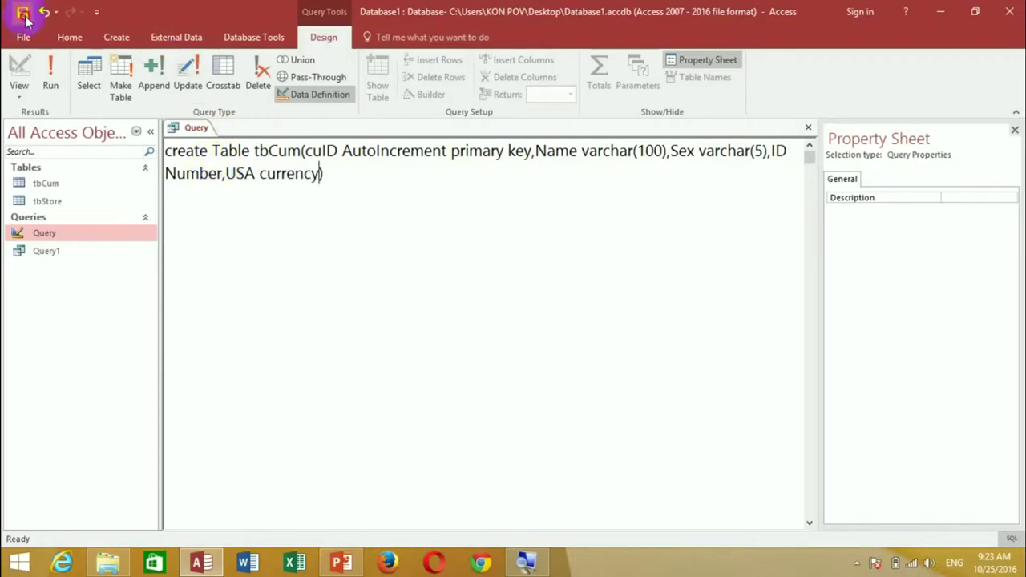
- Try to run the create Table query, rename its table to tbCu and run it again
left_click(44, 80)
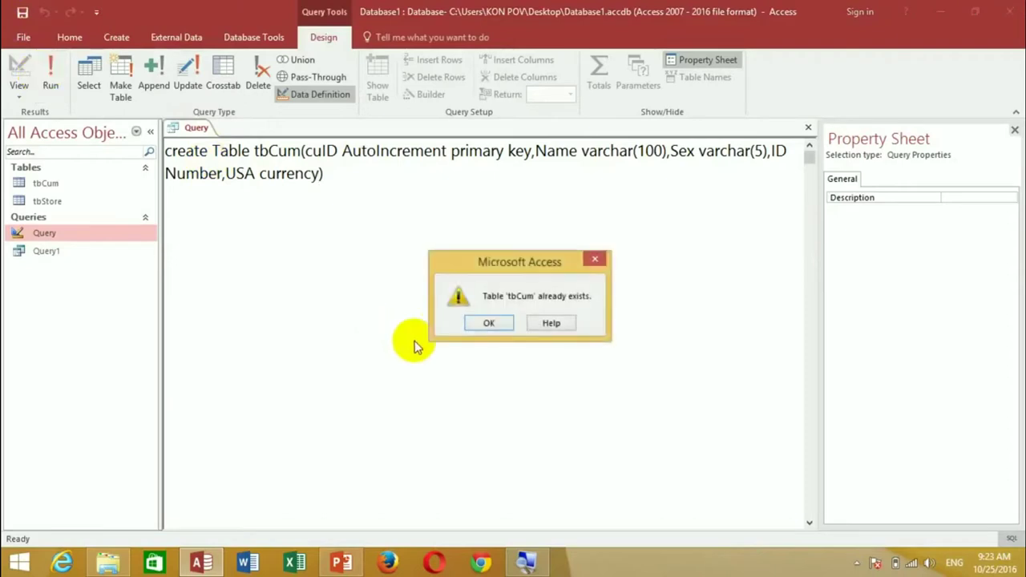
left_click(491, 322)
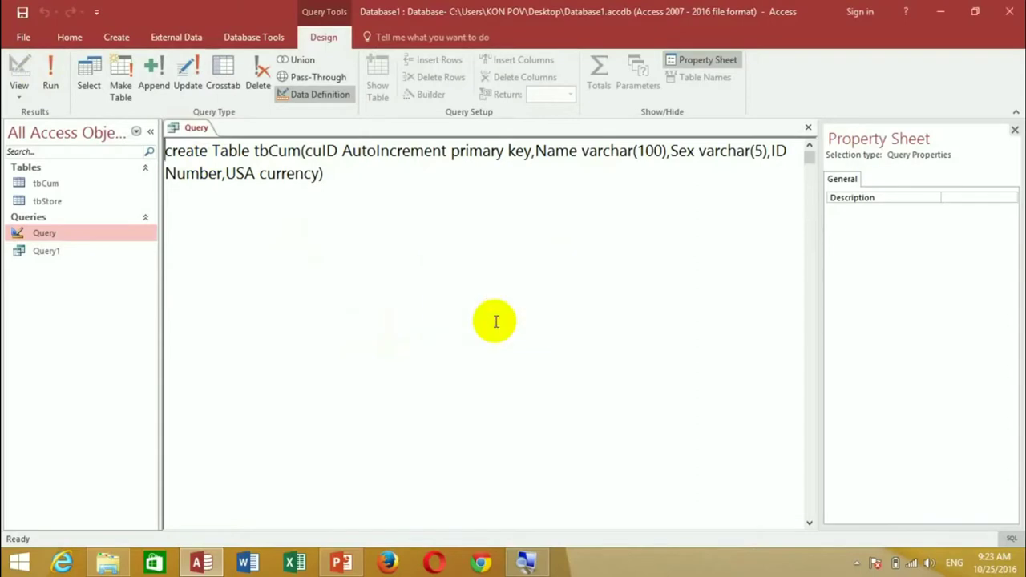
left_click(303, 158)
key("BackSpace")
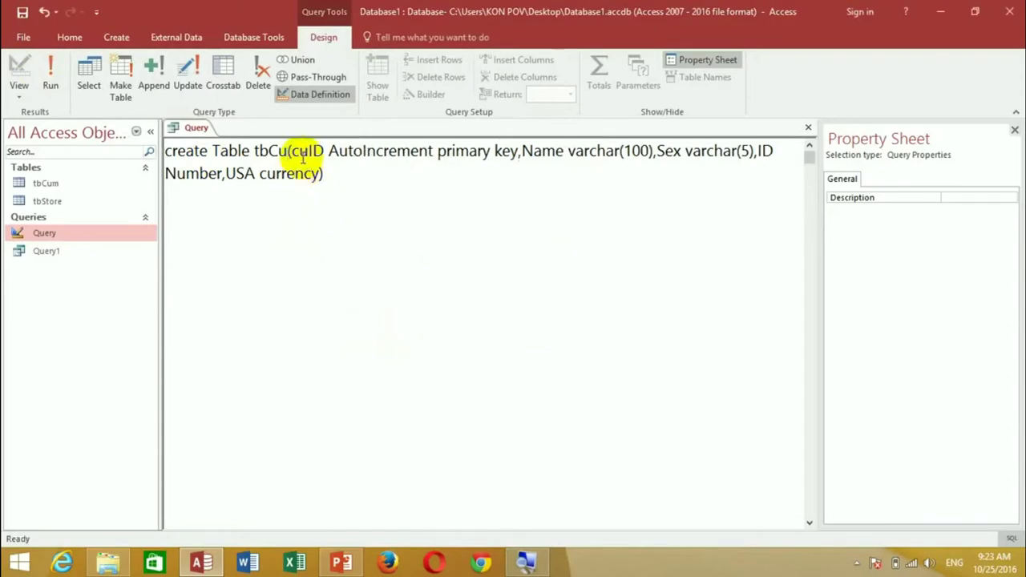
left_click(48, 84)
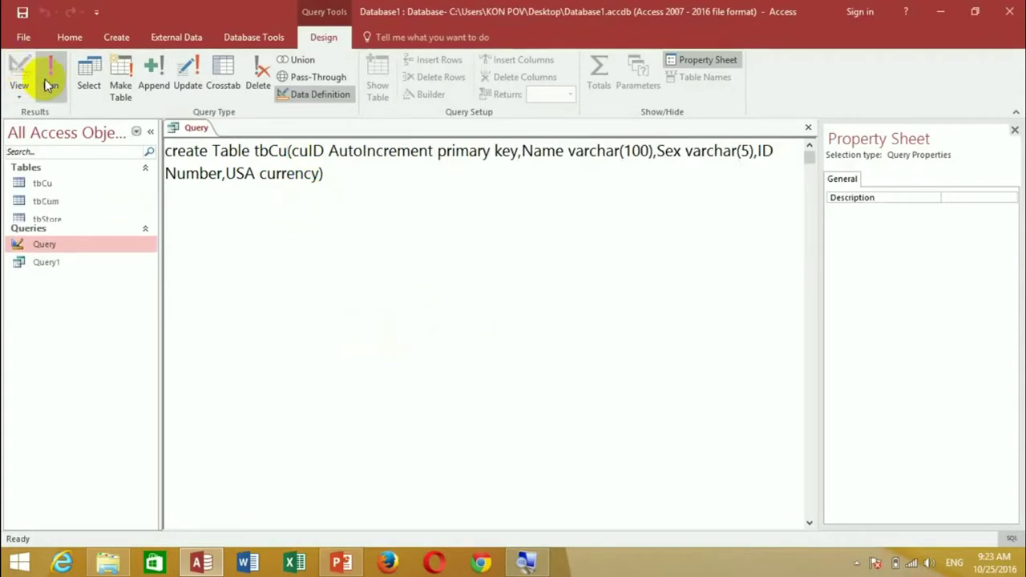
- Open the tbCu table and enter 5 for Name, Sex and ID in the first record
double_click(69, 184)
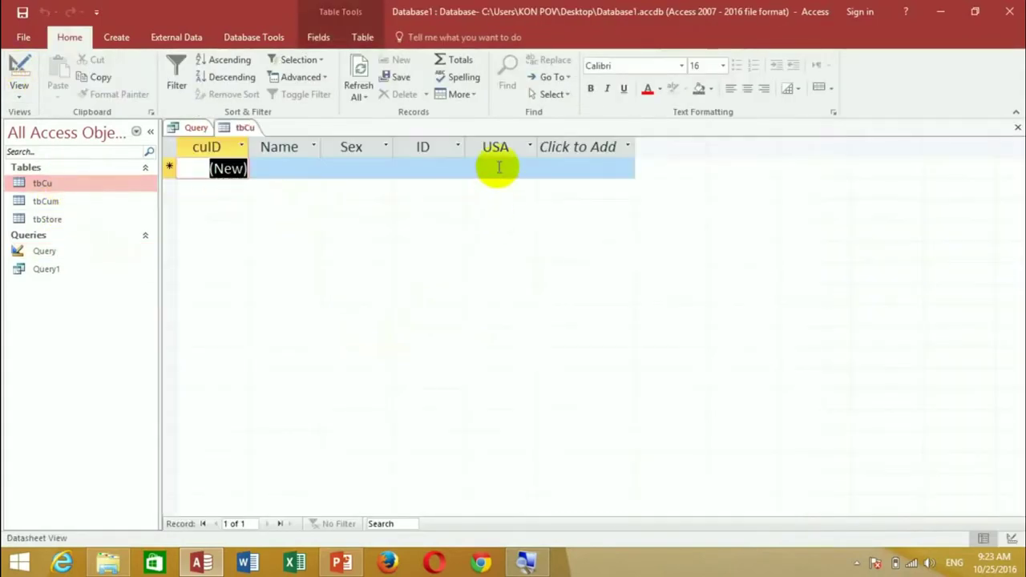
left_click(497, 168)
left_click(535, 170)
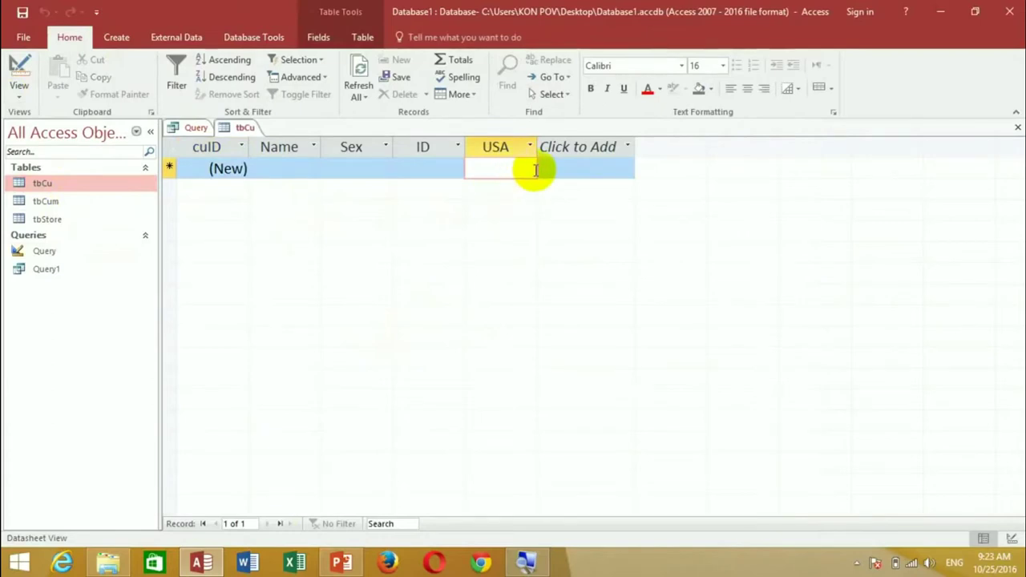
left_click(304, 167)
type("5")
left_click(350, 167)
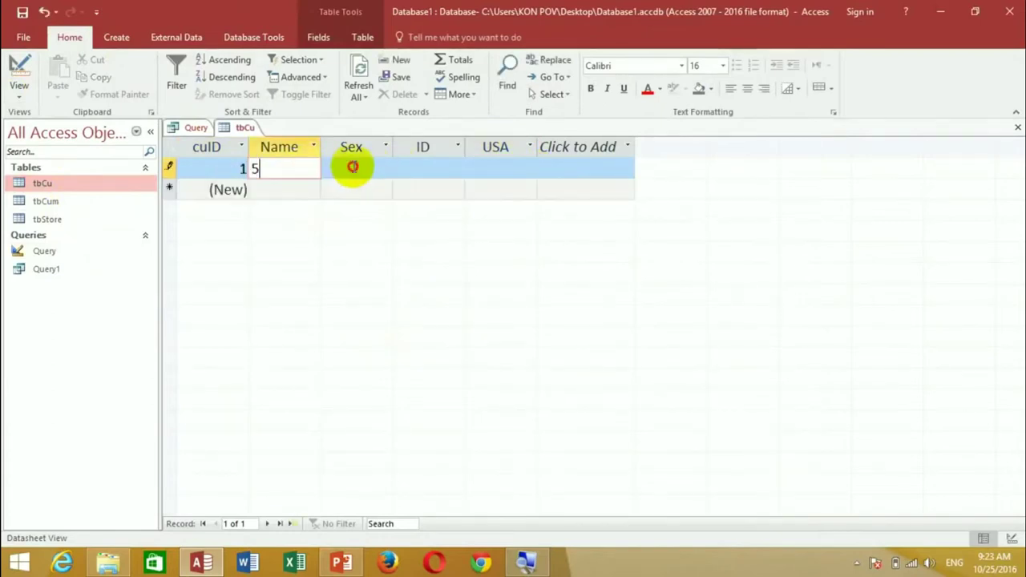
type("5")
left_click(425, 171)
type("5")
- Enter 5 in the USA field of tbCu's first record
left_click(485, 172)
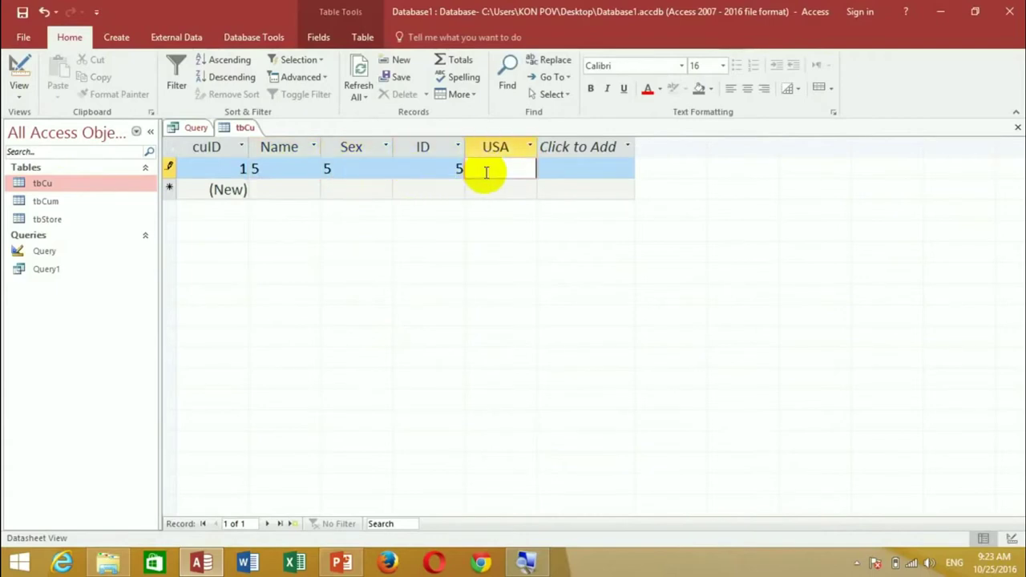
left_click(266, 187)
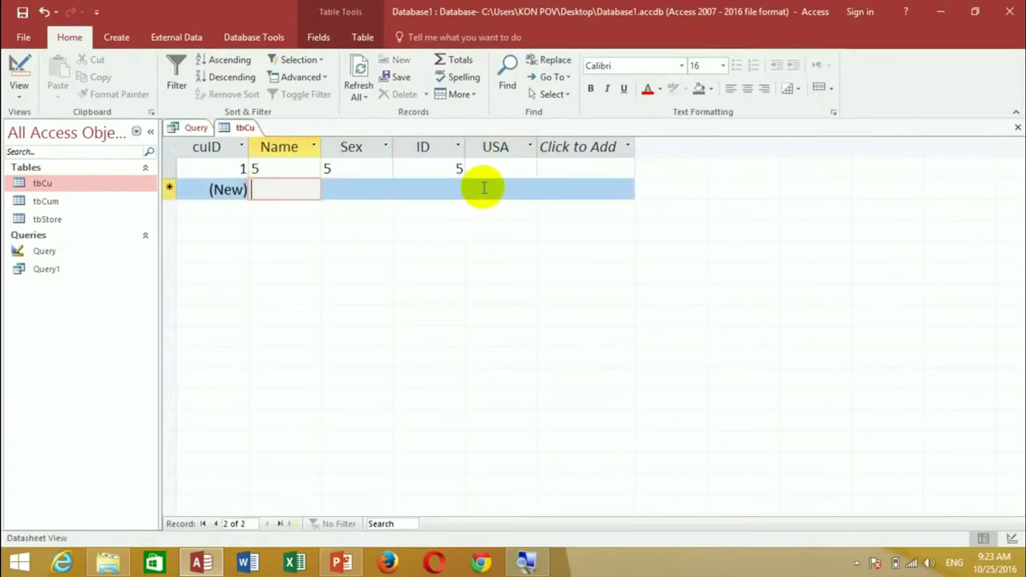
left_click(492, 169)
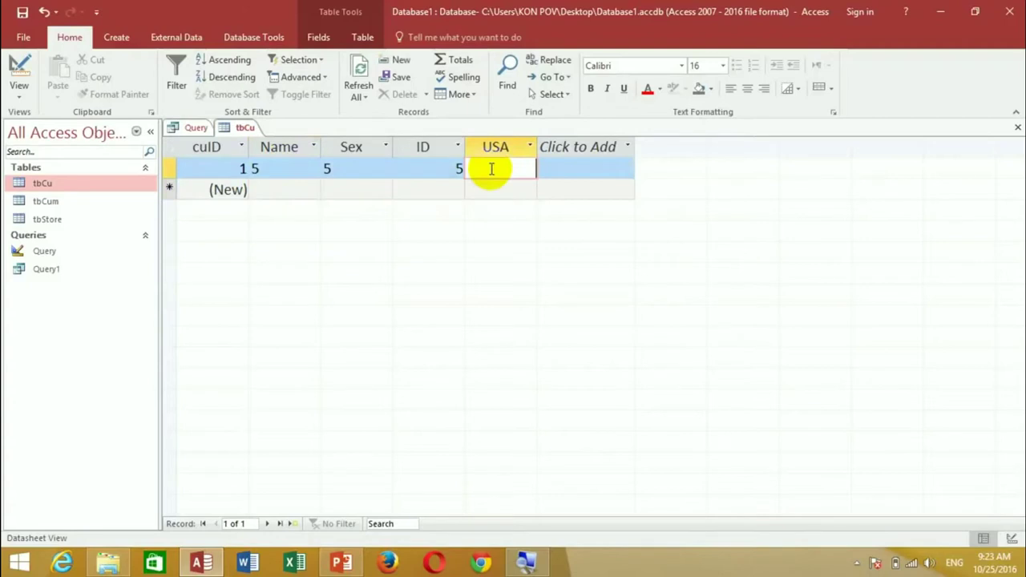
type("5")
left_click(287, 190)
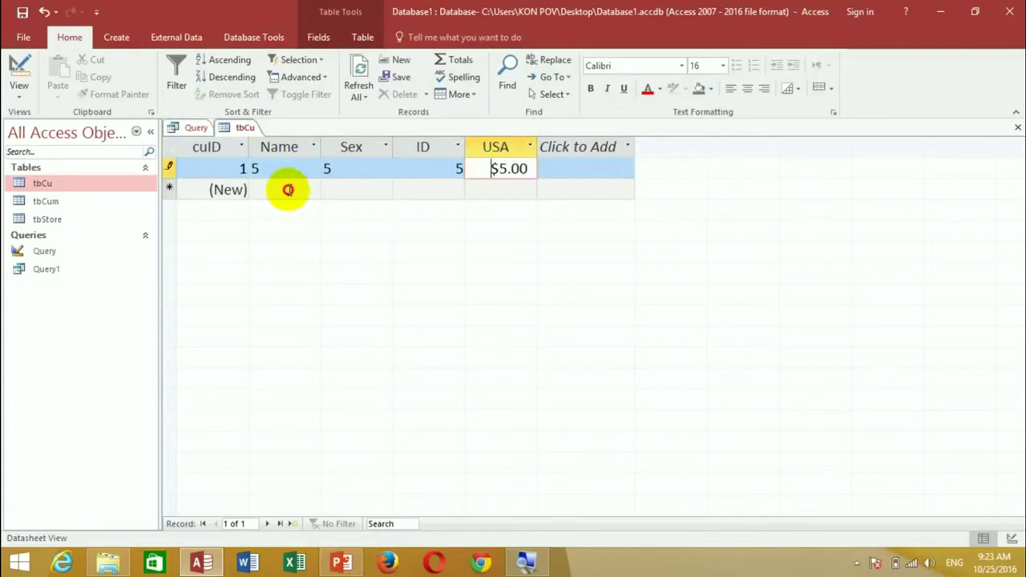
- Compare the formatting of the USA and ID values in tbCu's first record, and close the table
double_click(523, 169)
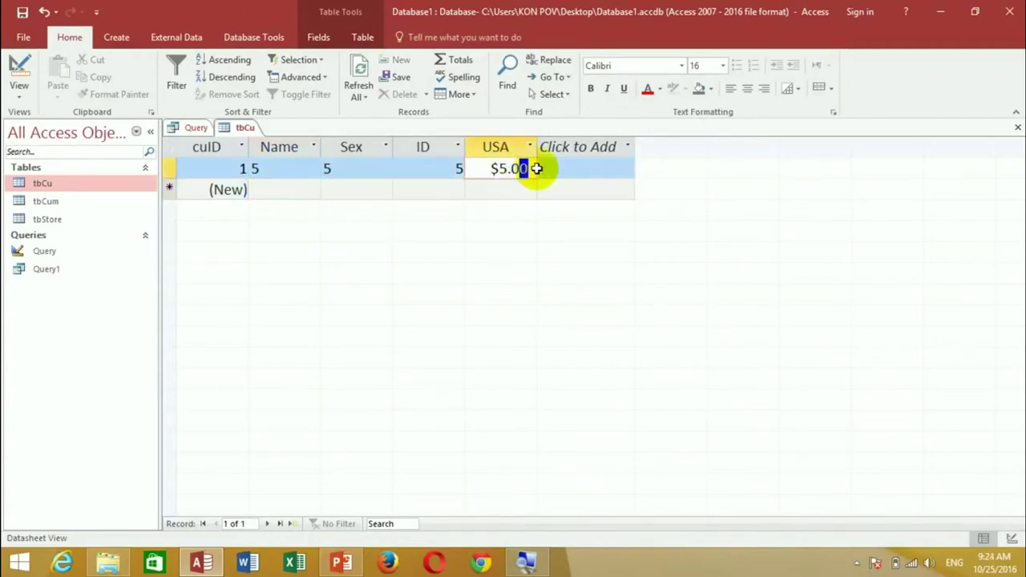
left_click_drag(531, 169, 500, 168)
left_click(488, 179)
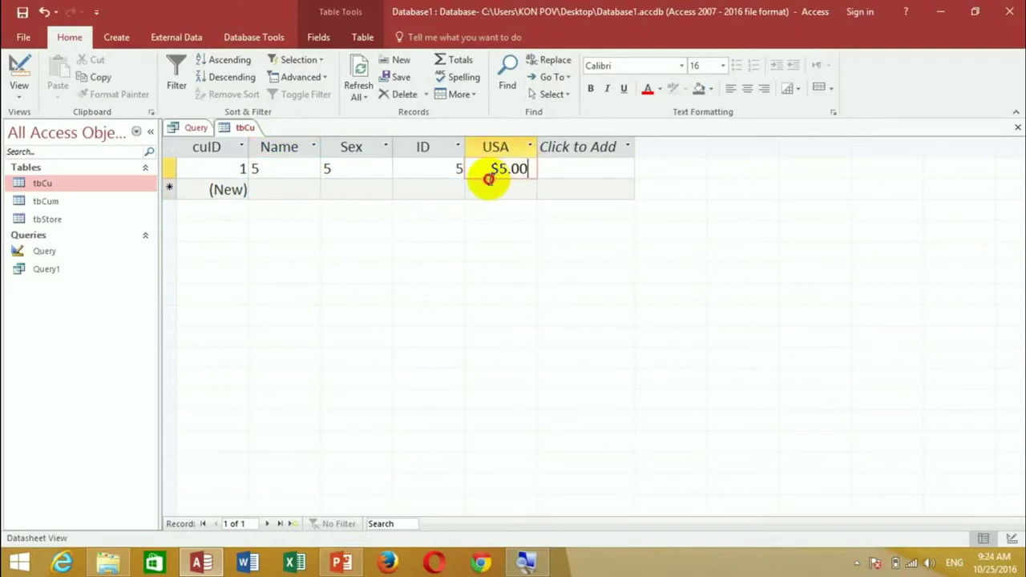
left_click(514, 172)
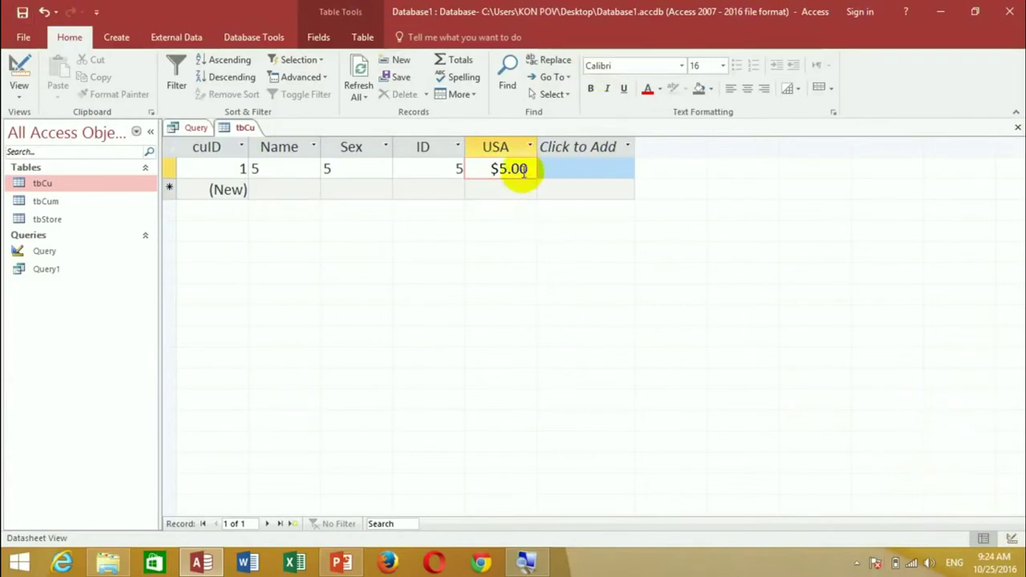
left_click(464, 170)
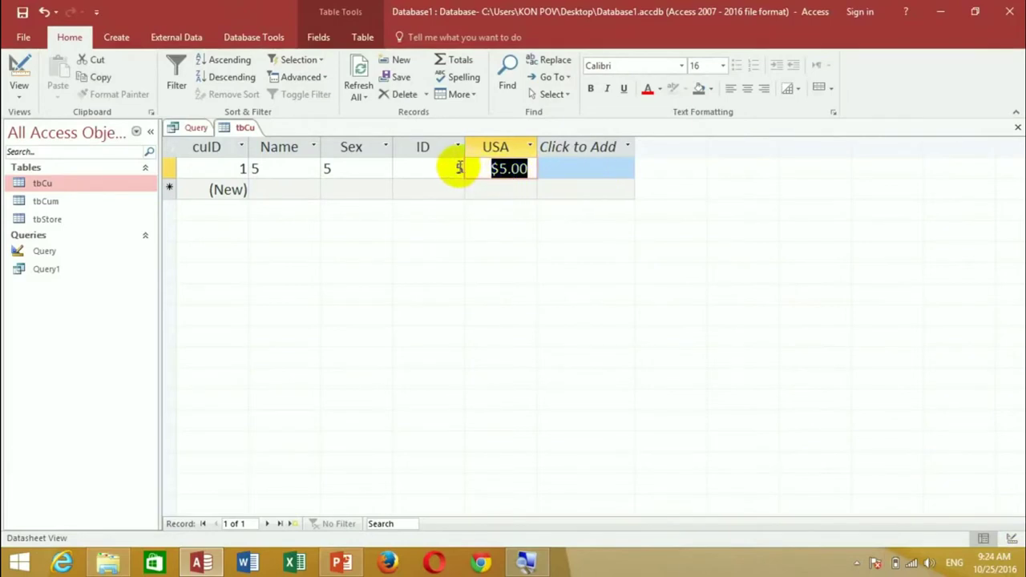
key("Left")
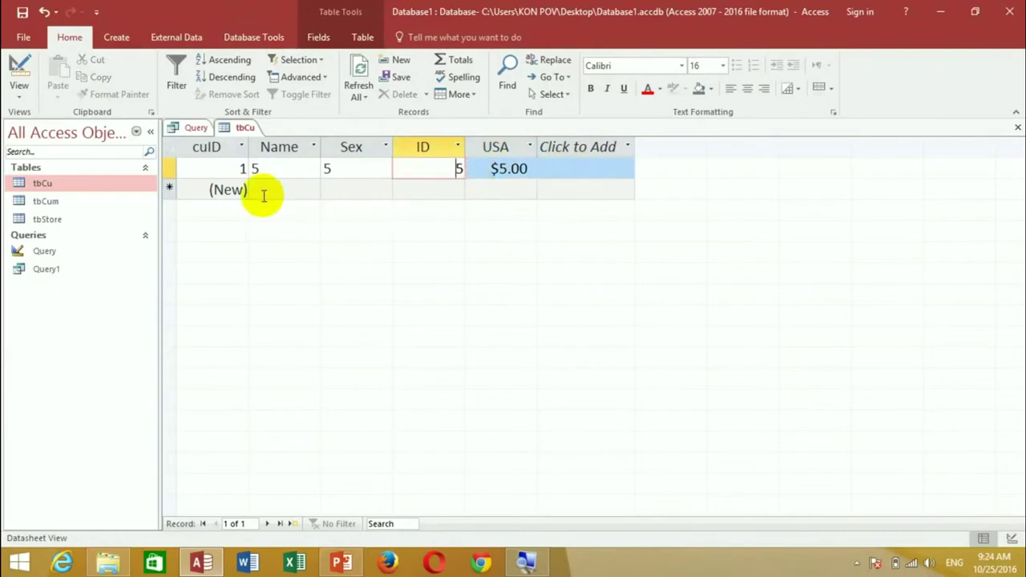
left_click(1016, 130)
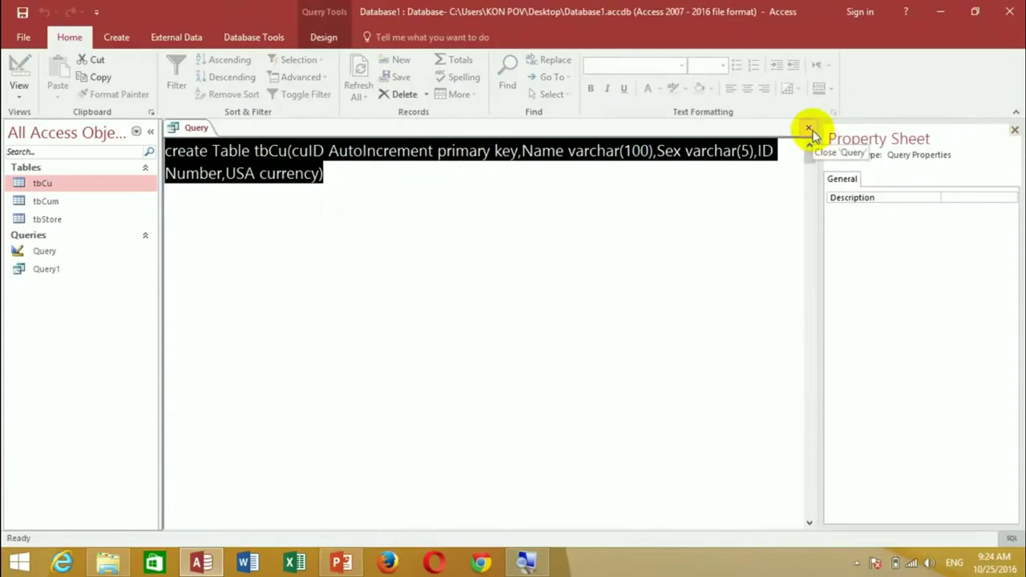
- Change the statement to create tbCu1 with a DOB datetime field after USA currency, and run the query
left_click(291, 150)
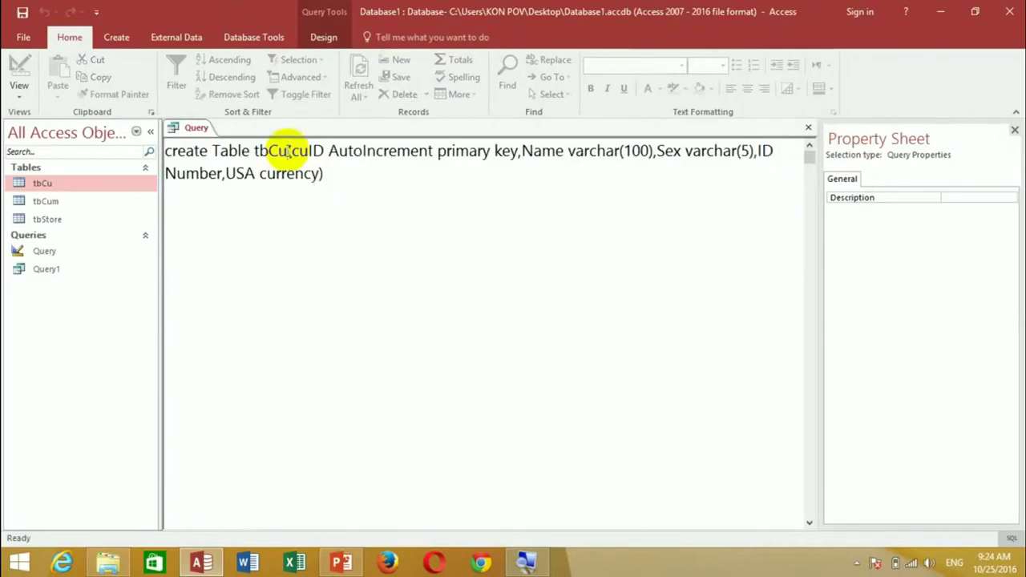
type("1")
left_click(318, 175)
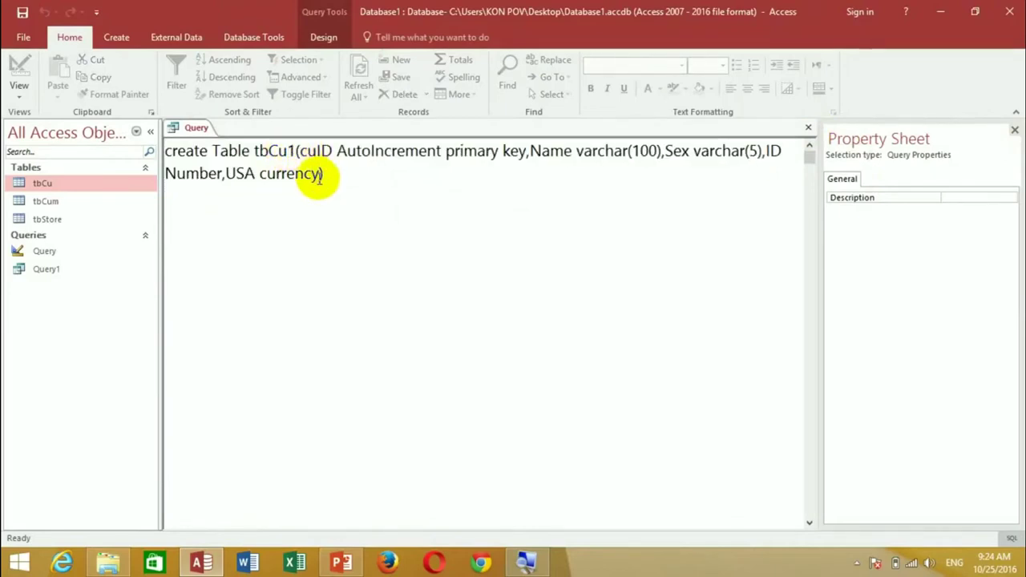
type(",dob")
key("BackSpace")
key("BackSpace")
key("BackSpace")
type("DOB da")
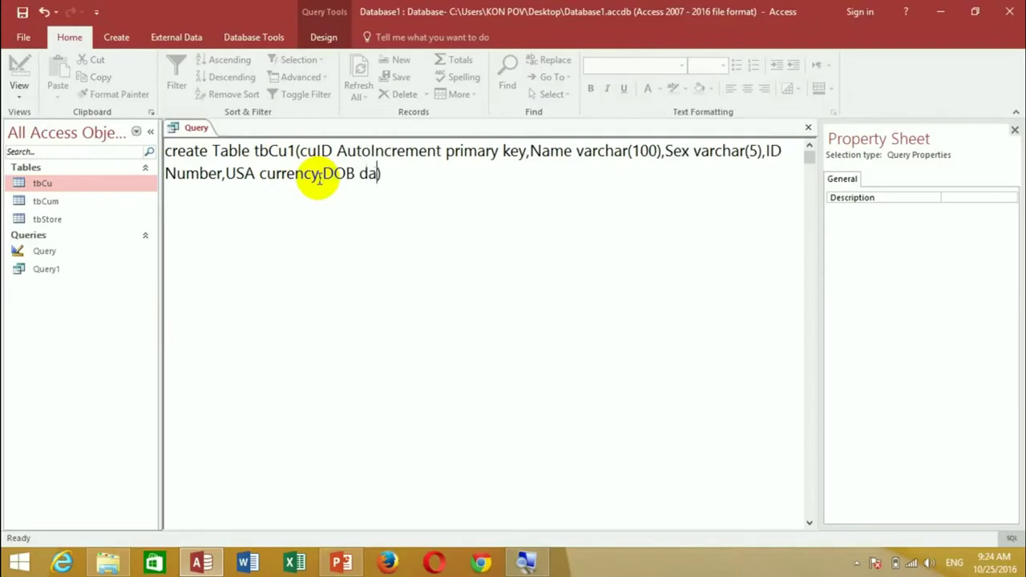
type("tetime")
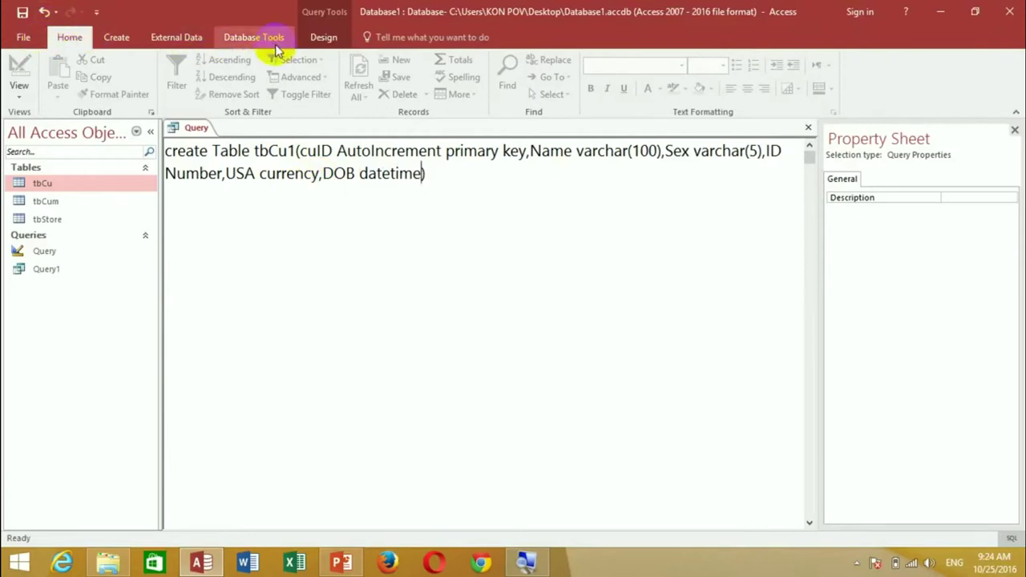
left_click(317, 40)
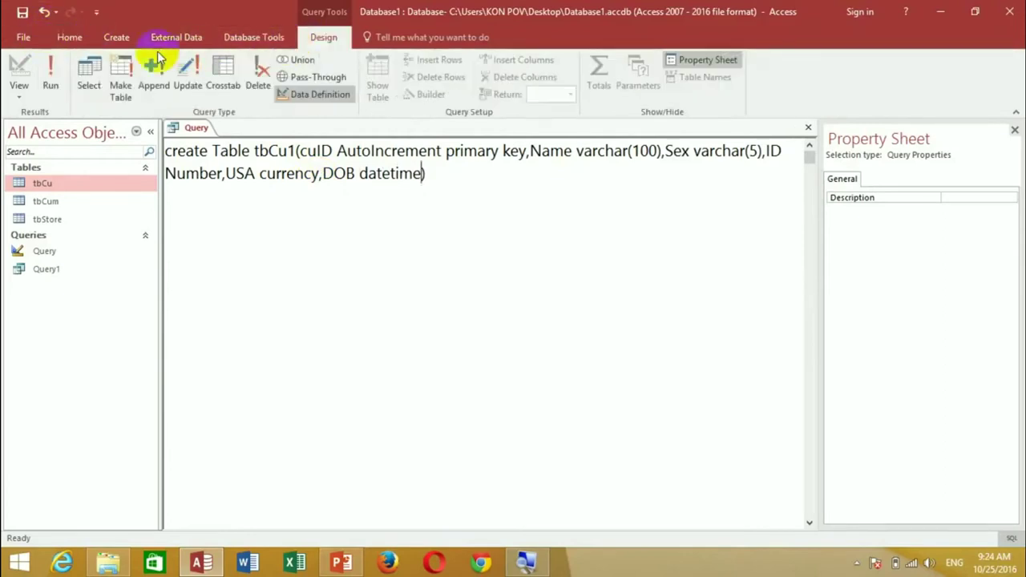
left_click(57, 68)
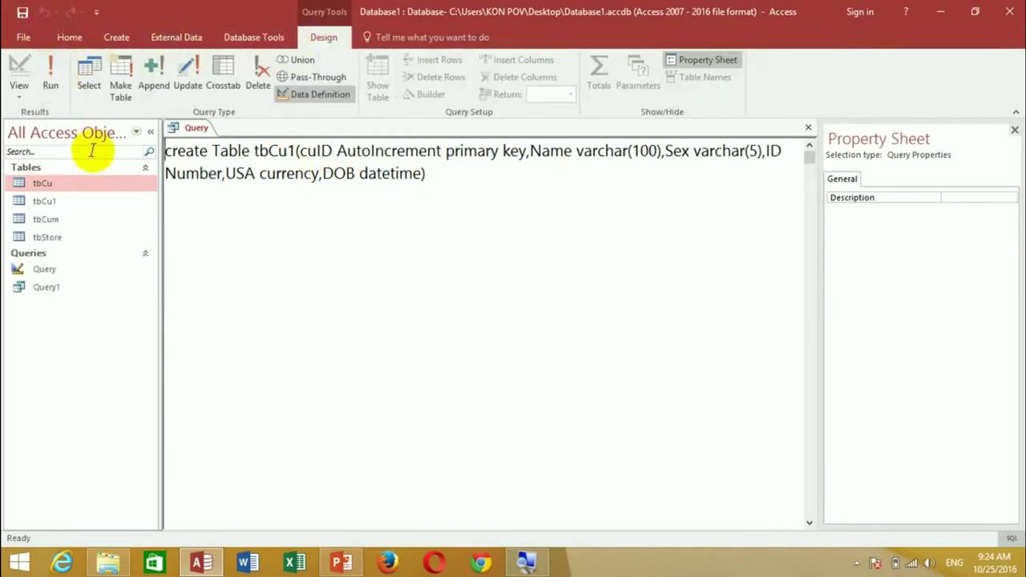
- Open the tbCu1 table and show the date picker for DOB in the new record
double_click(101, 201)
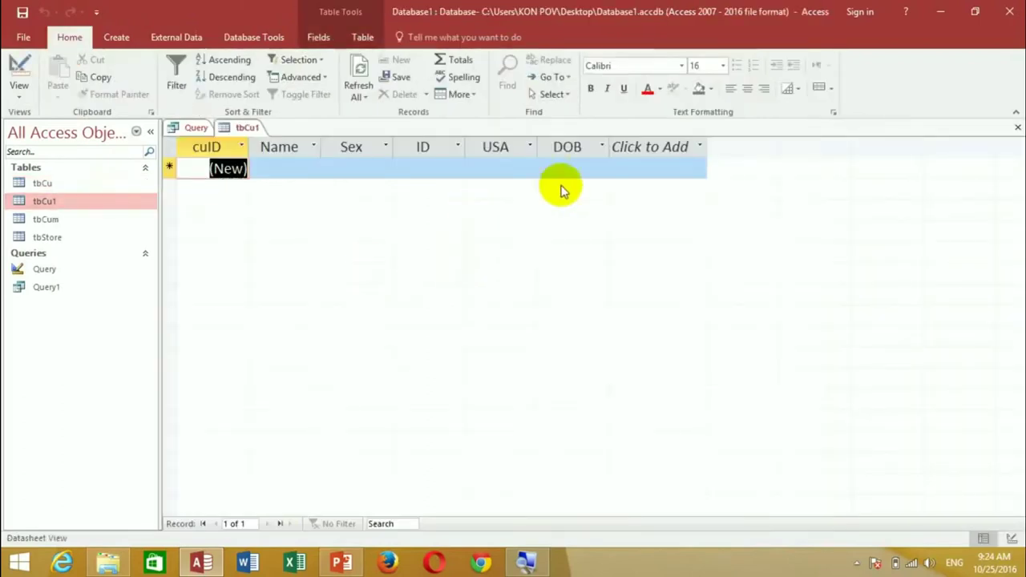
left_click(578, 167)
left_click(617, 165)
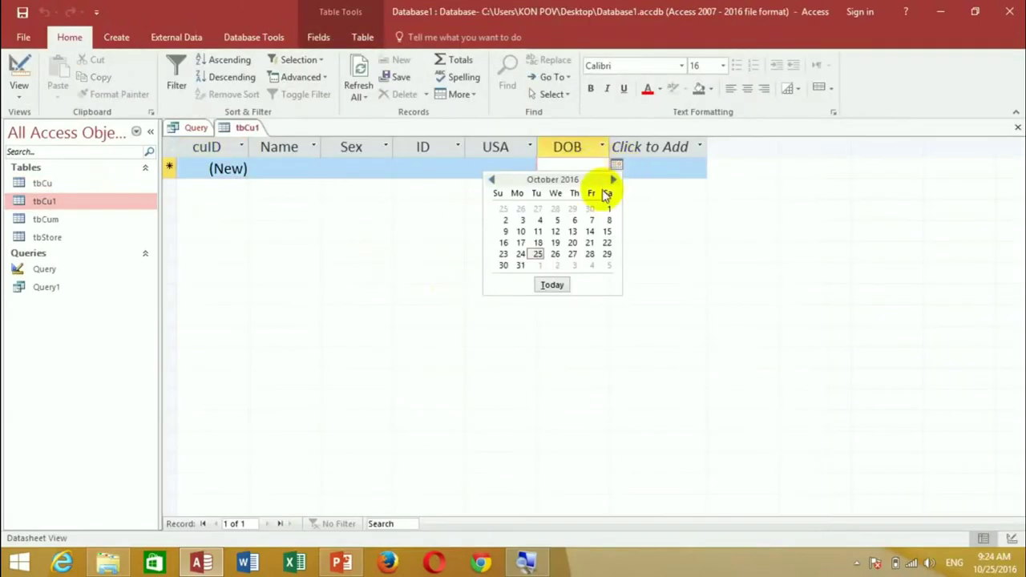